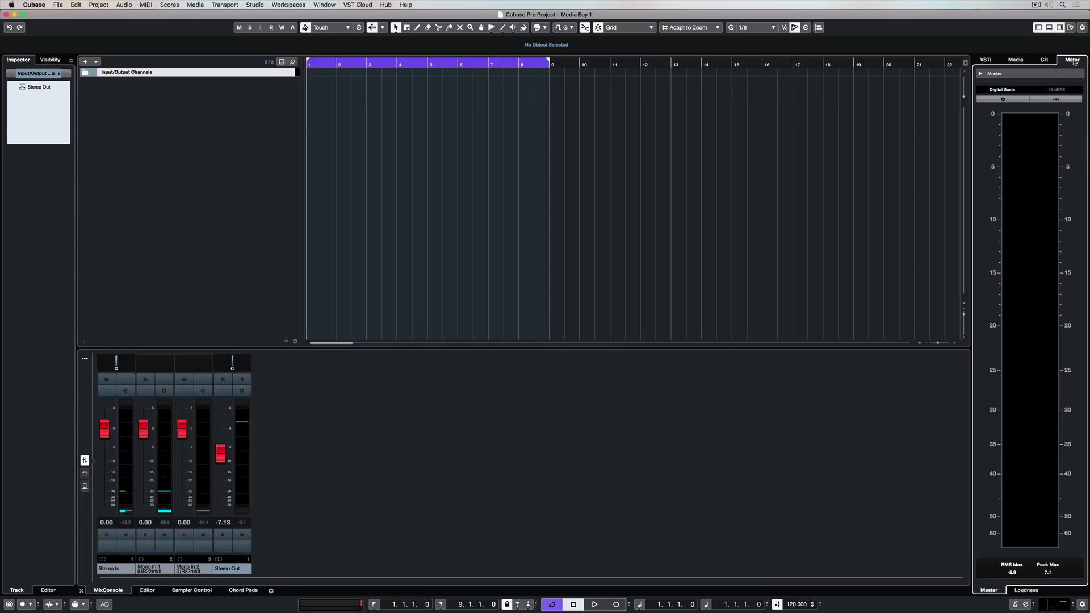
Replace the right zone's master level meter with the Media Bay browser
left_click(1016, 60)
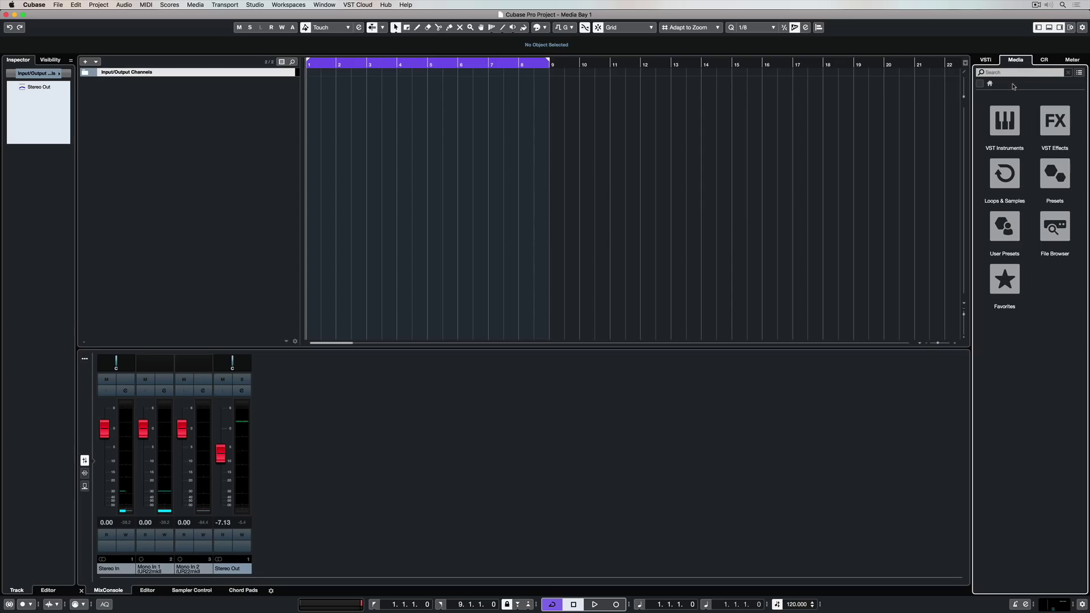
Preview the Groove Agent SE Laser Beams 'Colorfast' kit and drag it in as a new instrument track
left_click(1005, 121)
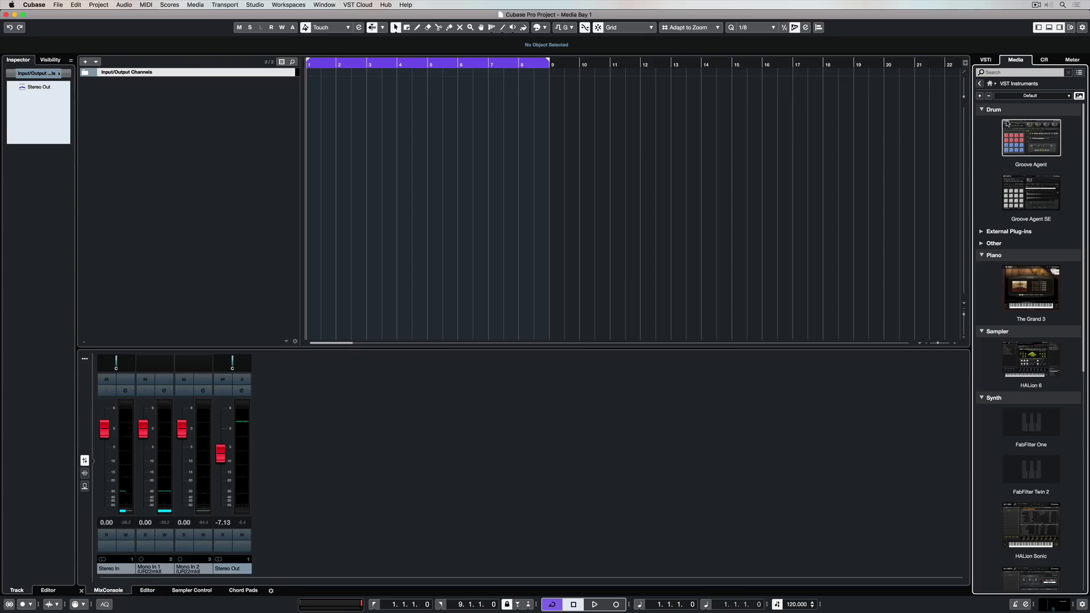
left_click(1026, 192)
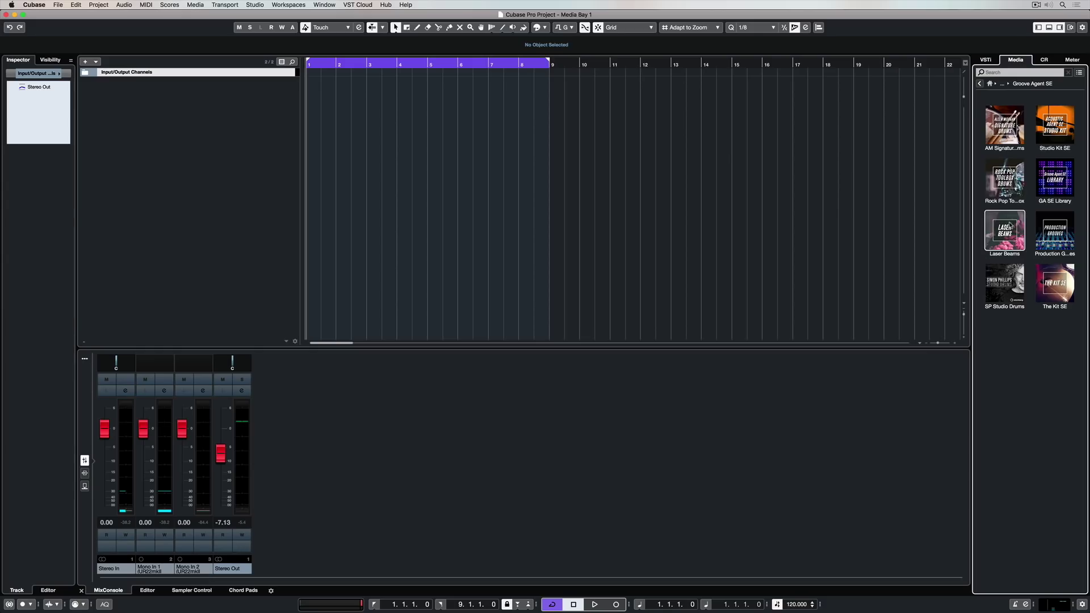
left_click(1012, 225)
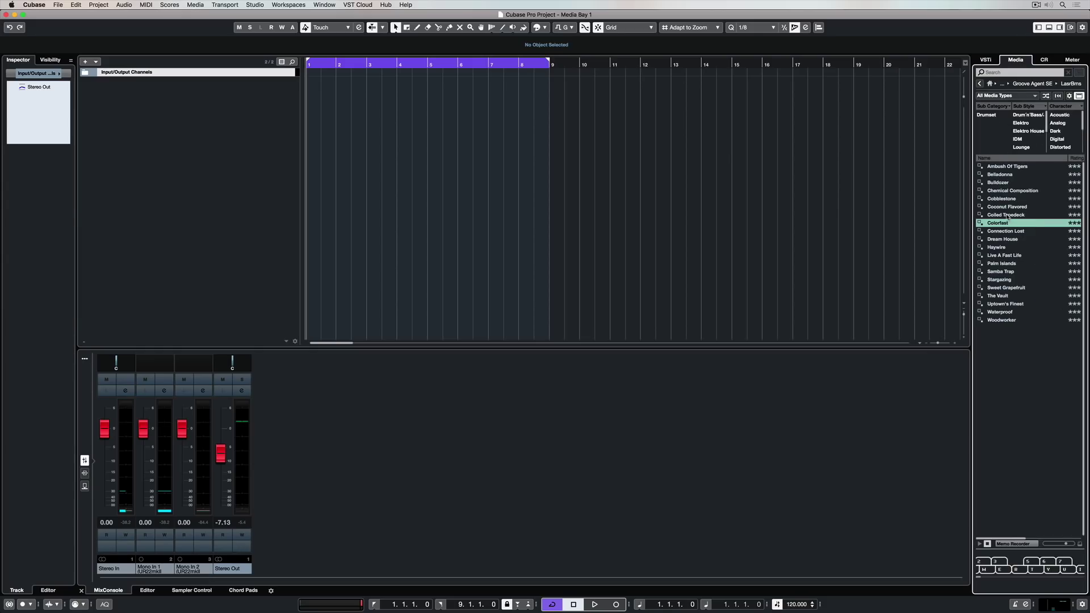
left_click(1007, 216)
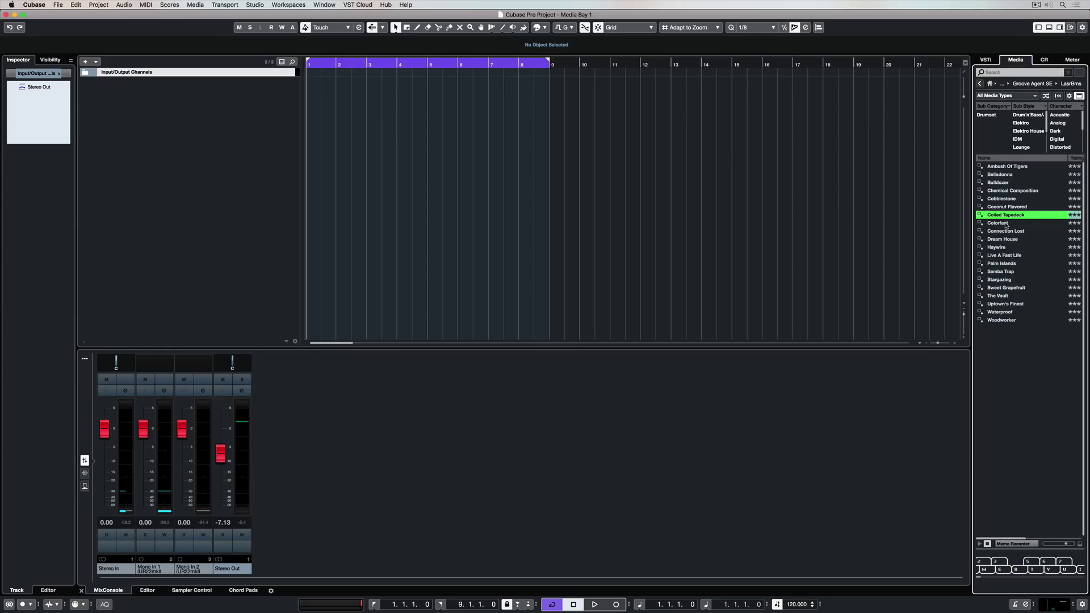
left_click(1006, 223)
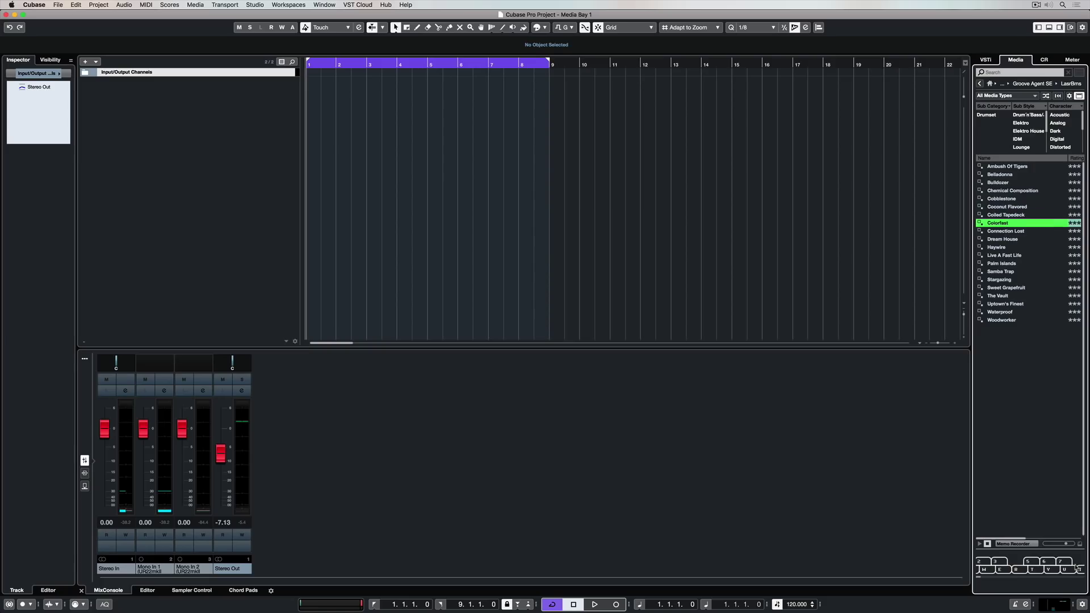
left_click(1049, 570)
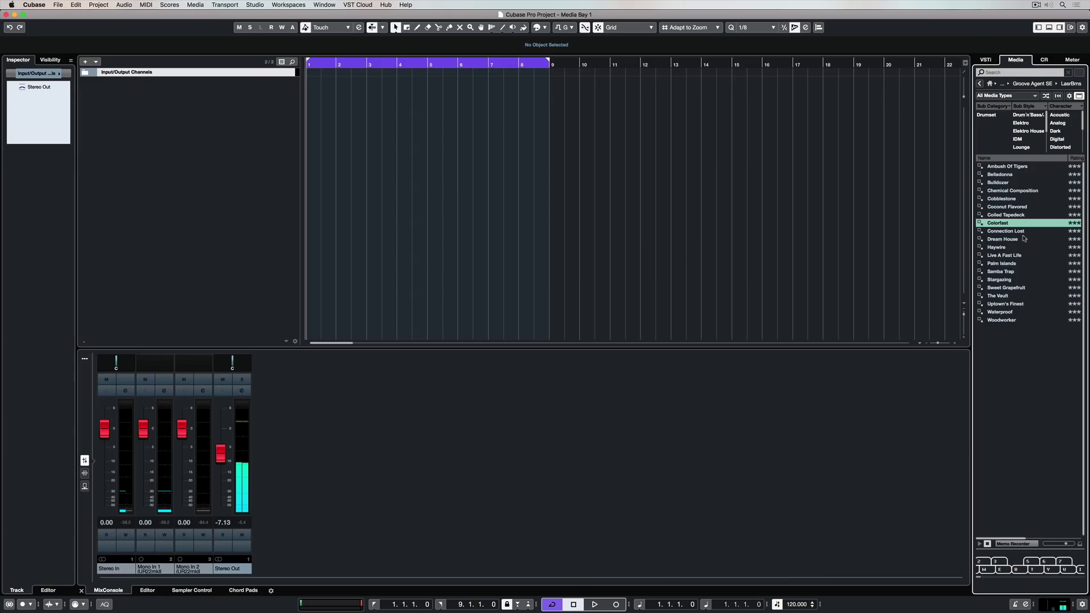
left_click_drag(1015, 225, 319, 86)
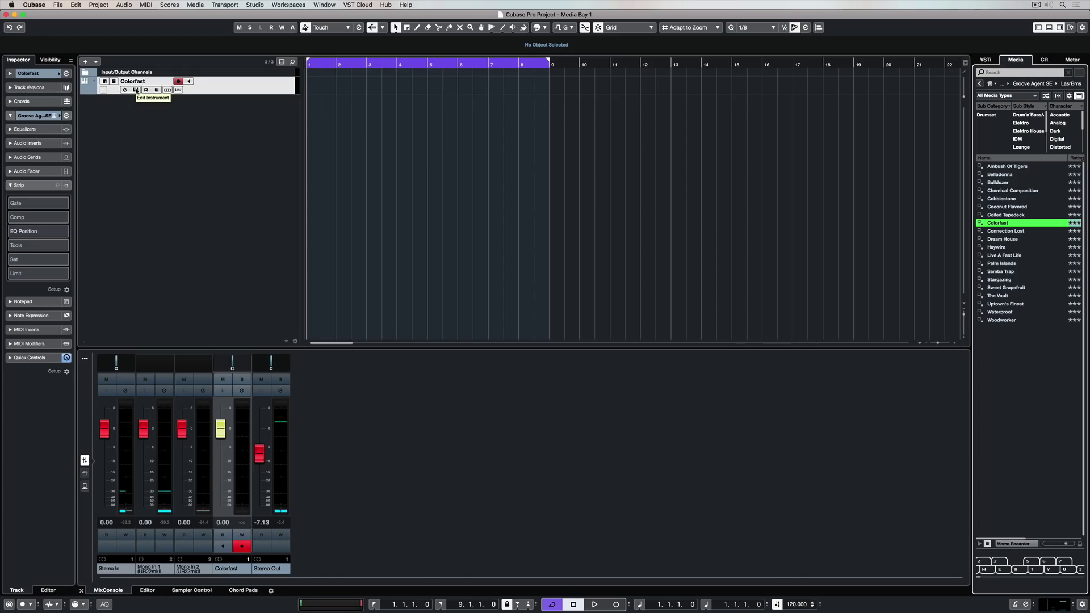
Drag Groove Agent's Groove 5 pattern pad onto the Colorfast track at bar 1
left_click(136, 91)
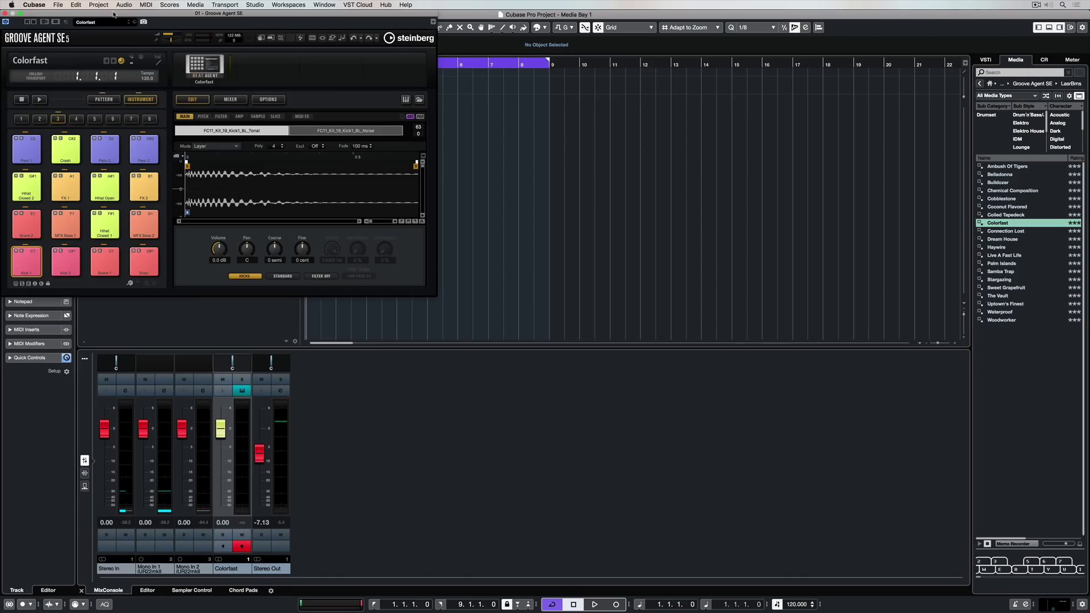
left_click_drag(114, 15, 743, 161)
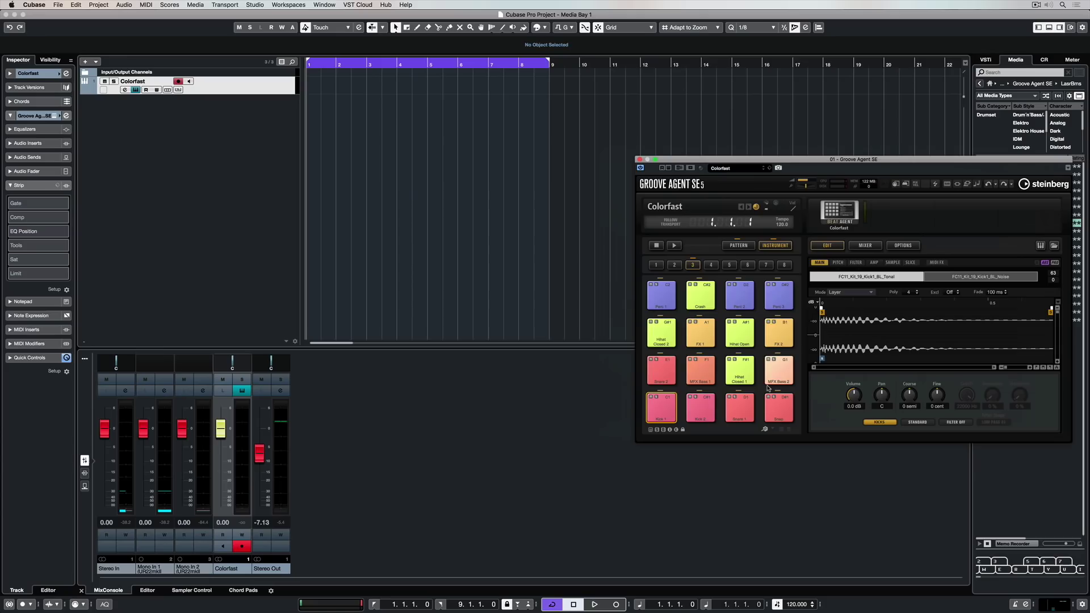
left_click(739, 246)
left_click(744, 370)
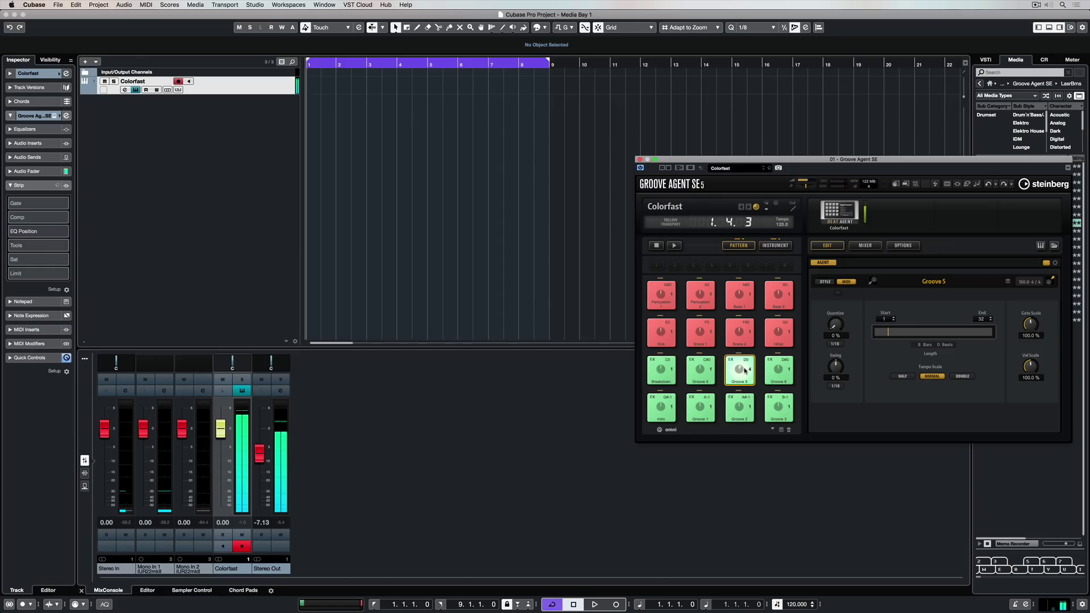
left_click_drag(745, 371, 313, 80)
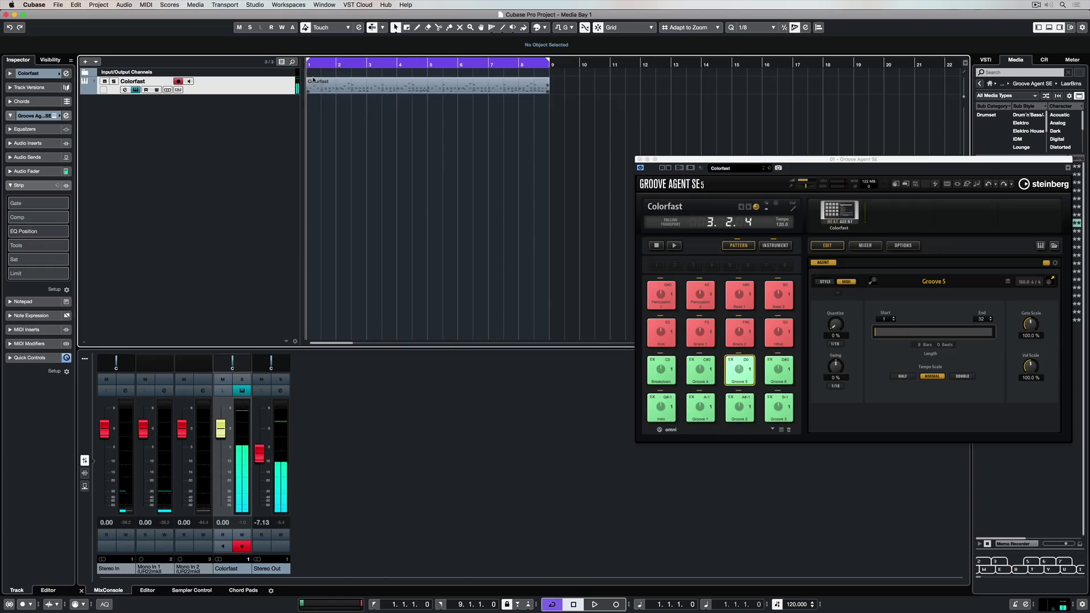
Close Groove Agent, play back the drum part, and return the Media Bay to its home page
left_click(639, 160)
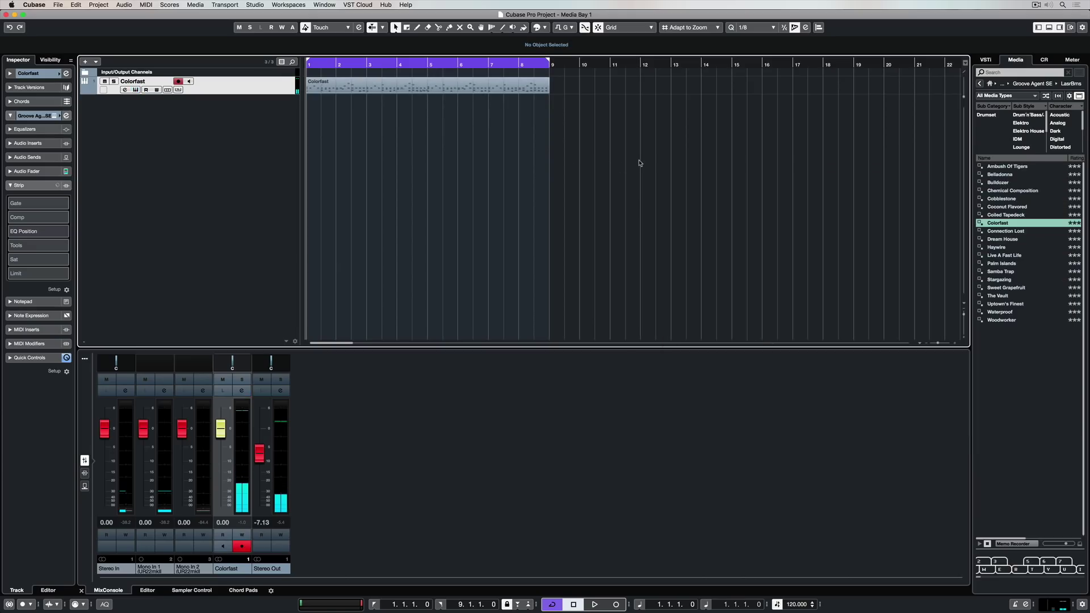
key("space")
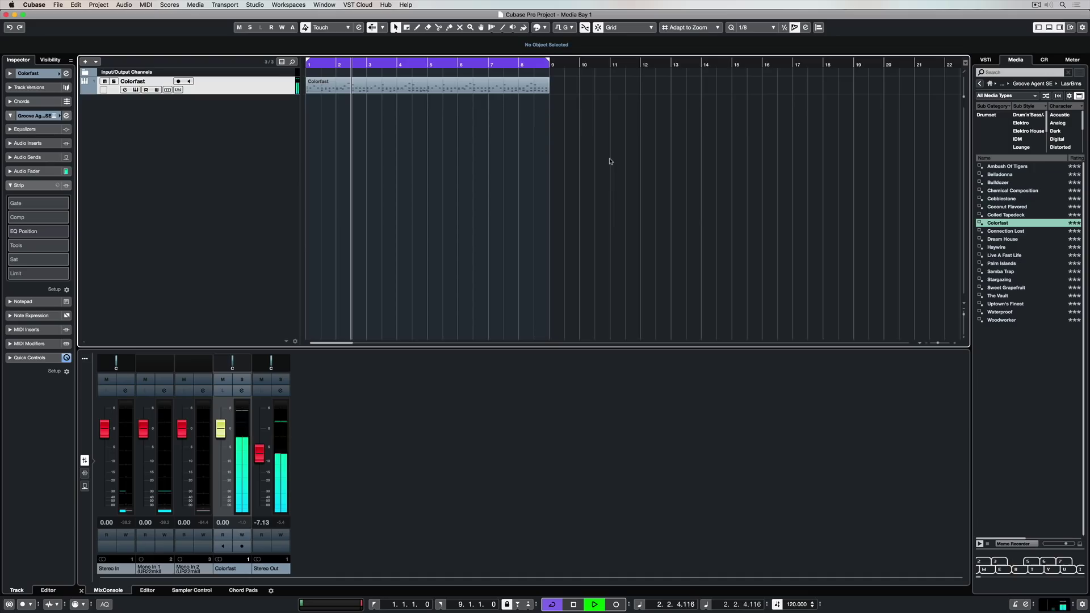
key("space")
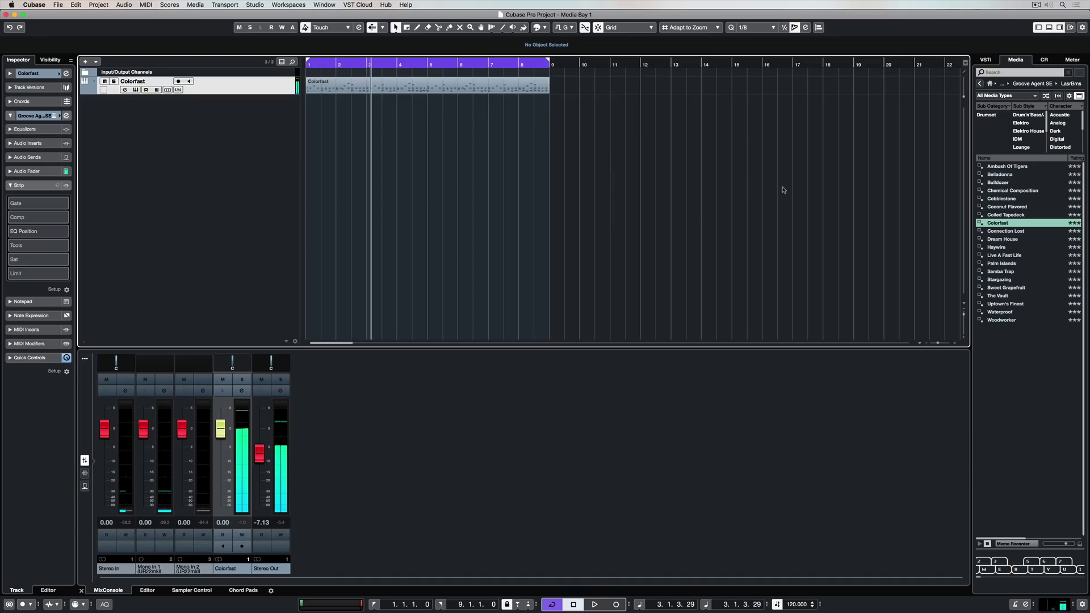
left_click(991, 86)
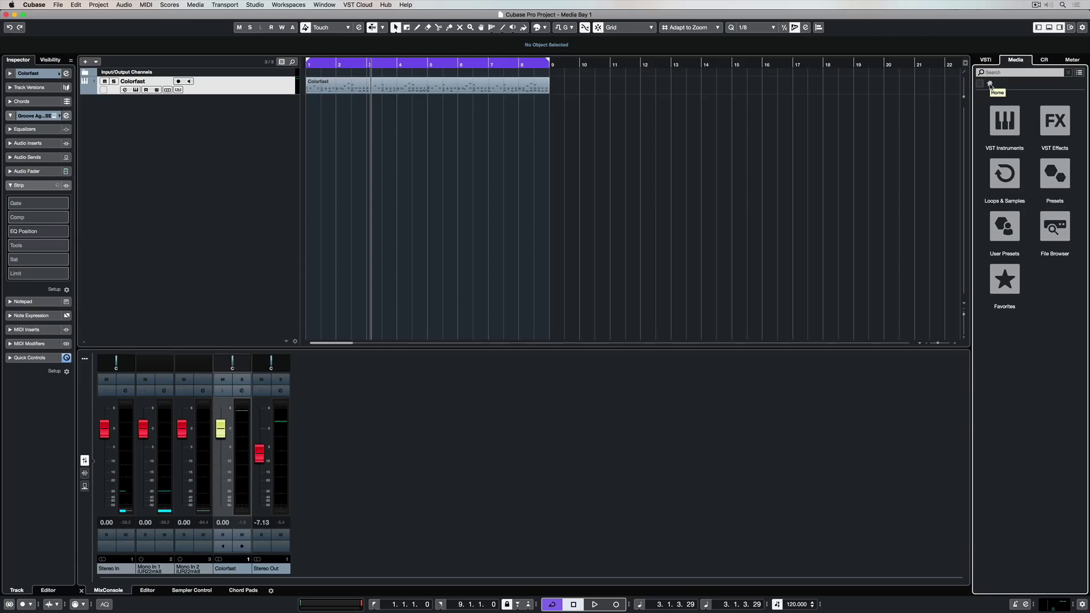
In Hip Hop Vault with the Vocal filter cleared, preview Drum Loop 04 and Rhodes Loop 02 B Major
left_click(1004, 174)
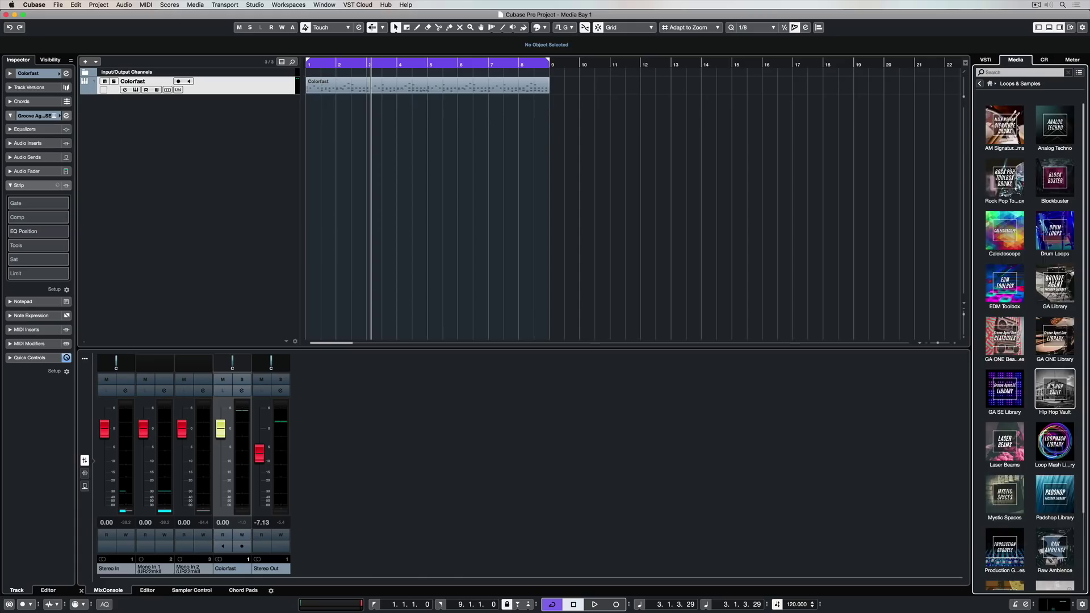
left_click(1055, 390)
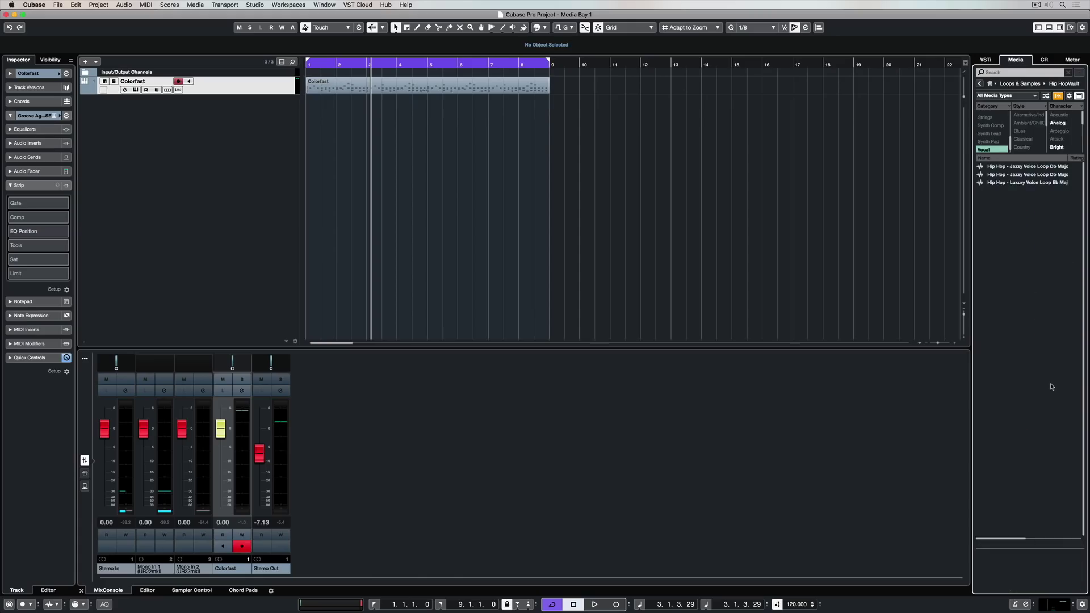
left_click(984, 151)
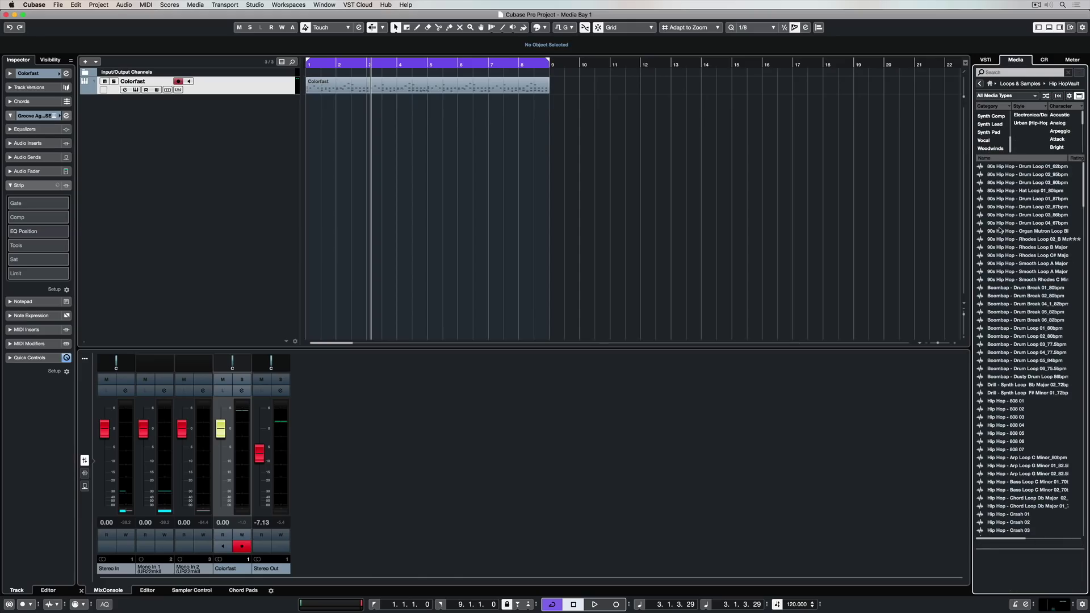
left_click(1001, 223)
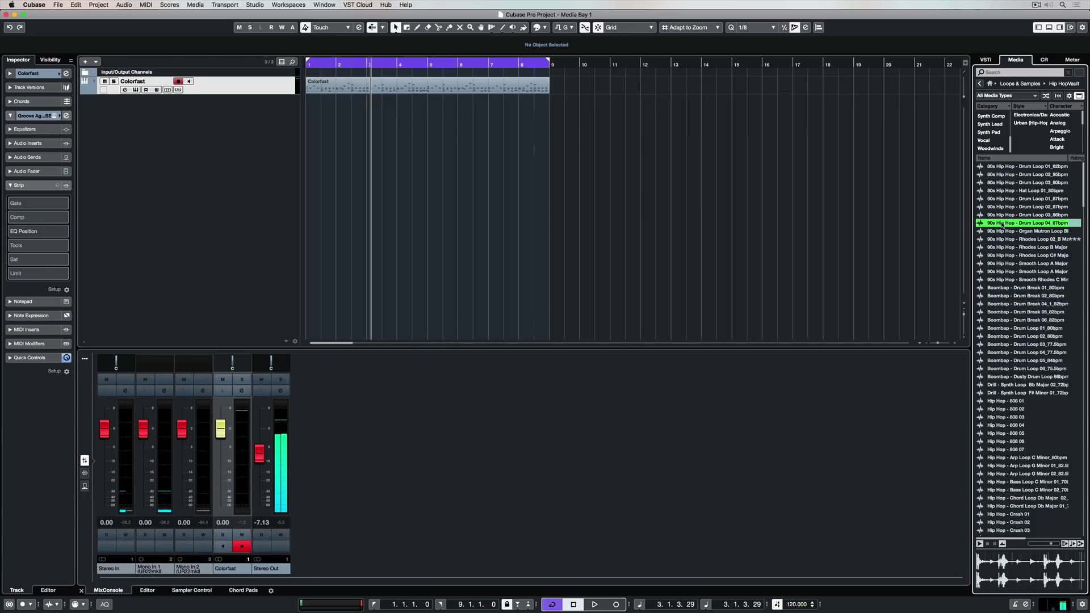
left_click(1028, 239)
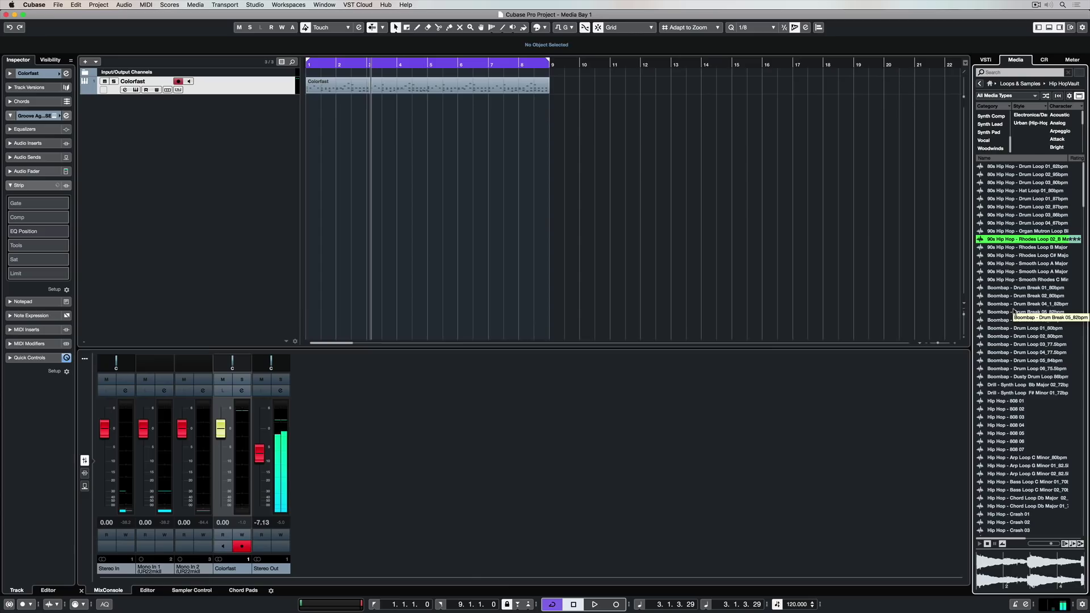
Play the project from the start alongside the Rhodes loop preview
key("Home")
key("space")
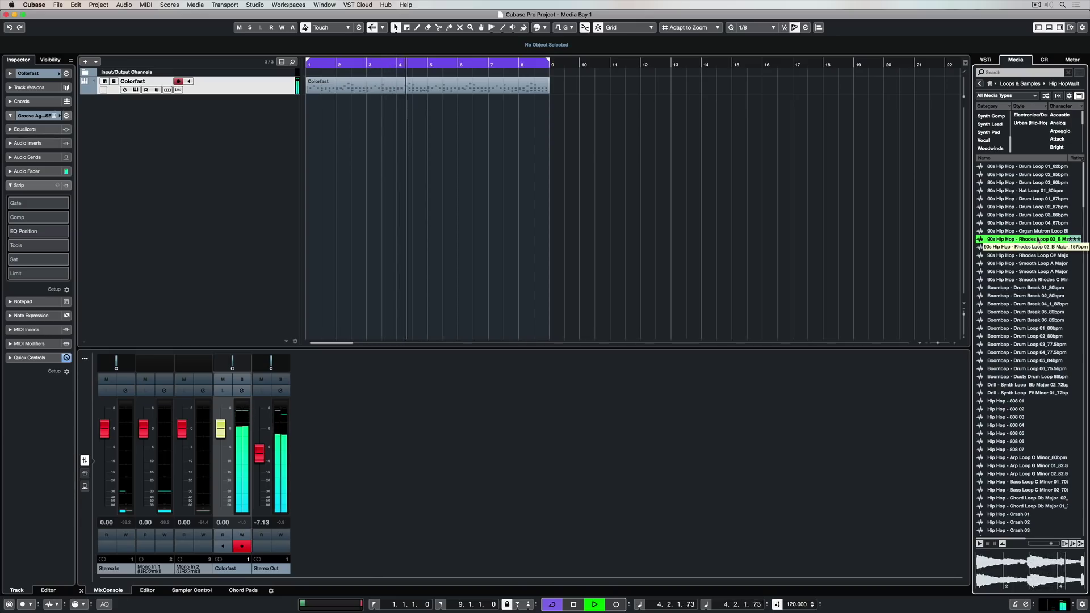
key("space")
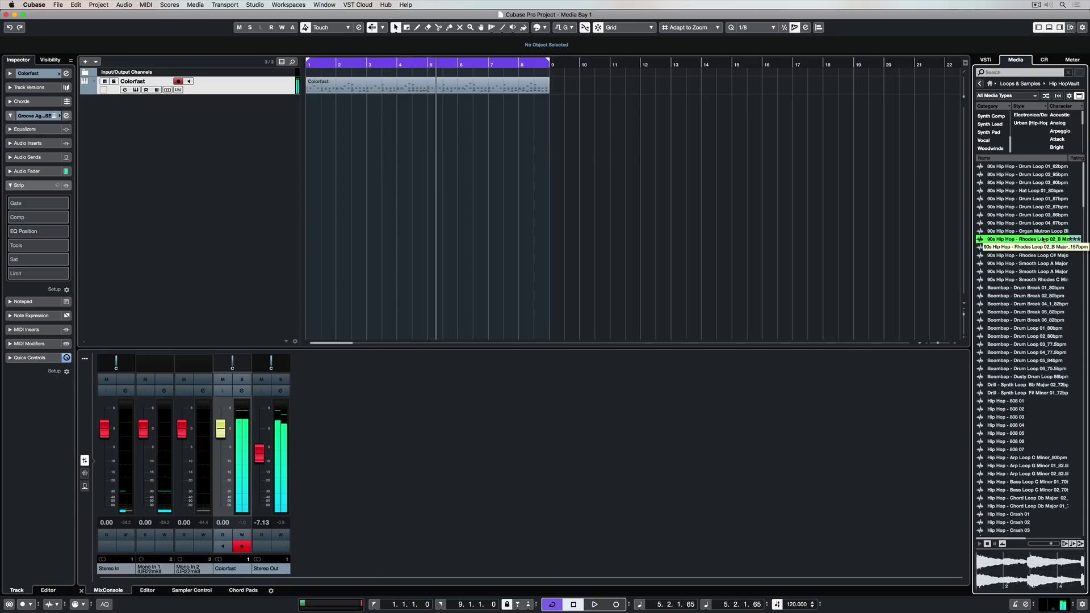
scroll(1043, 240, "right", 5)
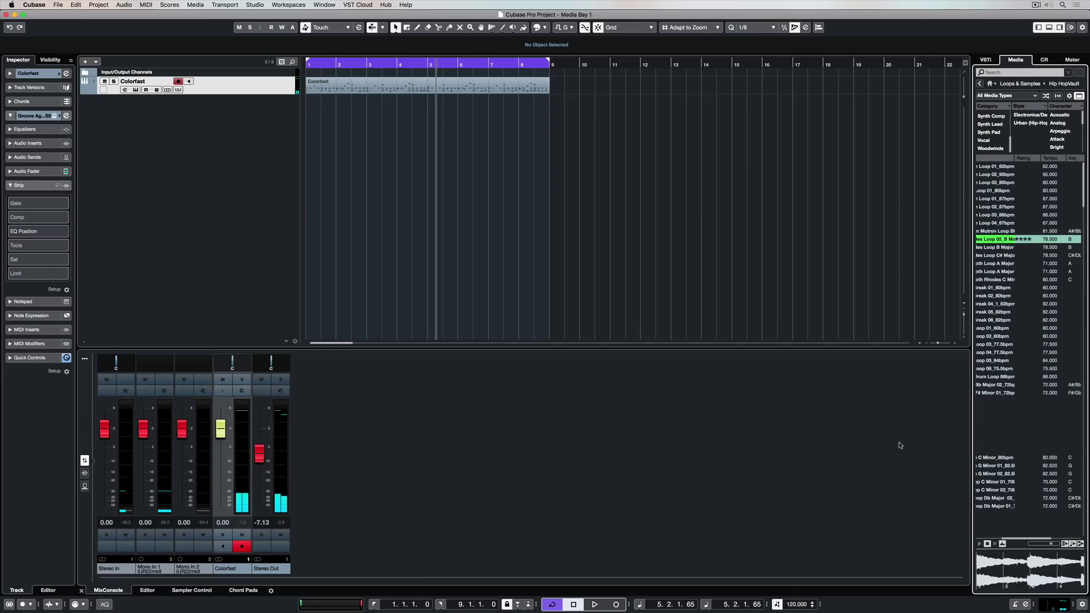
scroll(1003, 241, "left", 5)
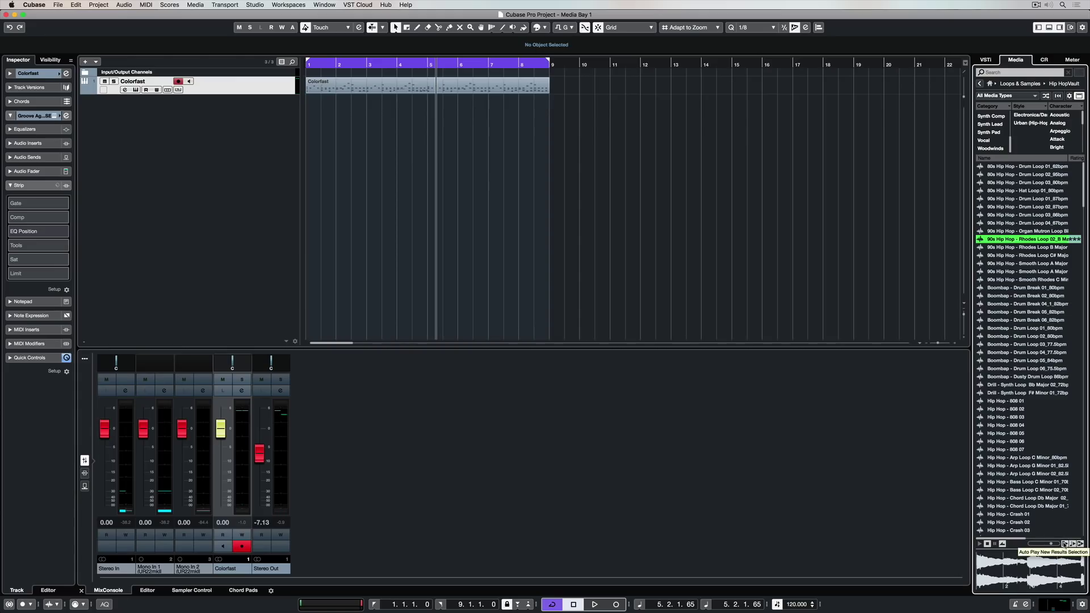
Audition the Rhodes loops in B Major and C# Major from the Media Bay
key("space")
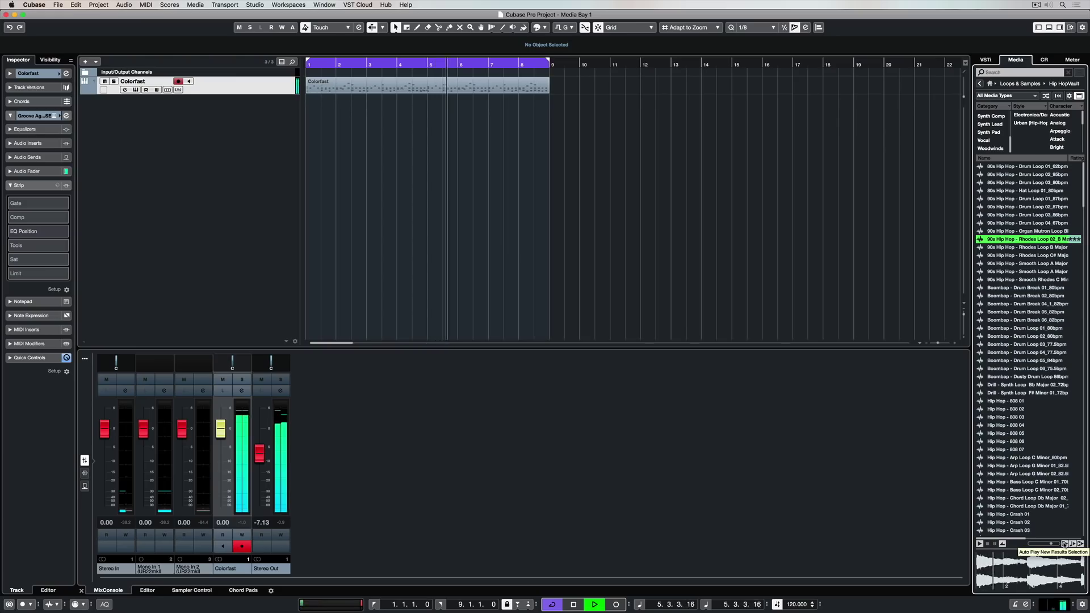
key("Home")
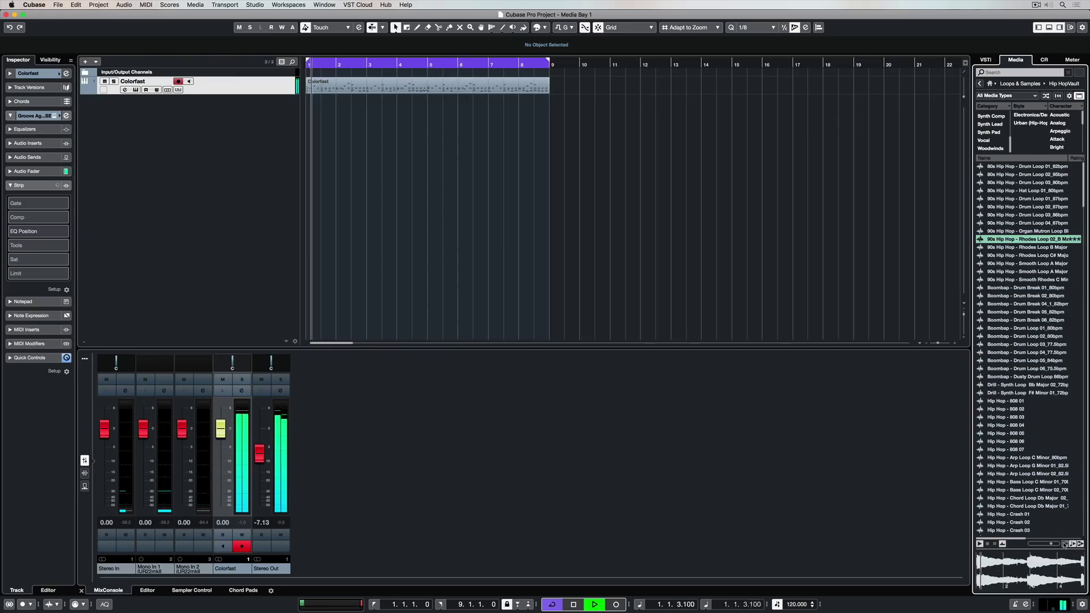
key("space")
left_click(1065, 544)
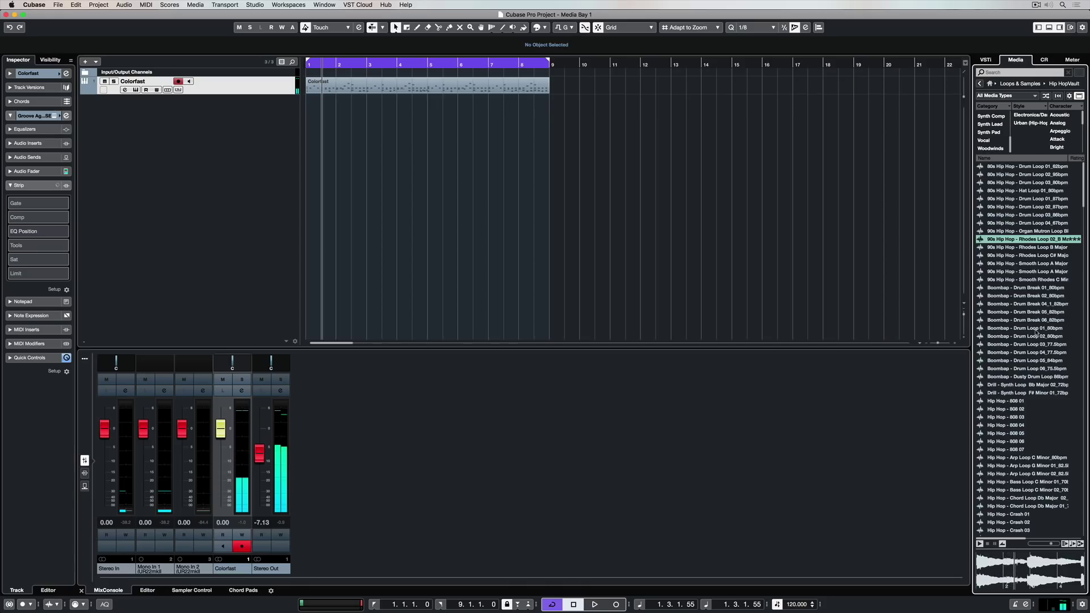
left_click(1006, 248)
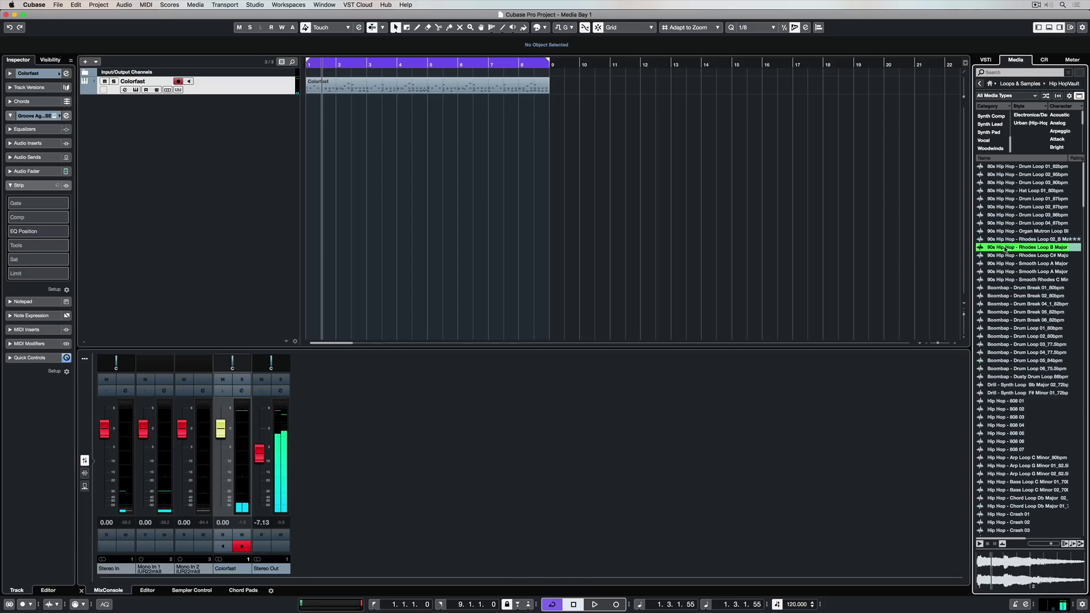
left_click(1027, 151)
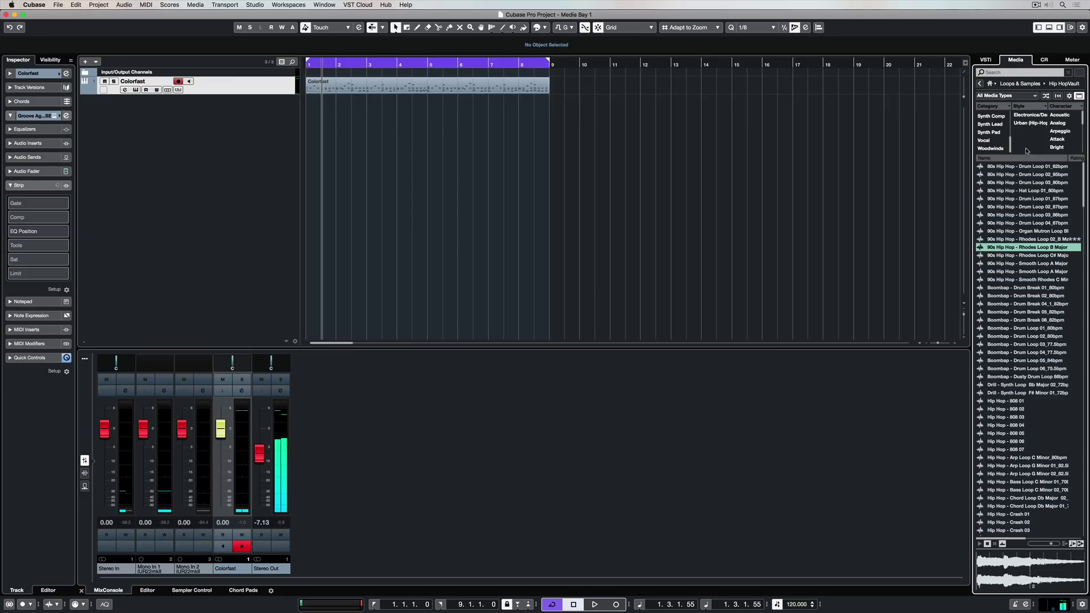
left_click(1000, 255)
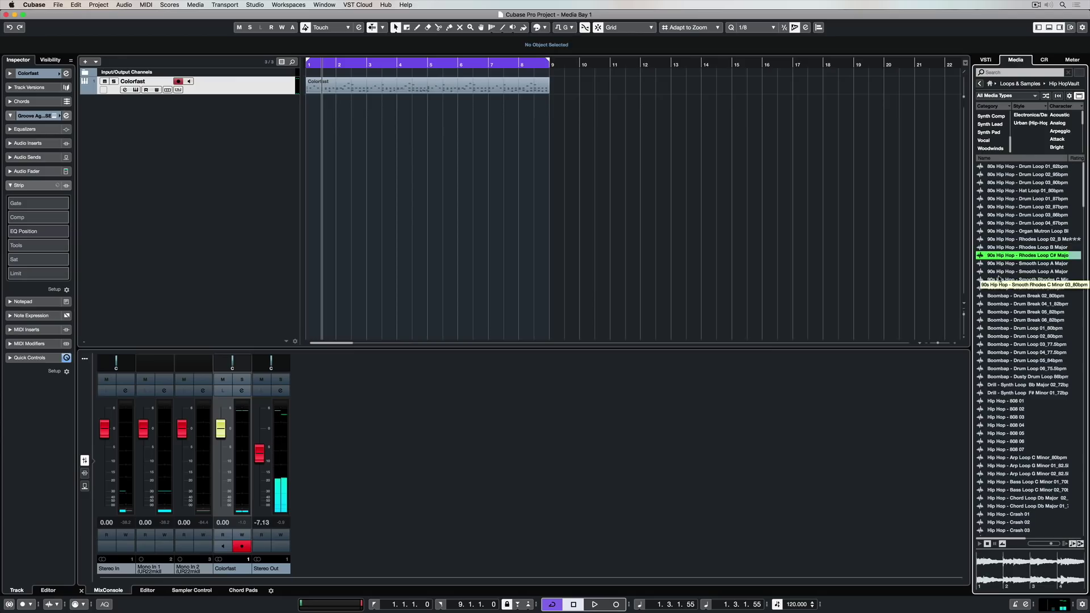
left_click(980, 546)
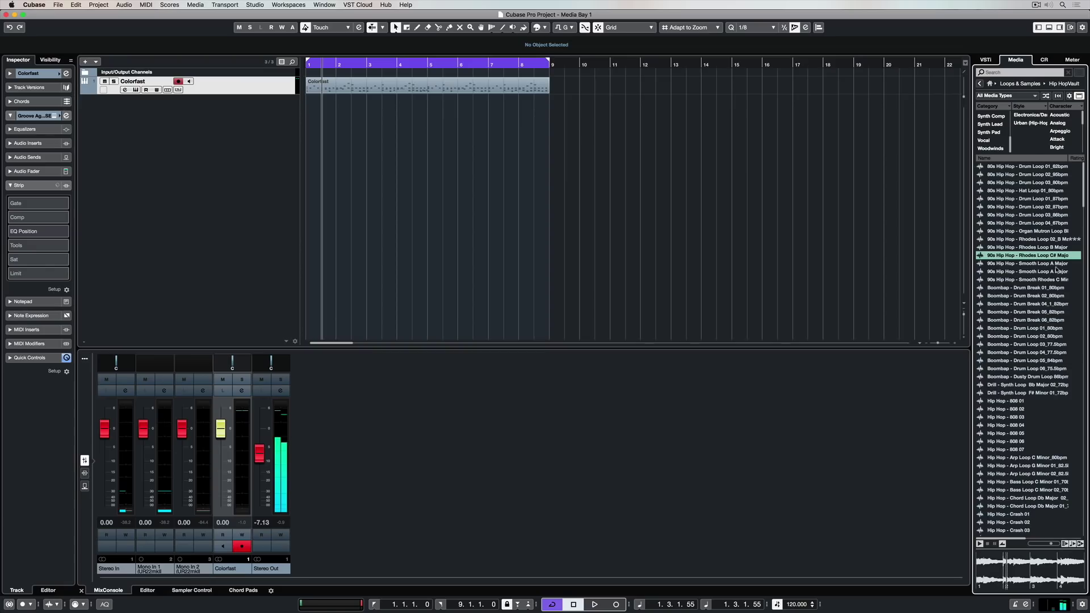
Select Rhodes Loop 02_B Major and play the project from bar 1 with its preview
key("Up")
key("Up")
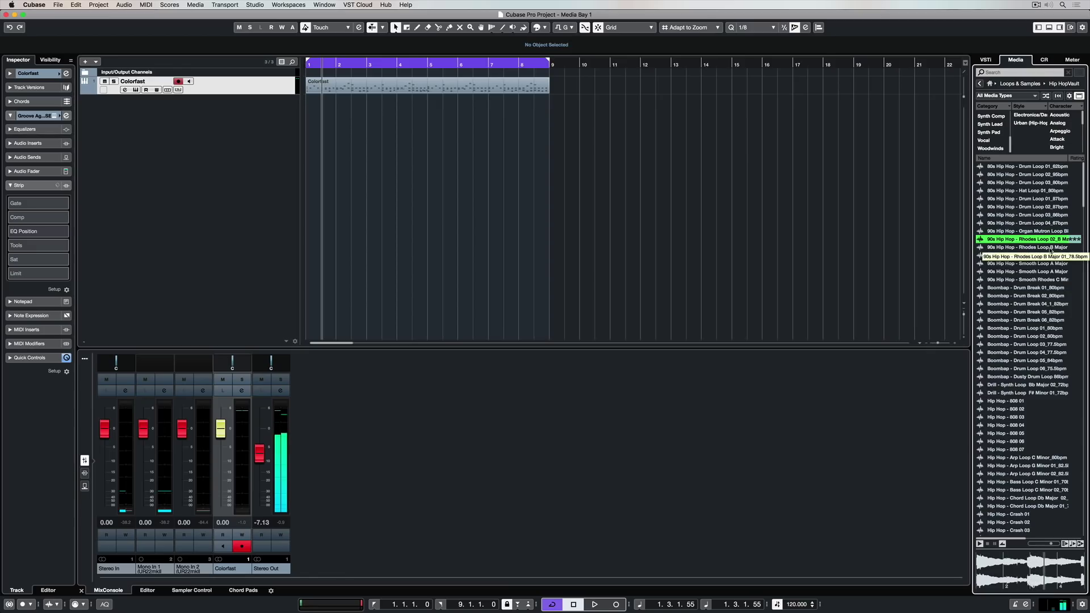
key("space")
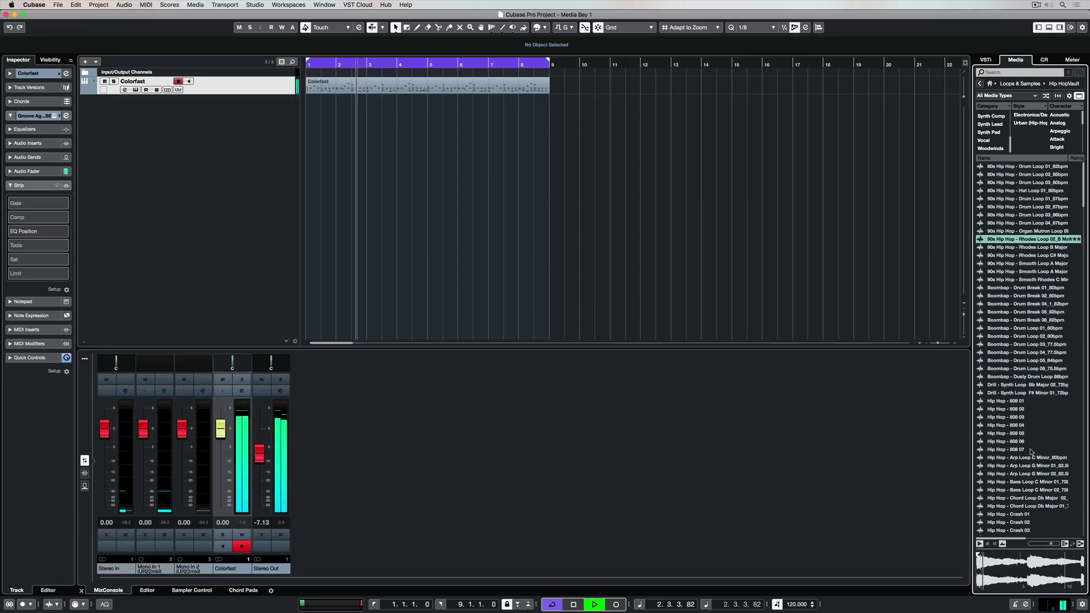
key("space")
key("space")
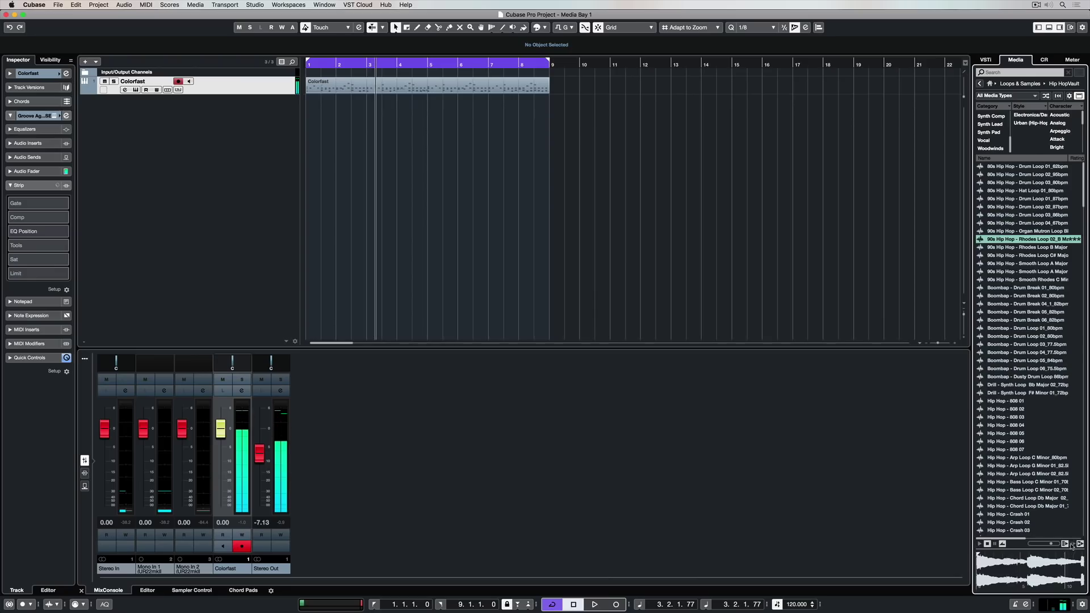
key("space")
key("space")
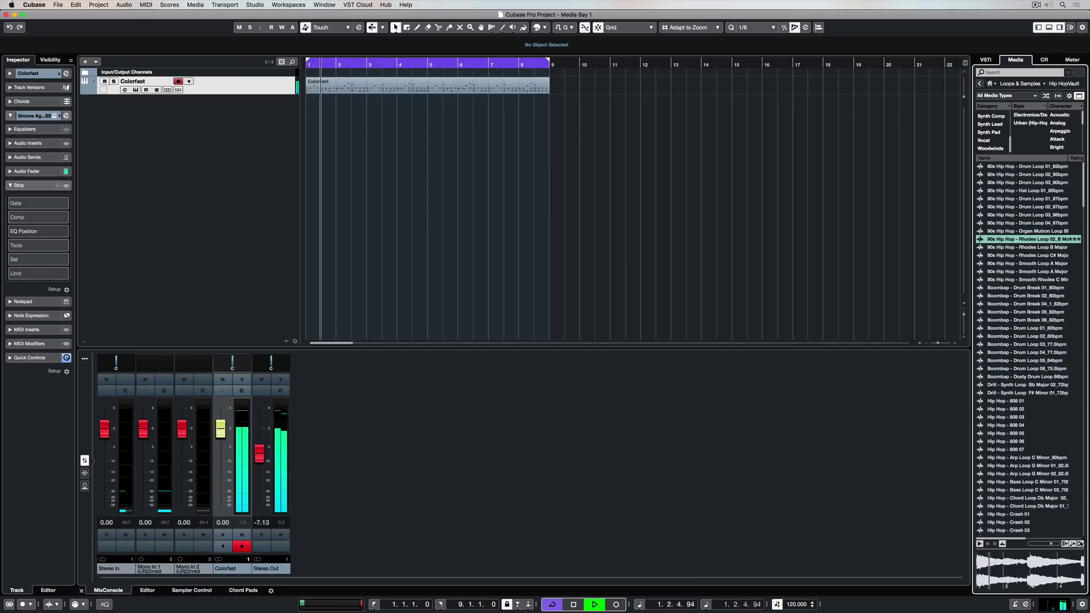
key("space")
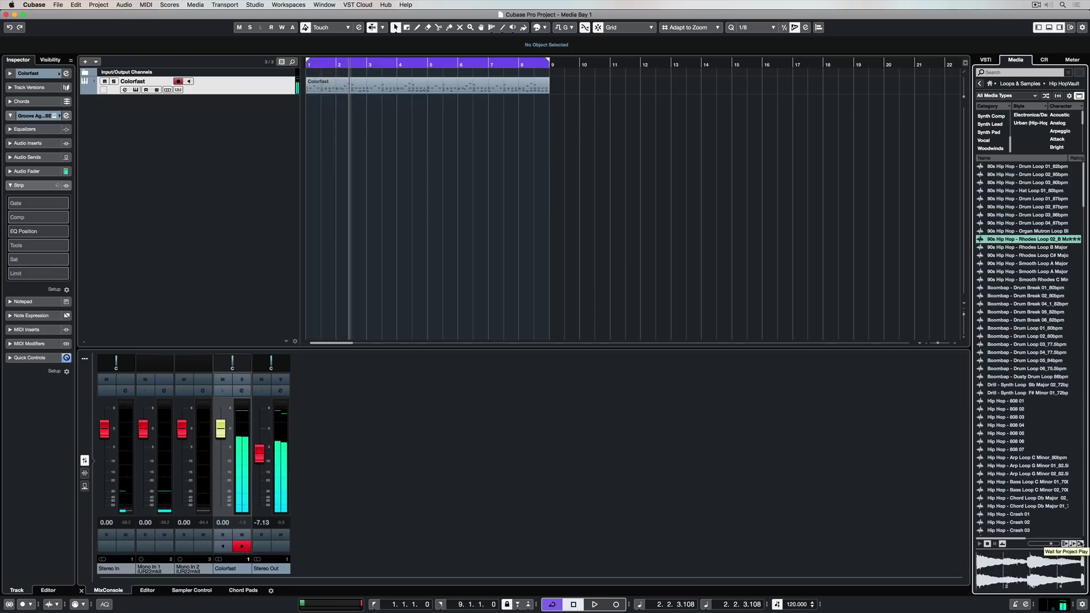
key("space")
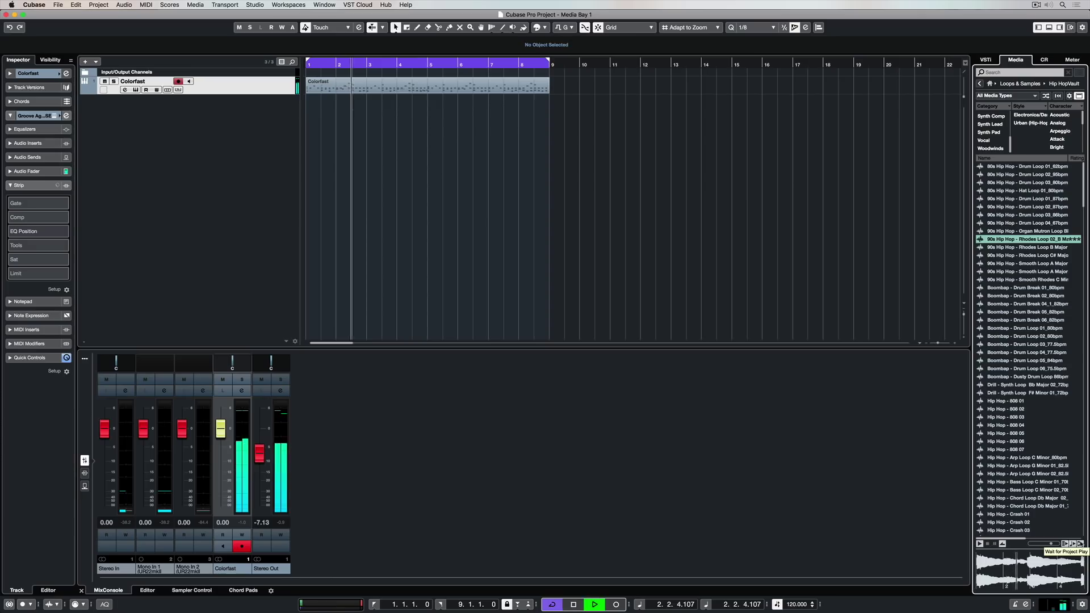
key("Home")
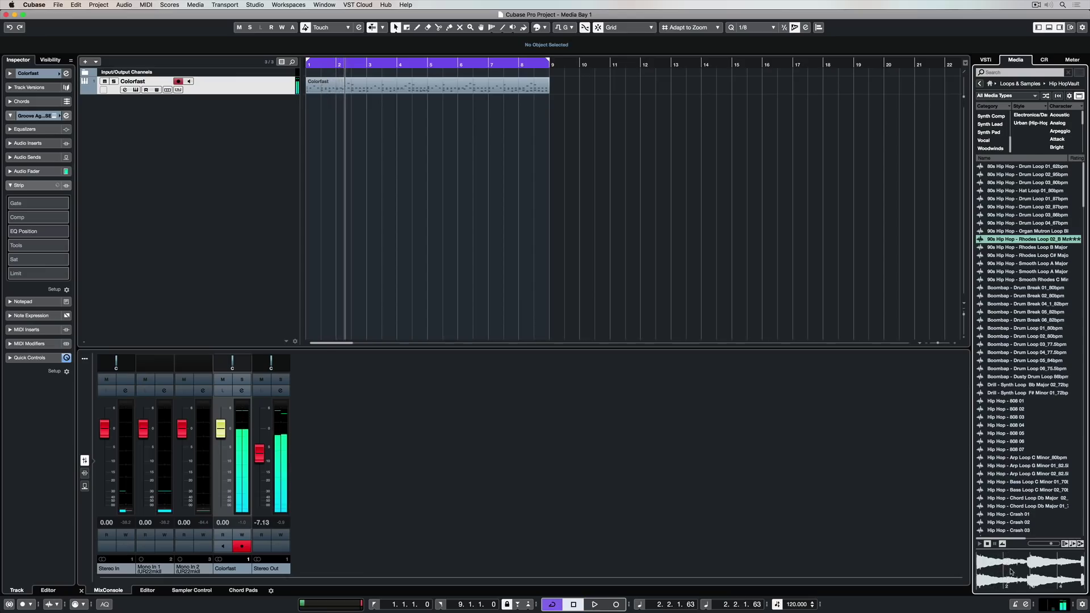
key("space")
key("space")
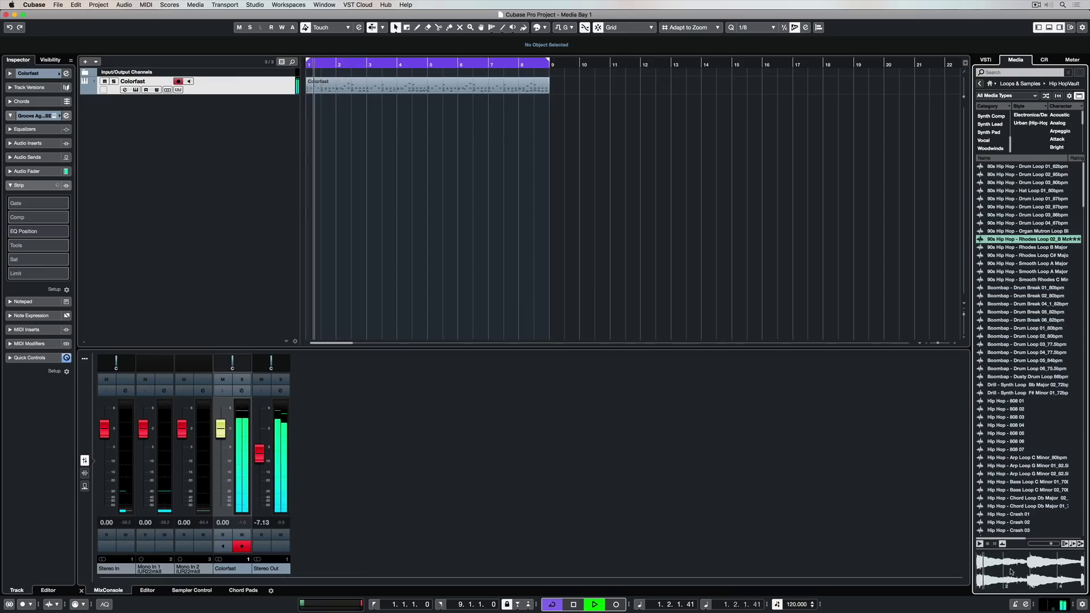
Place Rhodes Loop 02_B Major at bar 1 on a new track, duplicate it with Cmd+D, and play it back
left_click_drag(1040, 240, 310, 104)
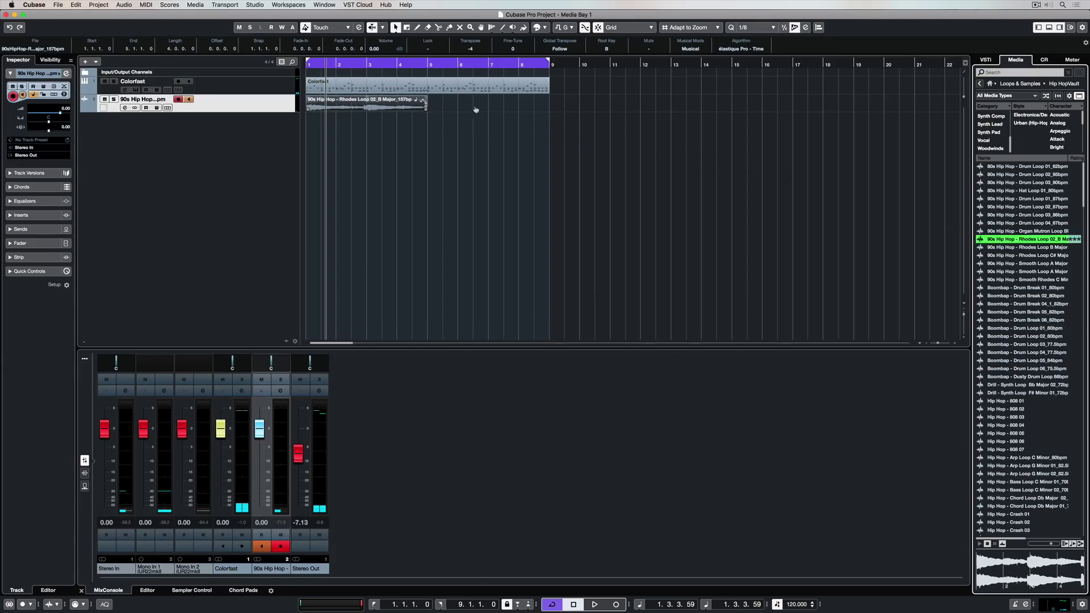
key("super+d")
key("space")
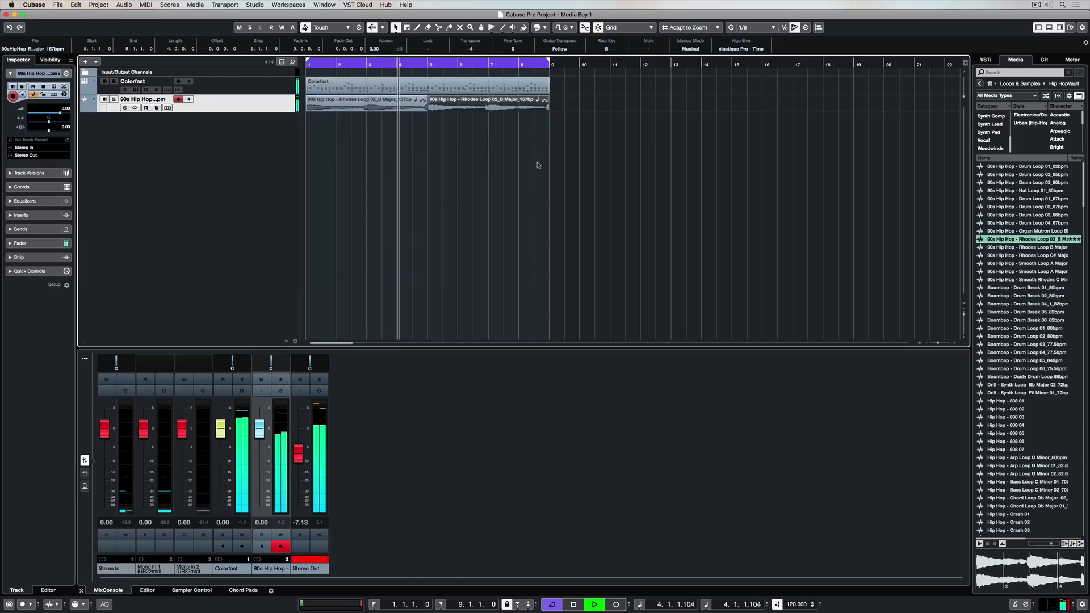
key("space")
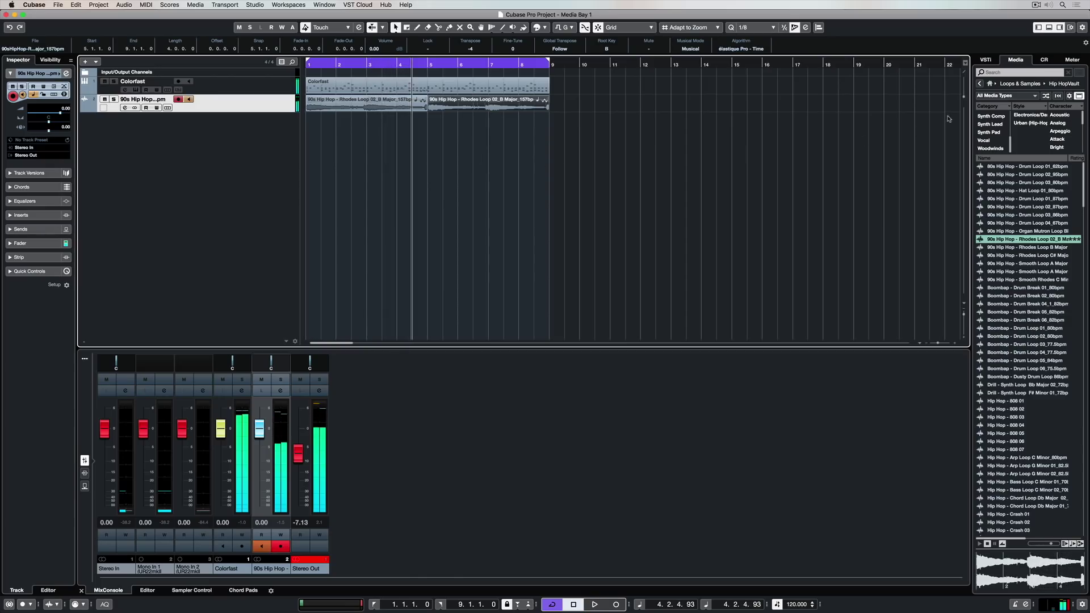
Open the EDM Toolbox library and limit media types to MIDI Files, MIDI Loops and Pattern Banks
left_click(992, 84)
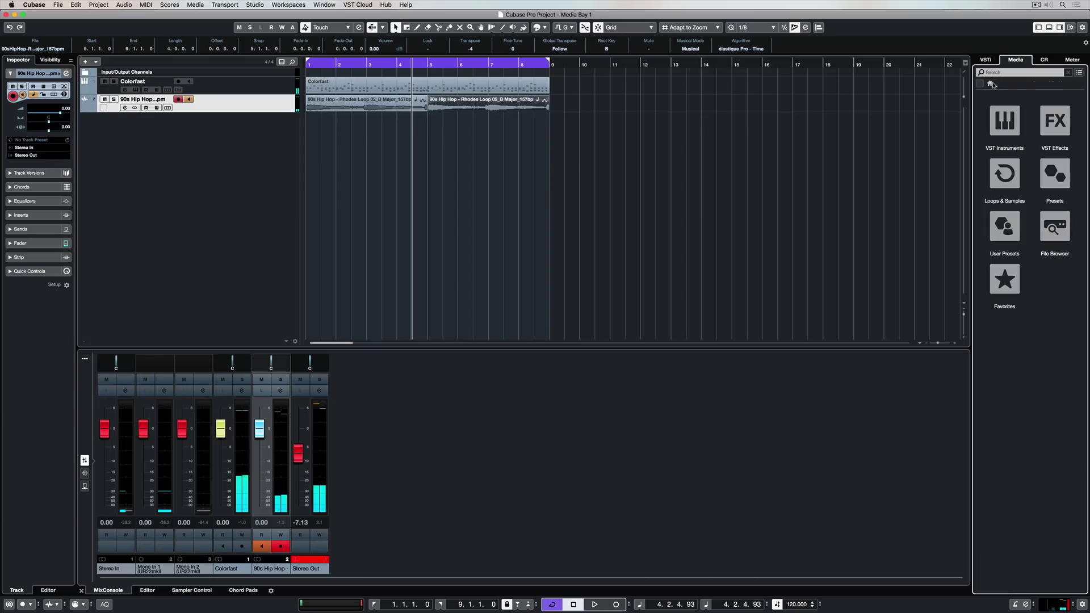
left_click(1005, 173)
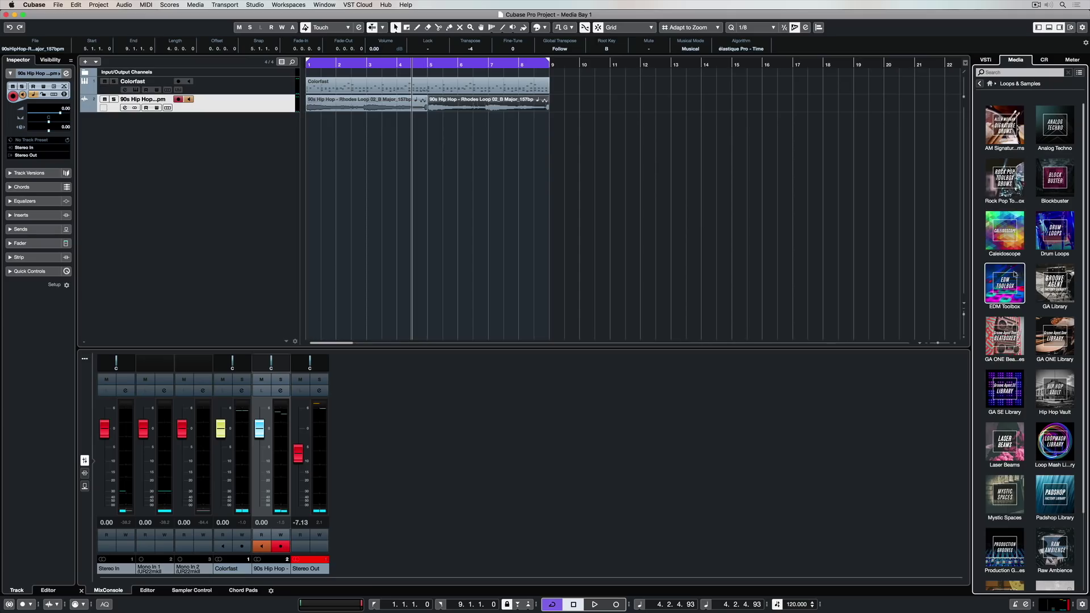
left_click(1002, 291)
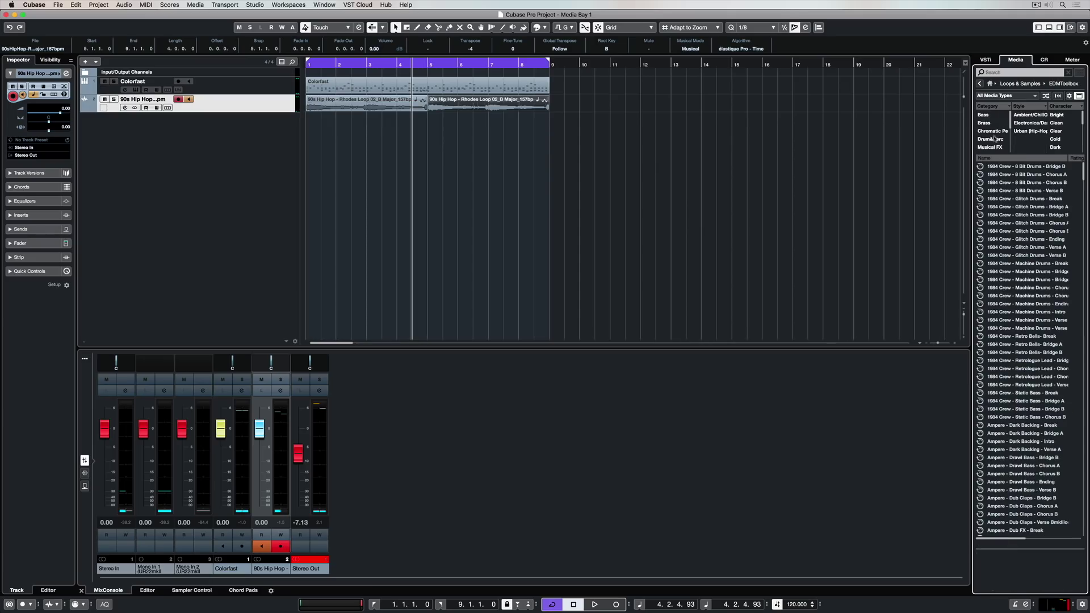
left_click(988, 97)
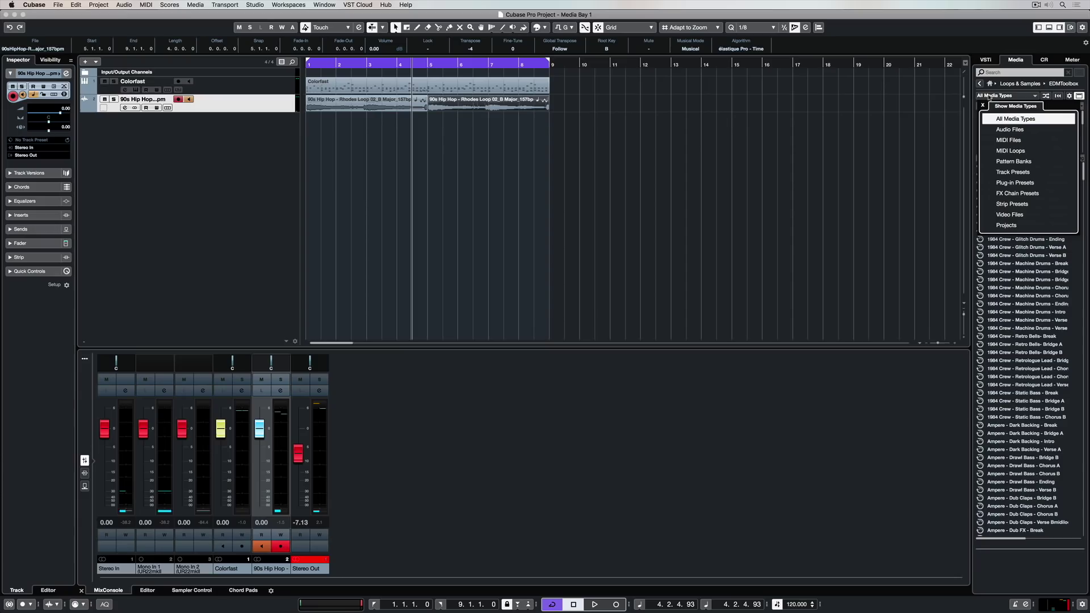
left_click(991, 152)
left_click(990, 162)
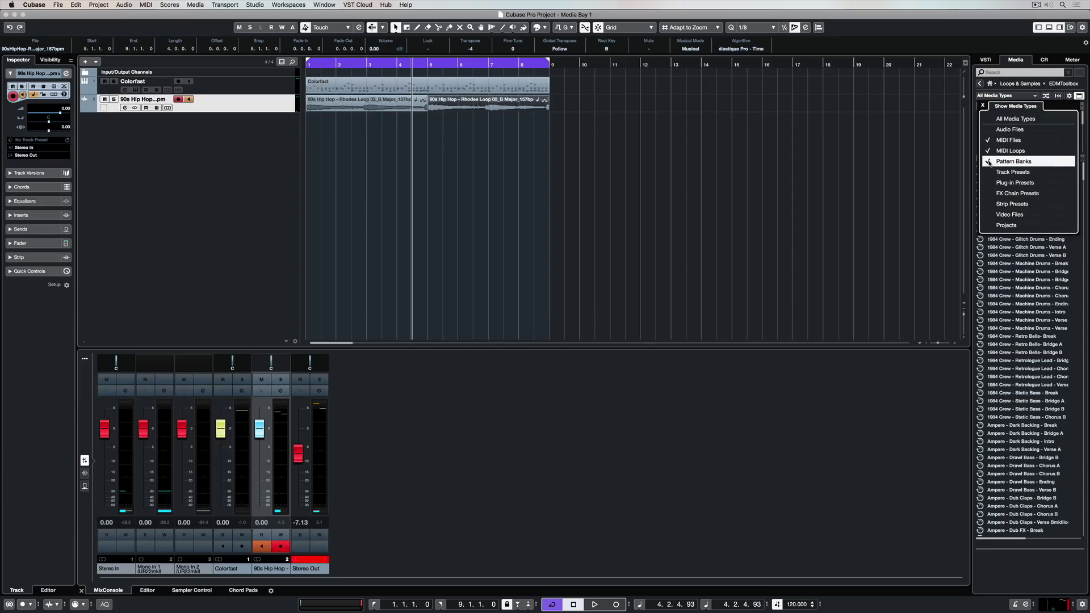
left_click(953, 233)
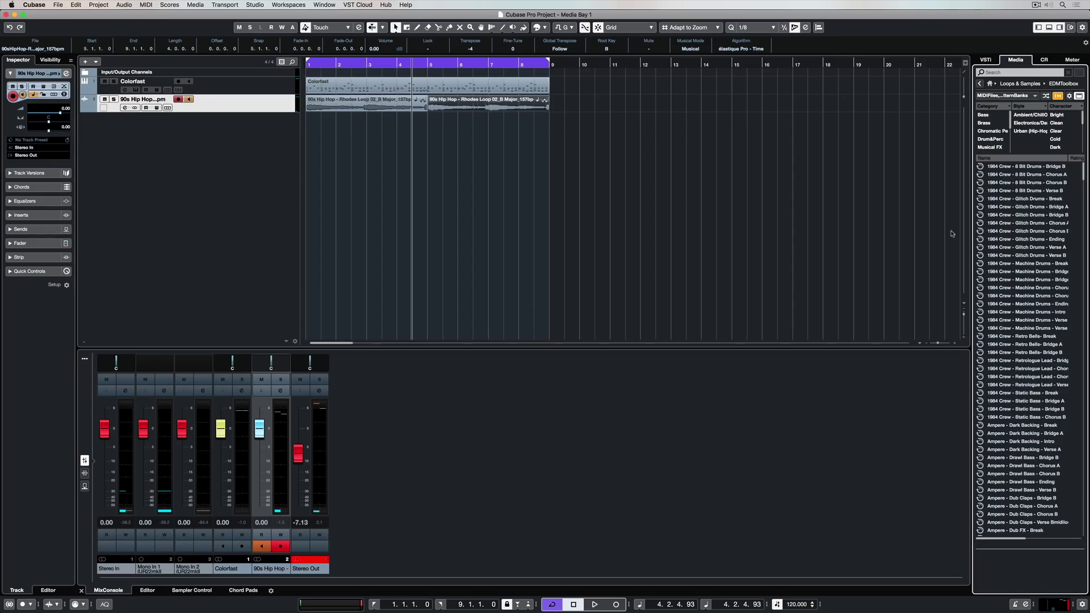
Filter to the Bass category and preview Brass Disk - Rollin Bass - Verse B while the project plays
scroll(1013, 248, "down", 15)
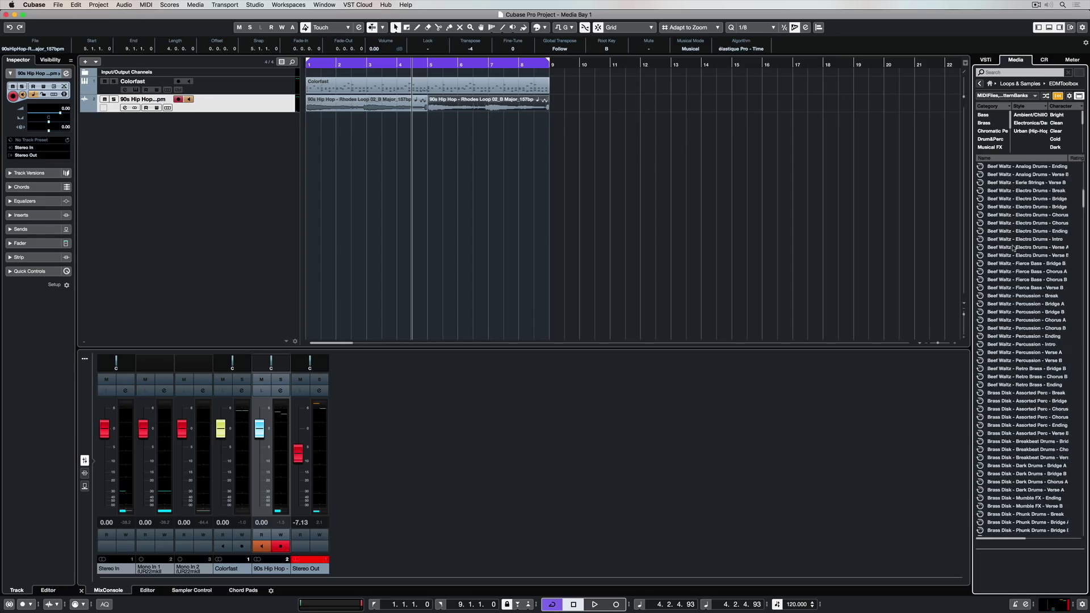
scroll(1013, 248, "up", 15)
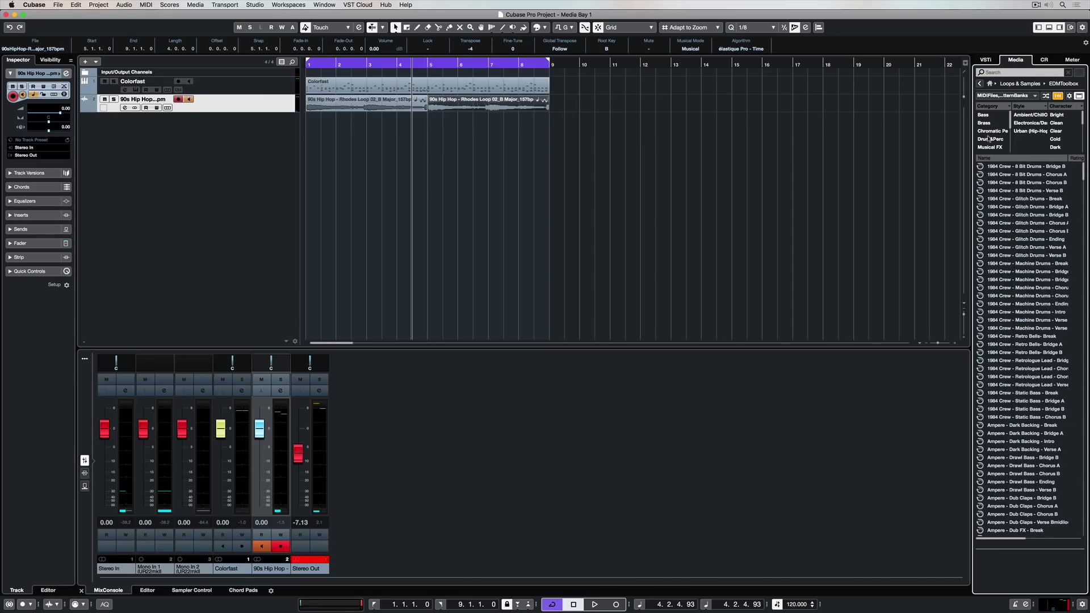
left_click(988, 115)
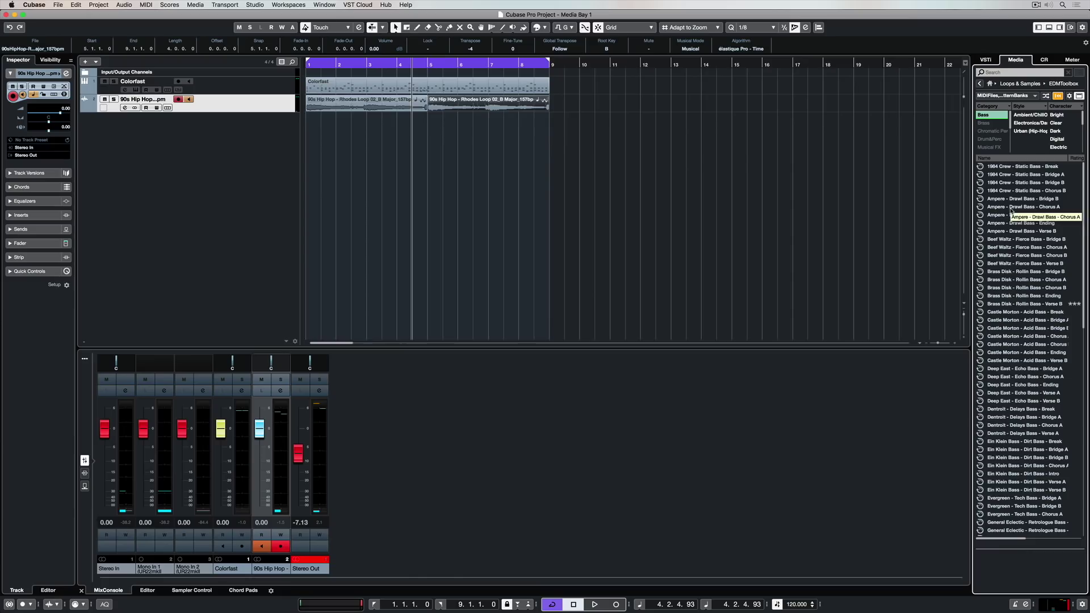
left_click(1015, 305)
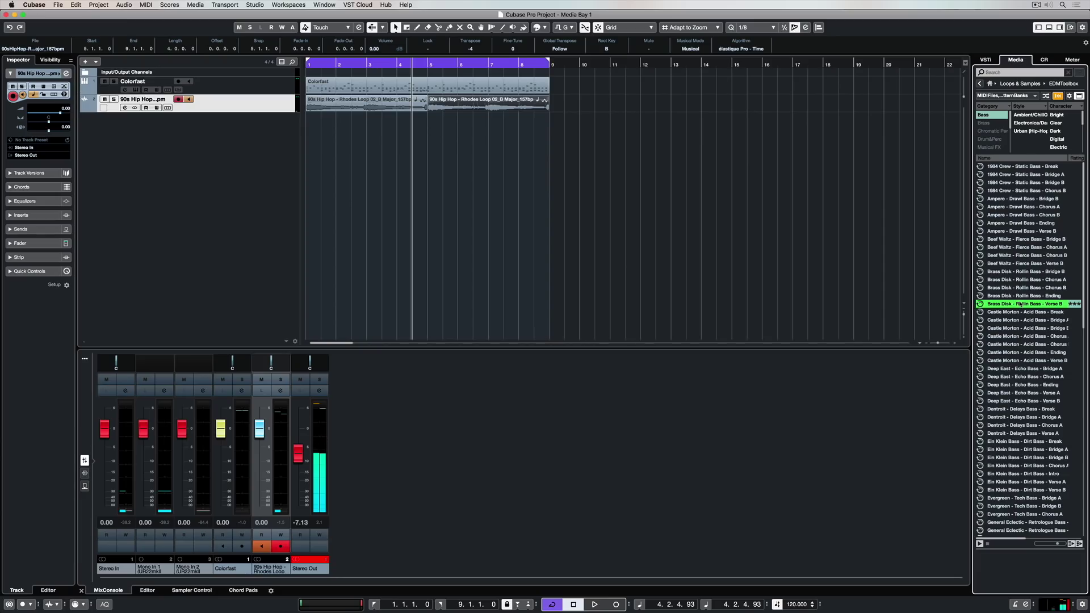
scroll(1021, 305, "right", 3)
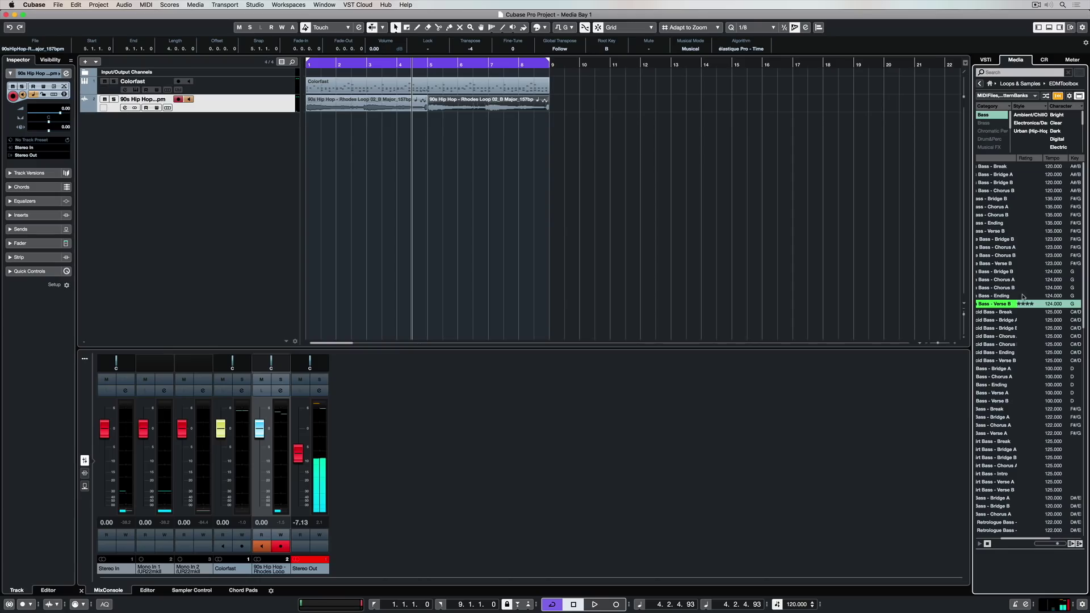
key("space")
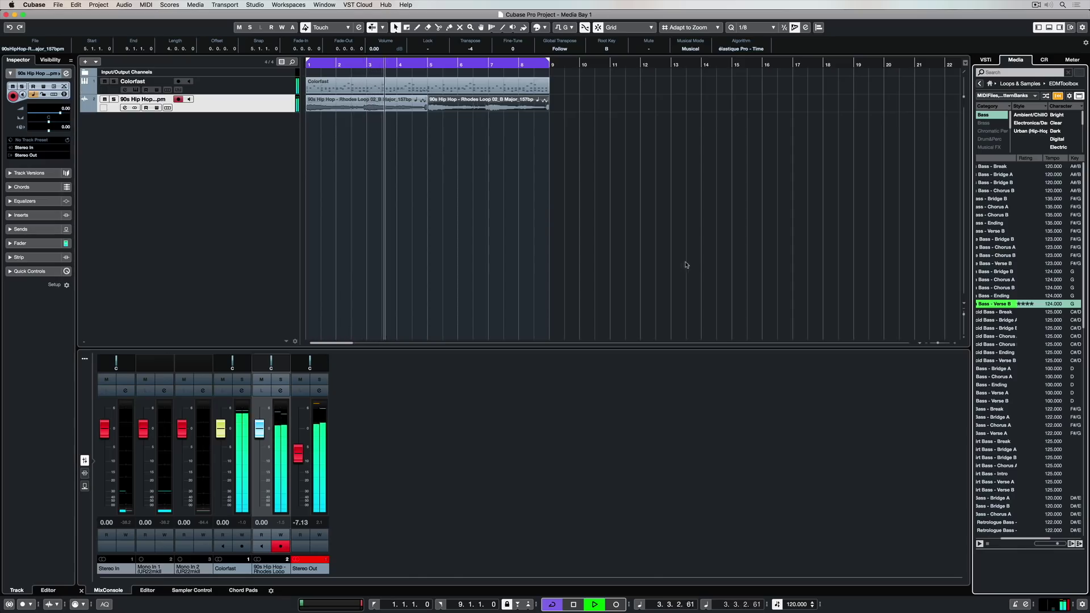
key("space")
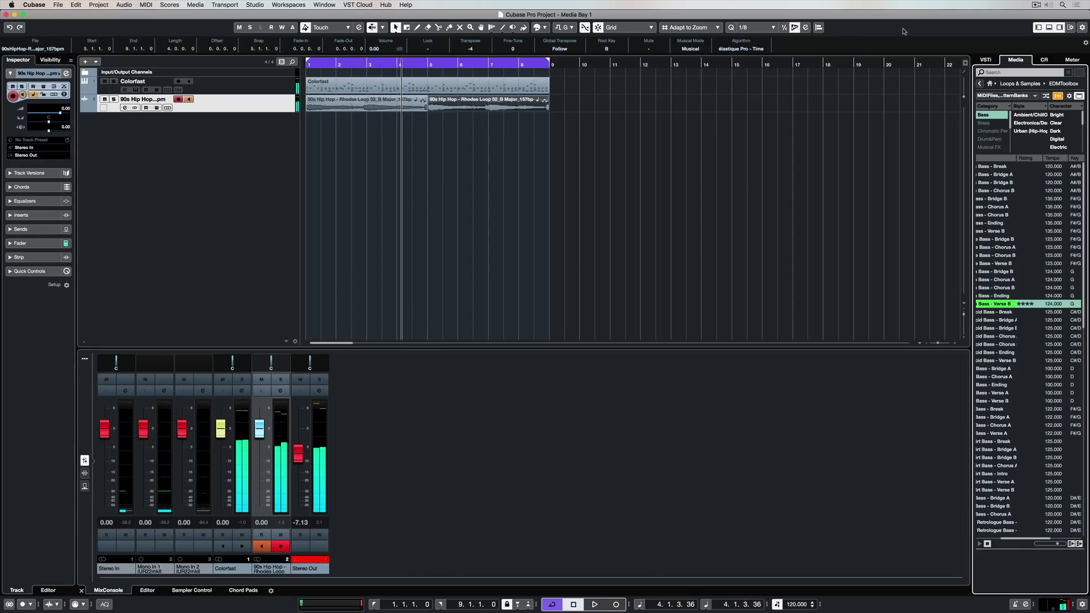
Show the project Root Key setting in the toolbar
left_click(1082, 28)
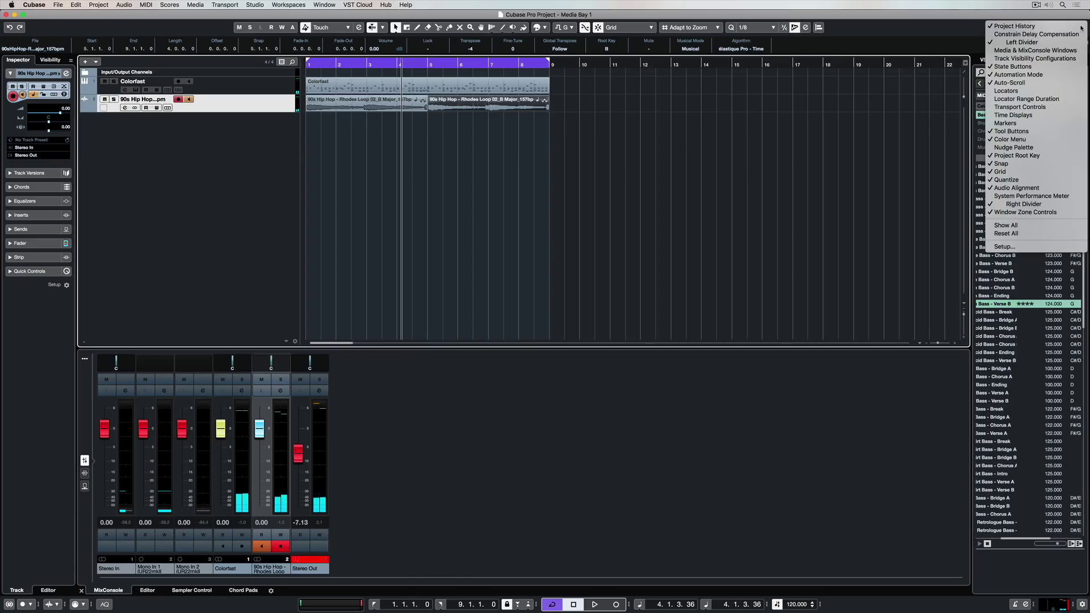
left_click(1004, 157)
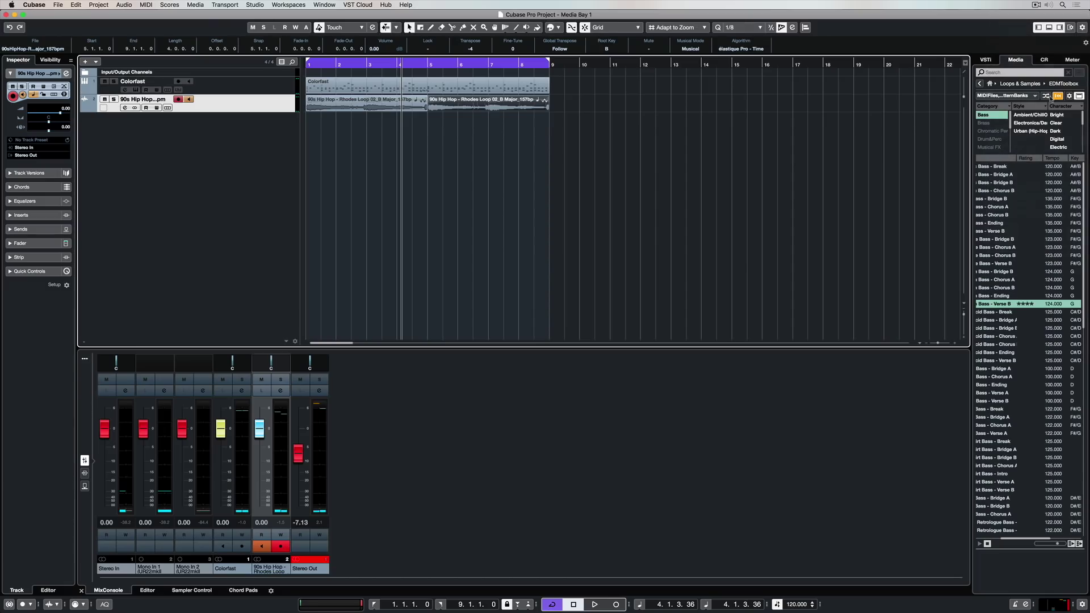
left_click(1082, 28)
left_click(728, 100)
Set the project root key to A and play the arrangement
left_click(570, 28)
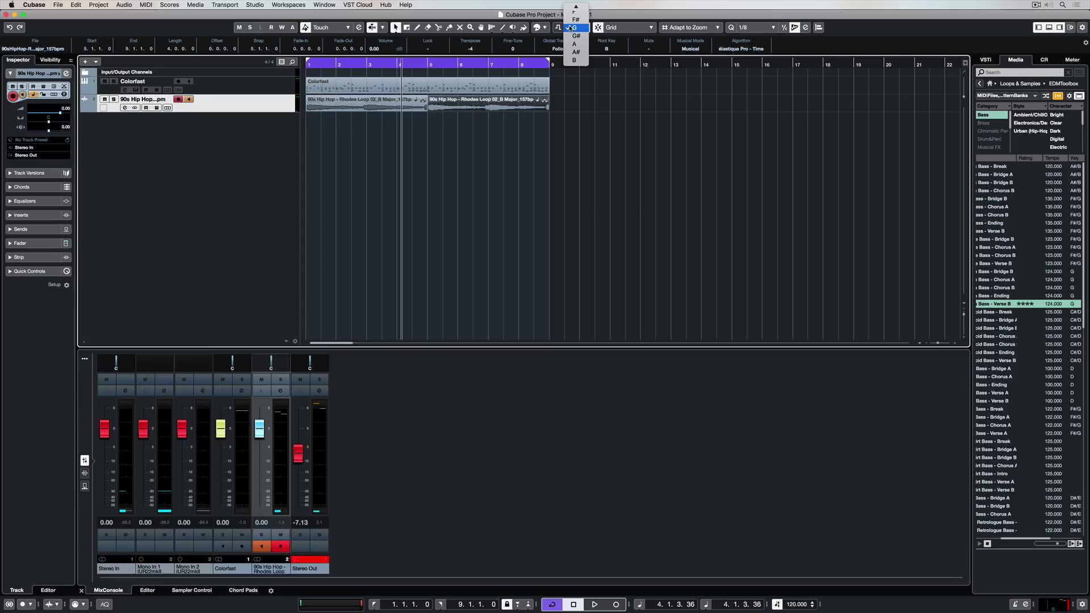
left_click(575, 44)
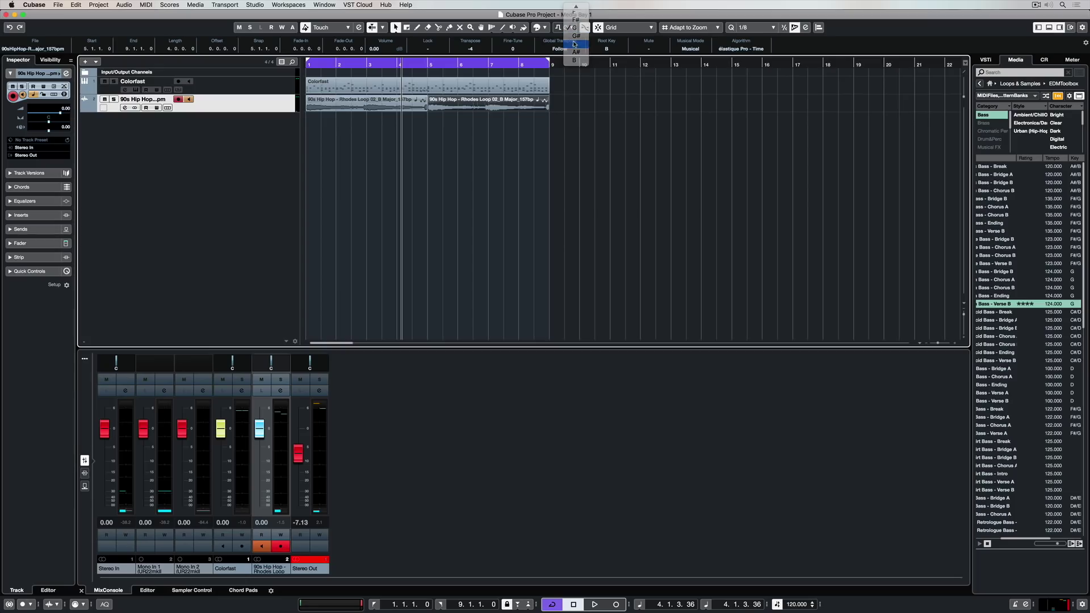
key("space")
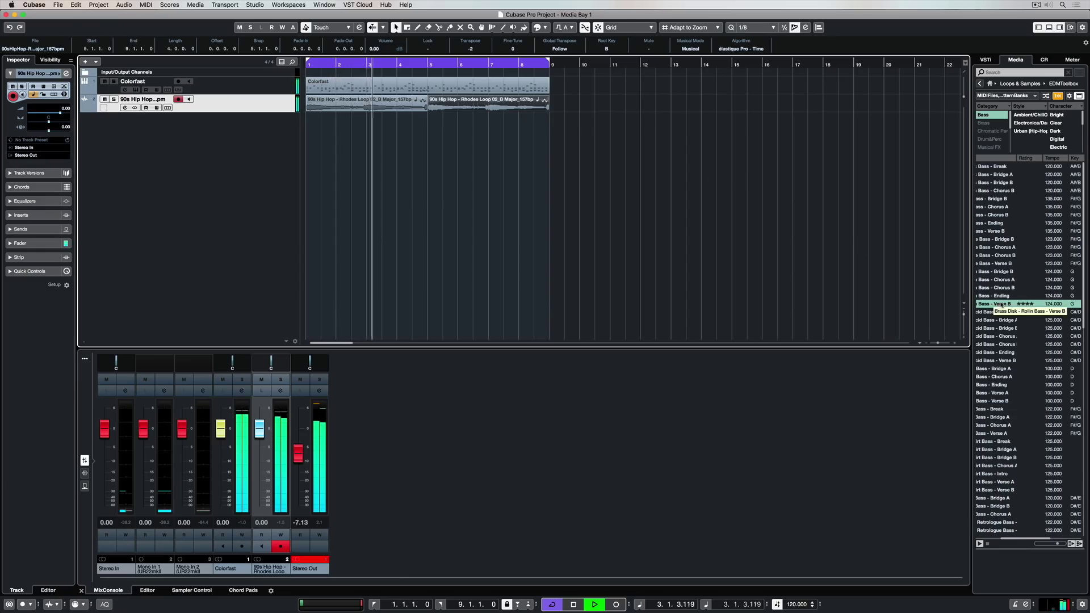
scroll(999, 305, "right", 5)
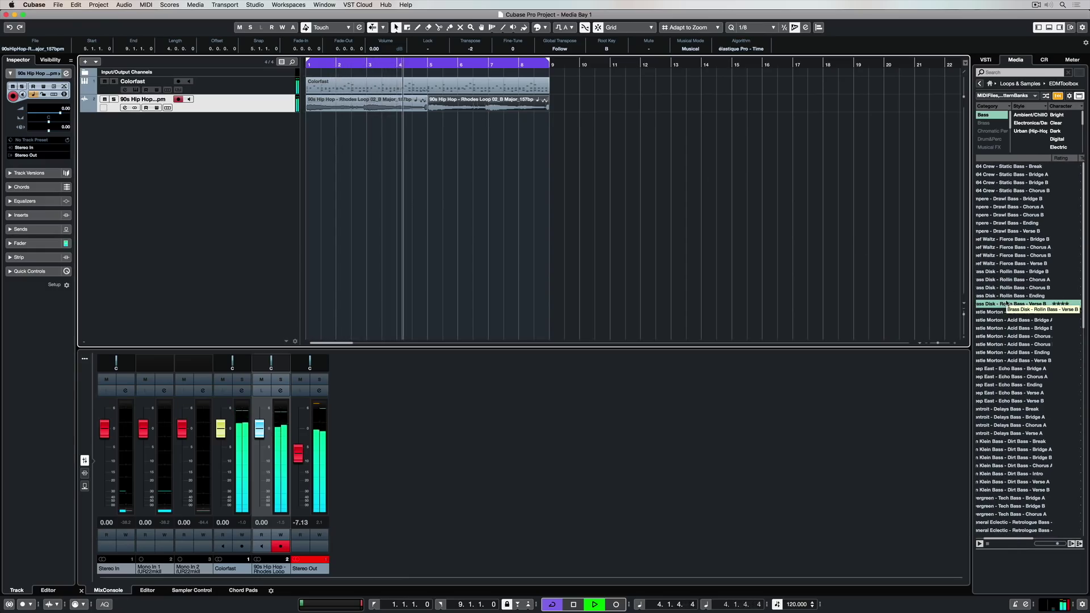
Mute the Rhodes track and add Rollin Bass - Verse B at bar 1, repeated to bar 9
key("space")
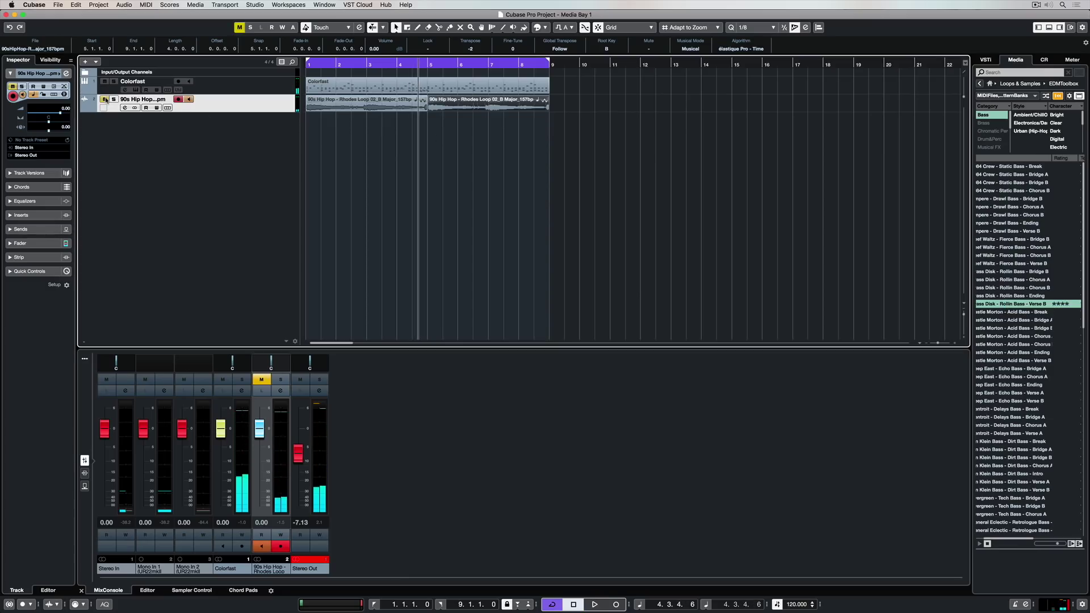
left_click_drag(1040, 304, 549, 128)
key("Home")
key("space")
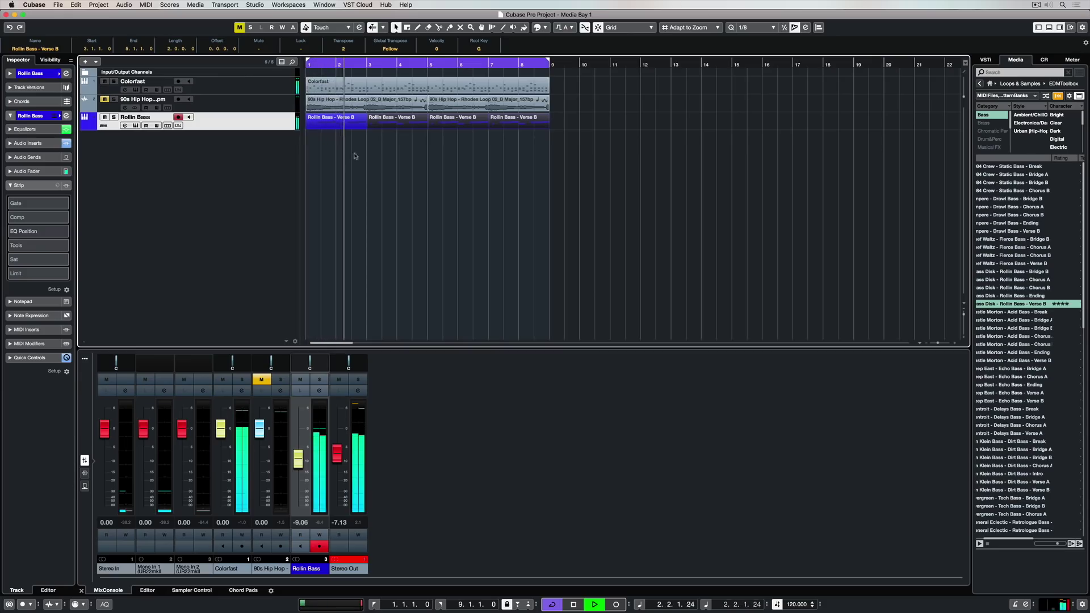
Change the project root key to G while playing back, then stop
left_click(570, 28)
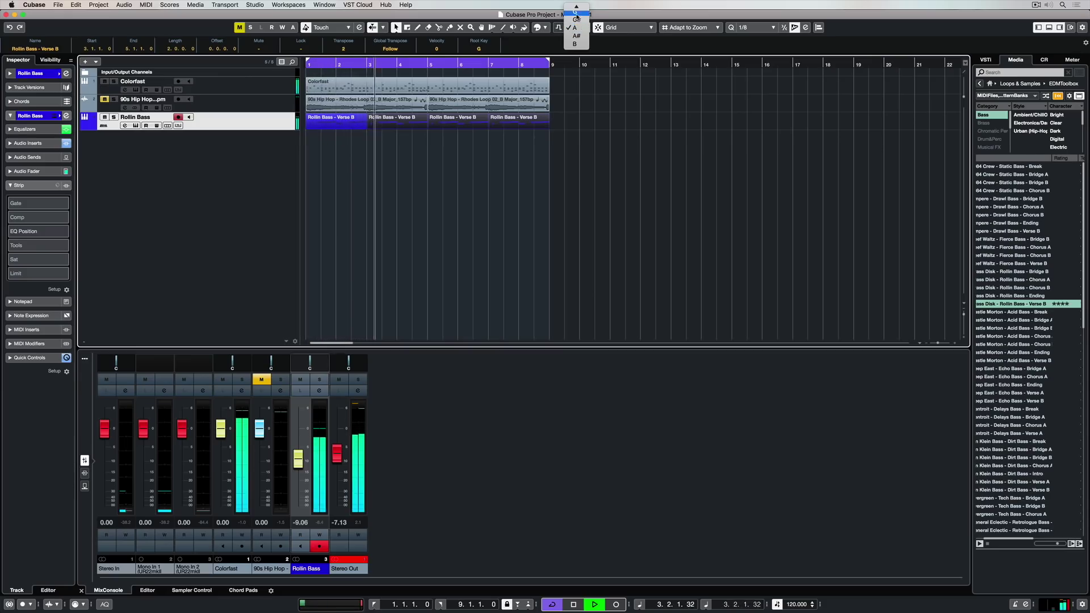
left_click(575, 12)
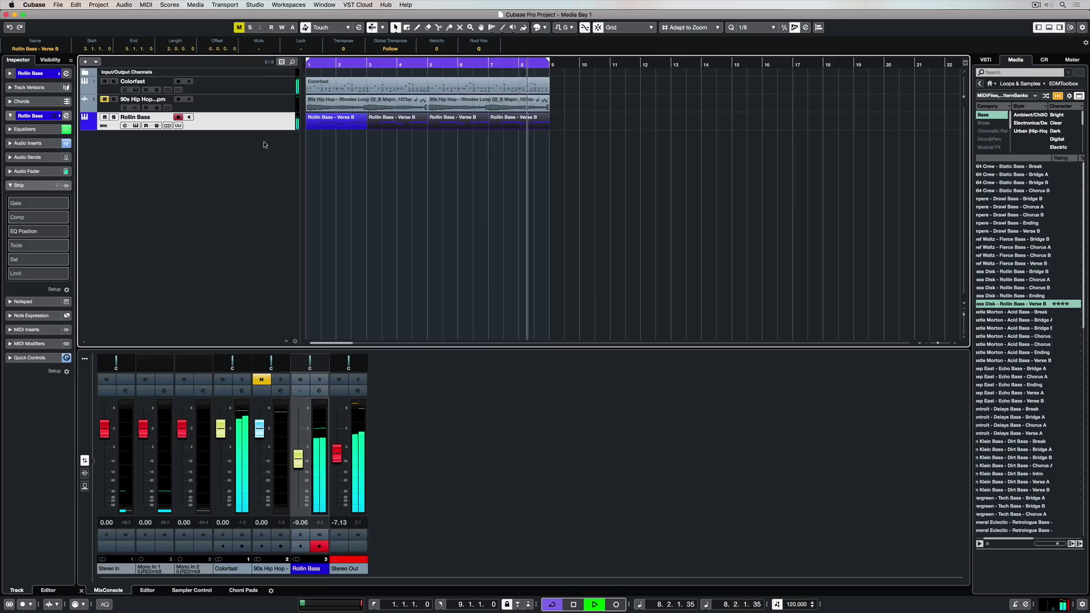
key("space")
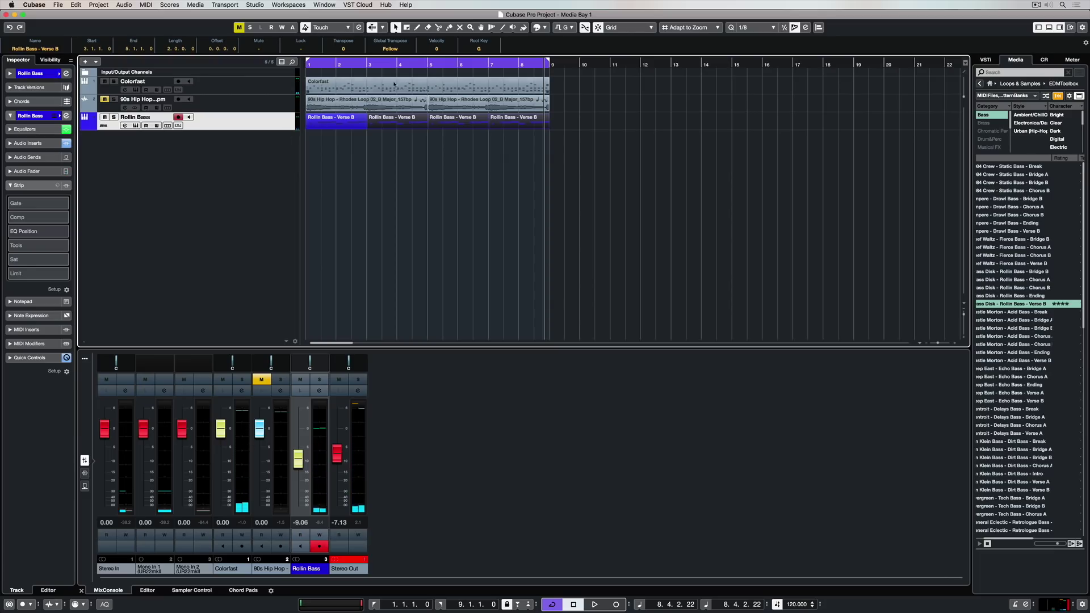
Filter the MediaBay loops to Synth Comp and audition Gentle Attack - Hyper Synth - Verse with the project
left_click(991, 139)
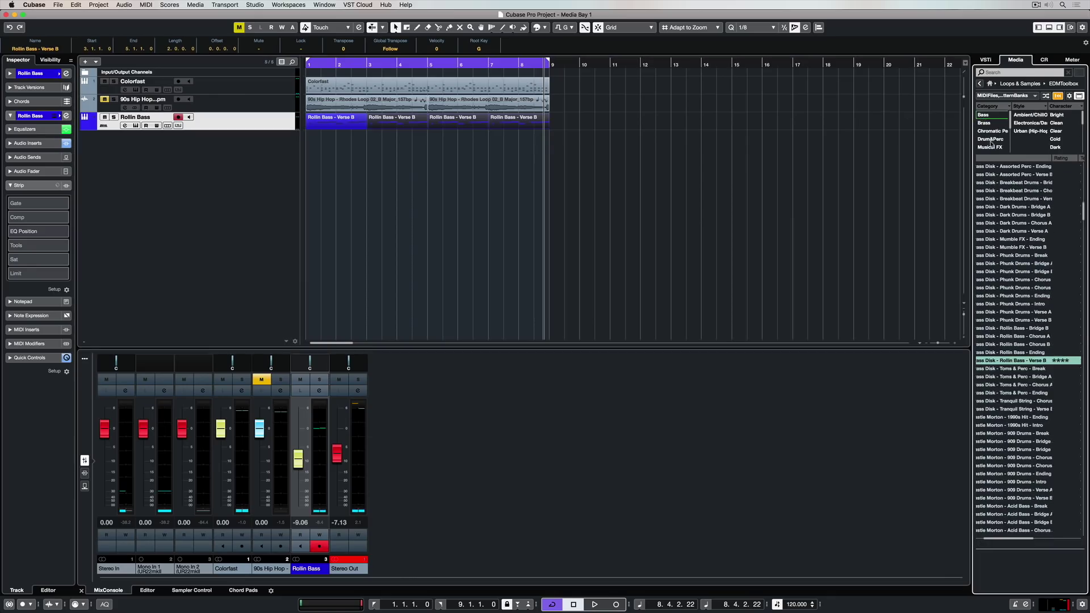
scroll(993, 142, "down", 3)
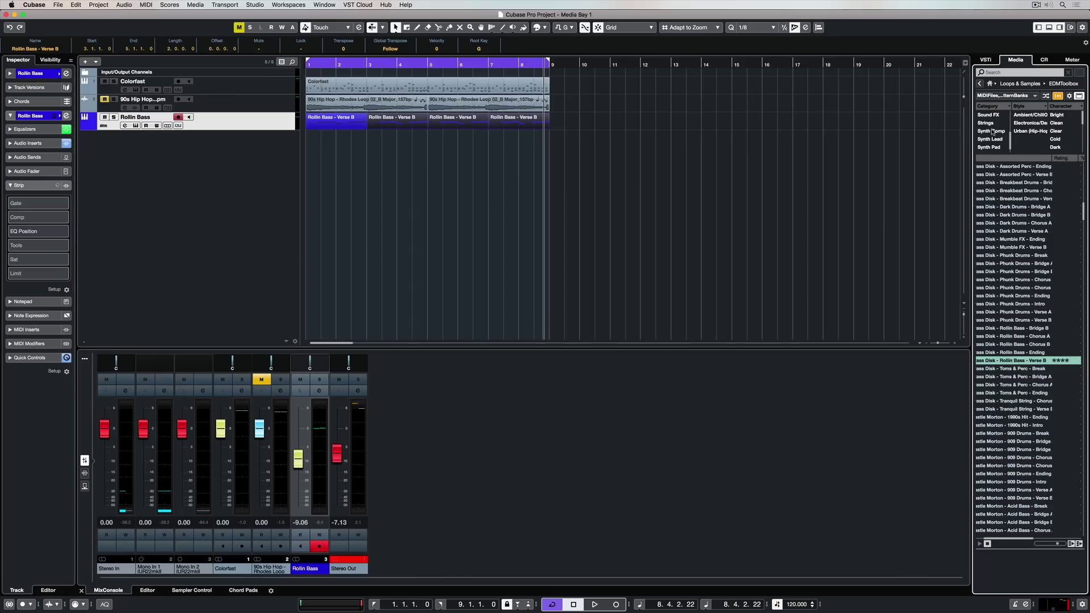
left_click(993, 131)
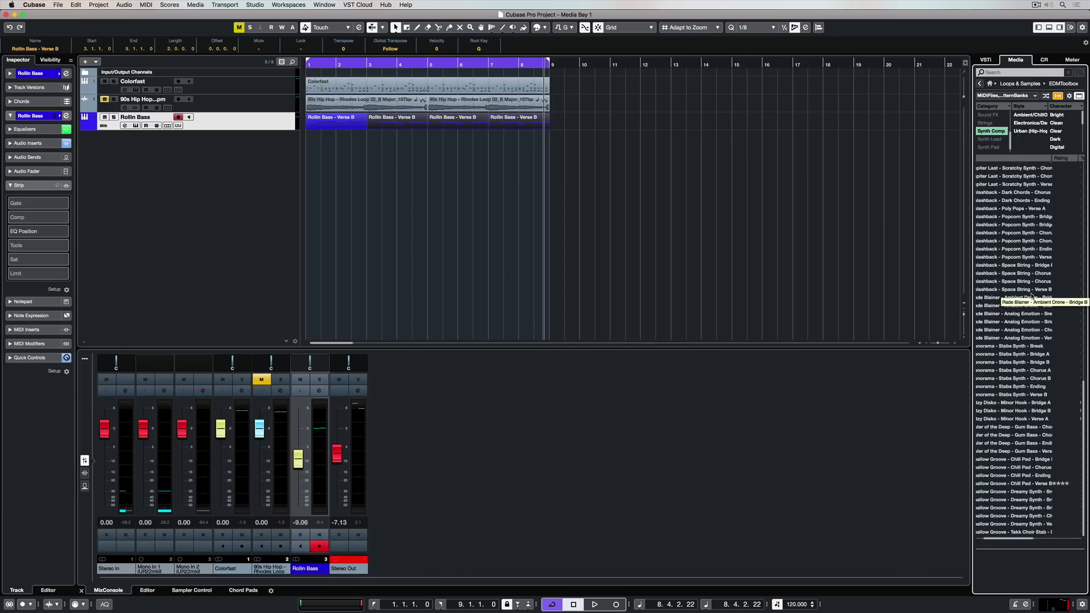
scroll(1033, 295, "left", 2)
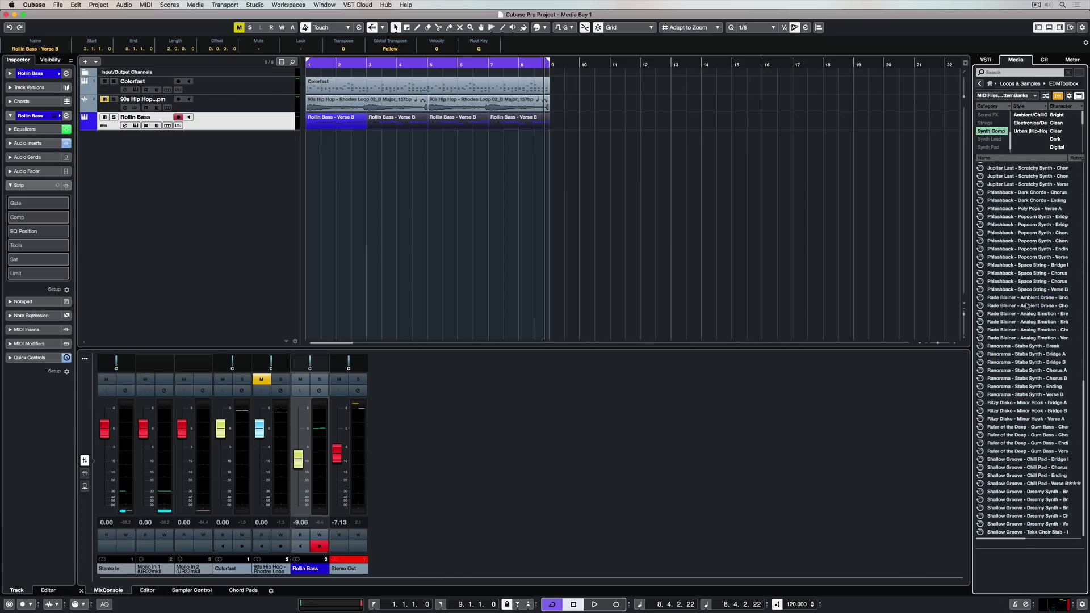
scroll(1029, 301, "up", 10)
scroll(1027, 307, "down", 14)
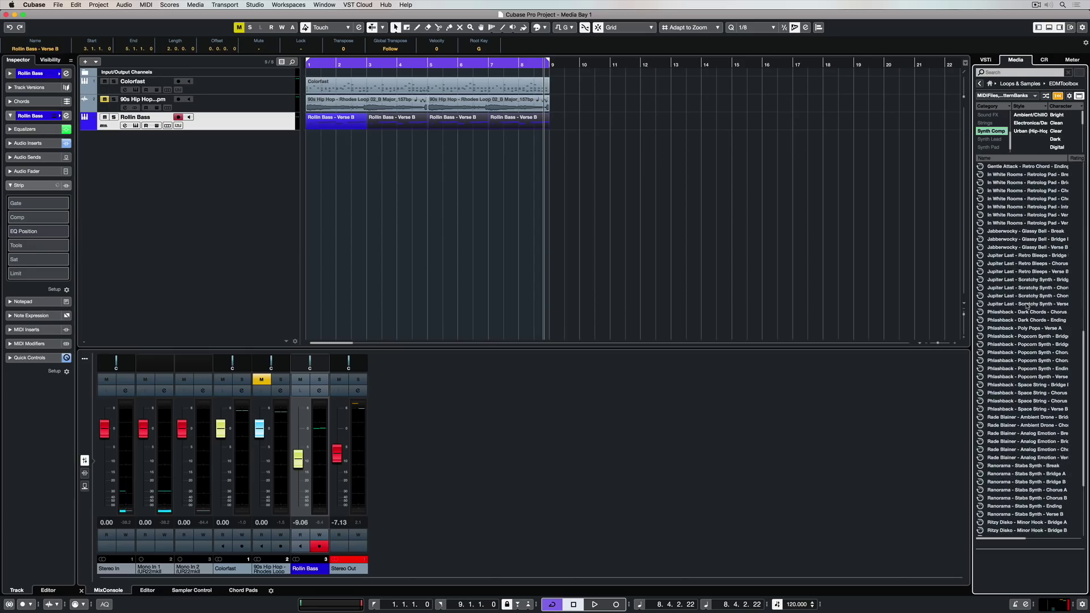
left_click(1006, 225)
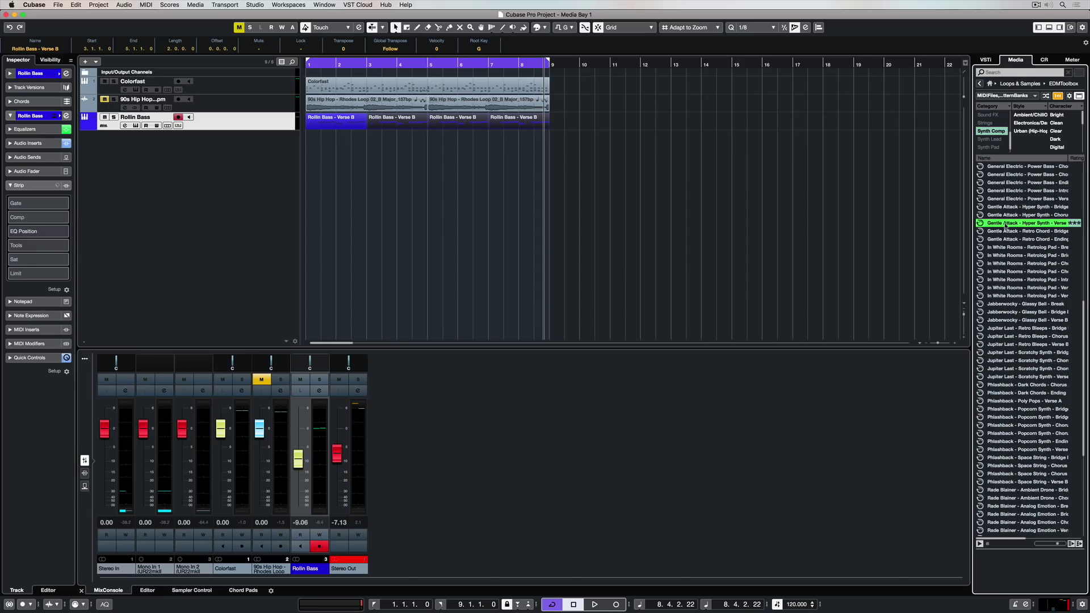
key("space")
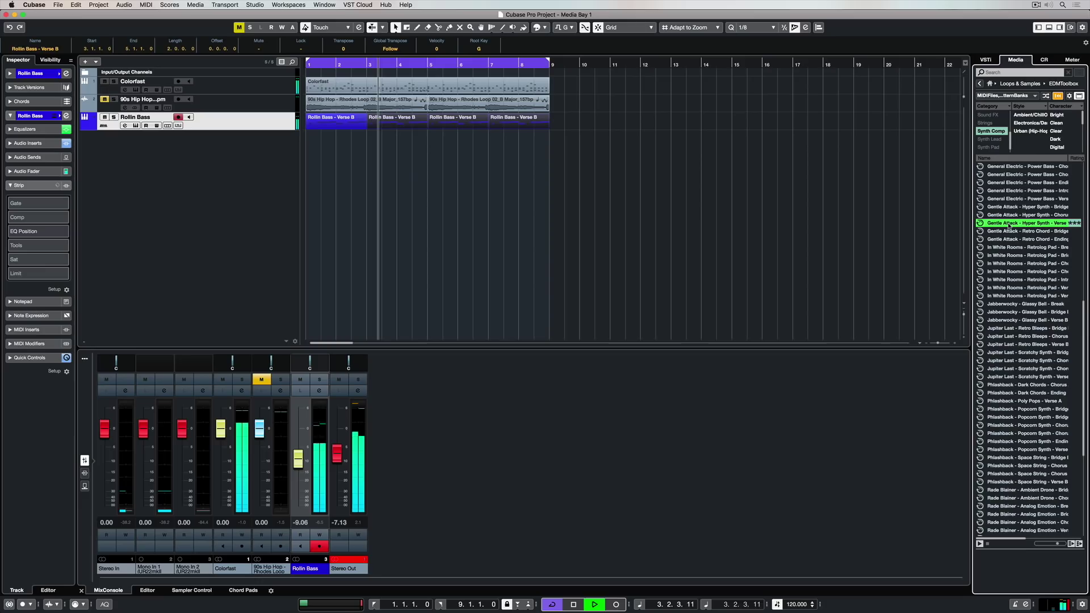
Drop the Hyper Synth Verse B loop at bar 1 as a new track and return Media Bay home
left_click_drag(1009, 226, 549, 145)
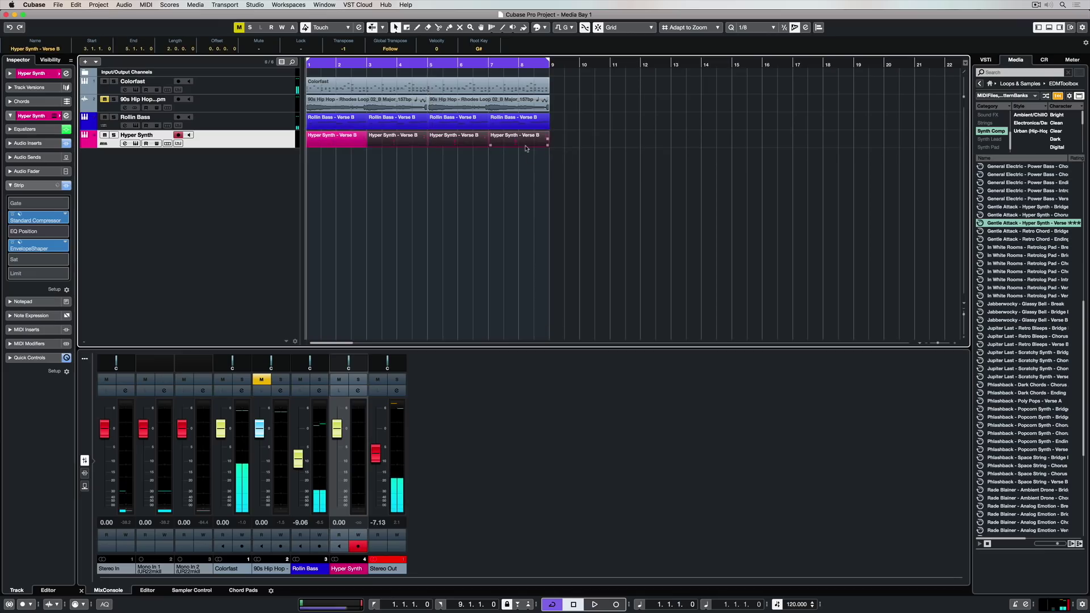
left_click(991, 83)
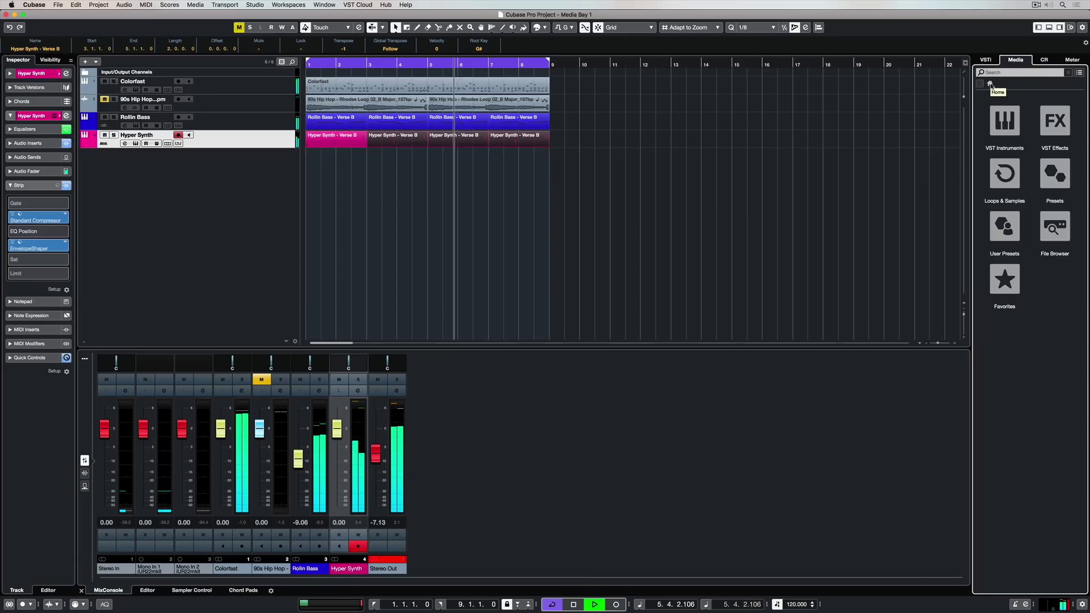
Stop playback and browse the computer's folders from the top in the File Browser
key("space")
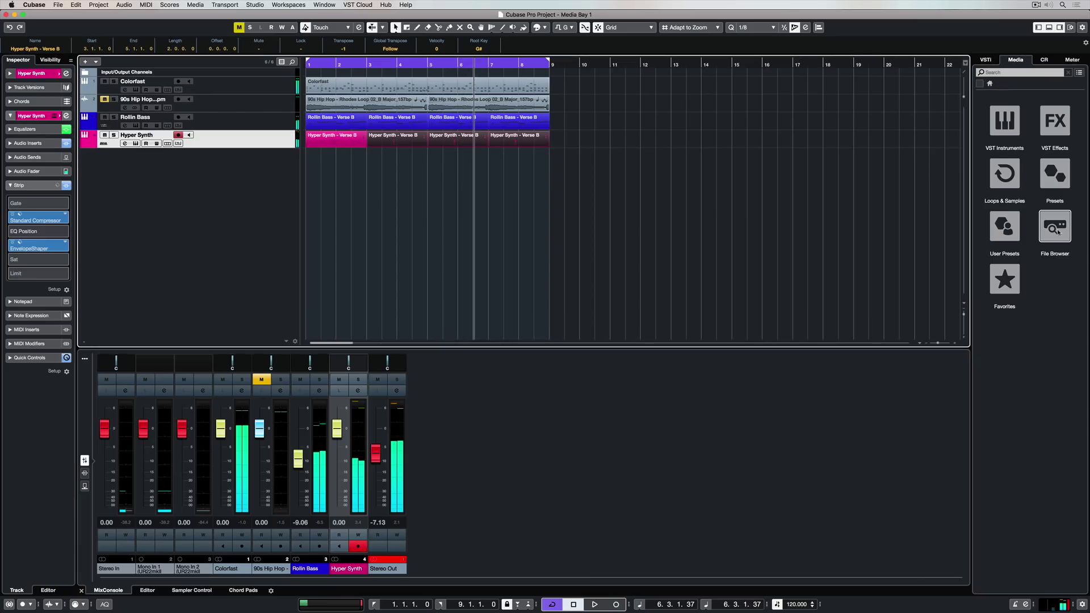
left_click(1055, 227)
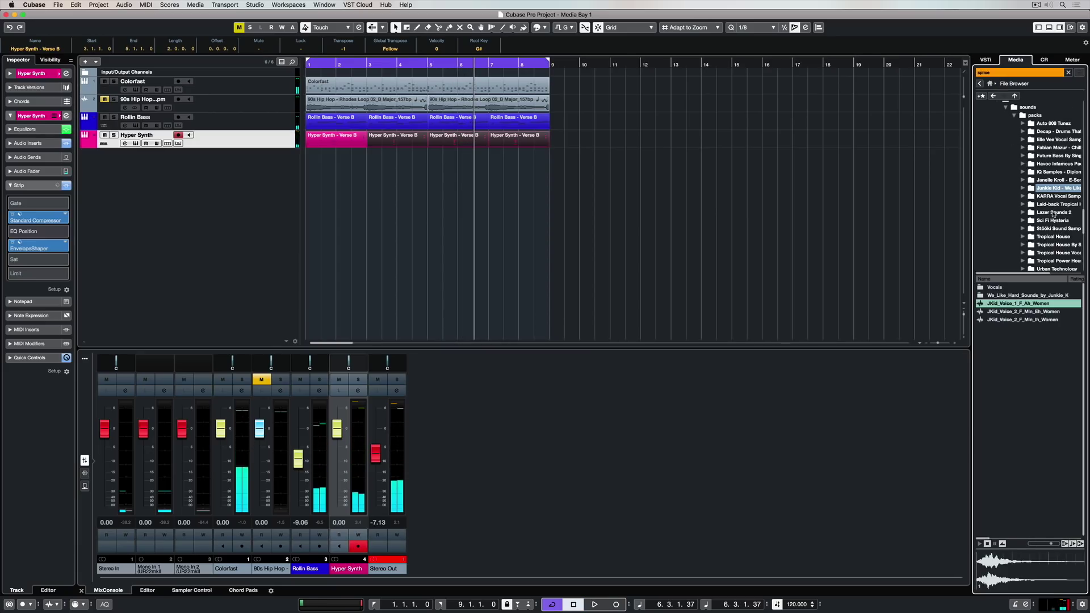
scroll(1013, 159, "up", 2)
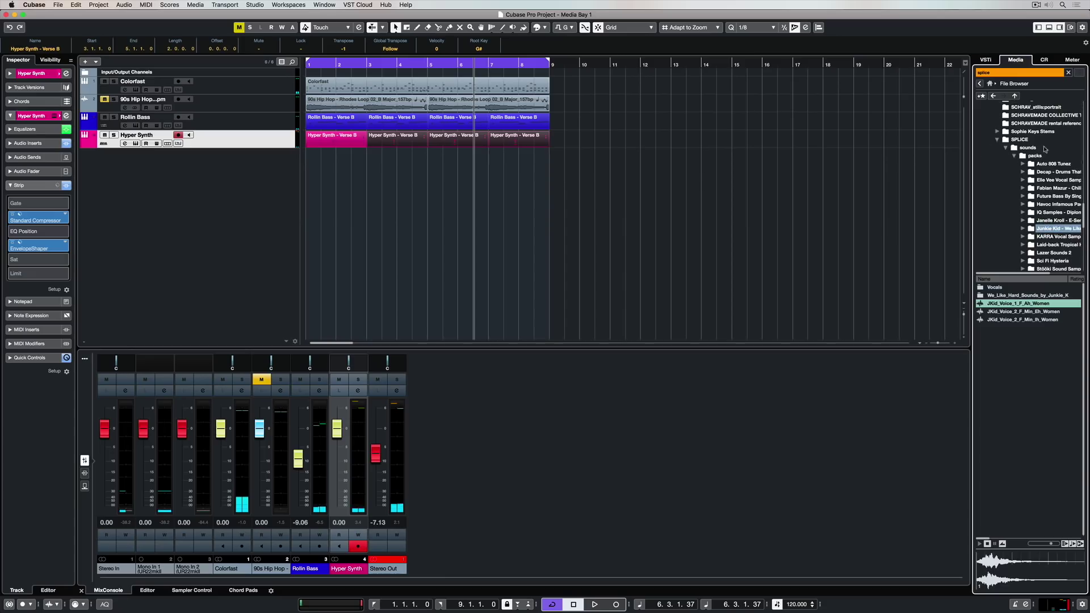
scroll(1052, 181, "down", 1)
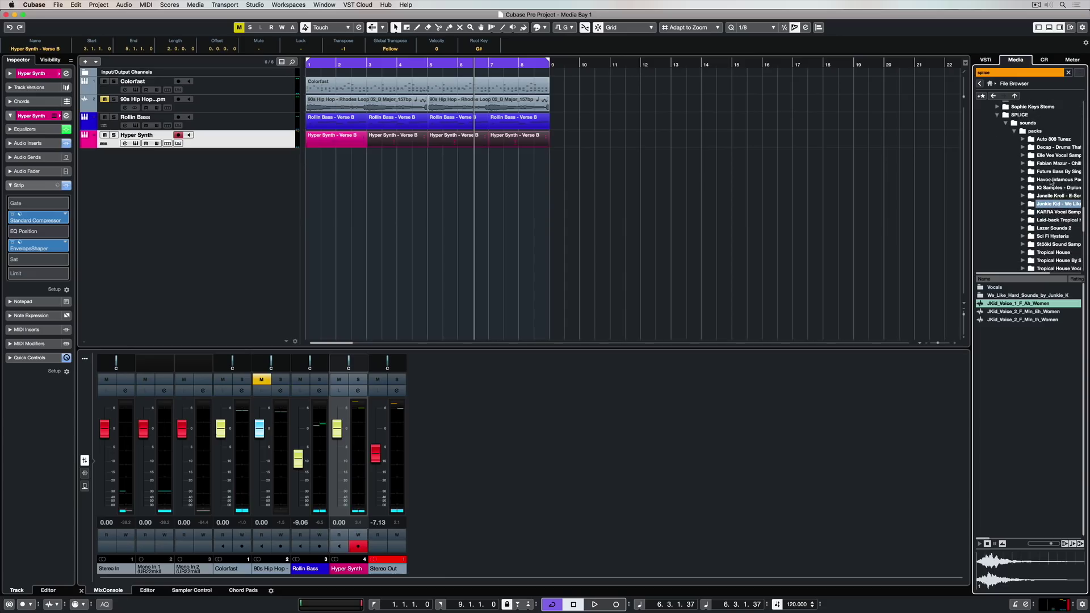
scroll(1056, 203, "down", 3)
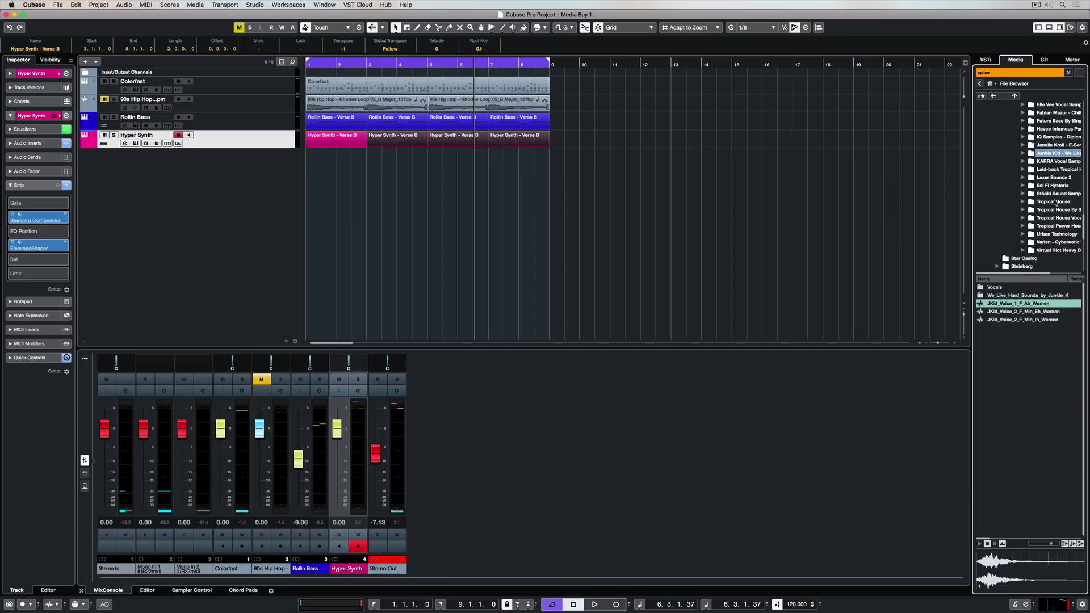
scroll(1055, 202, "right", 2)
scroll(1055, 203, "down", 10)
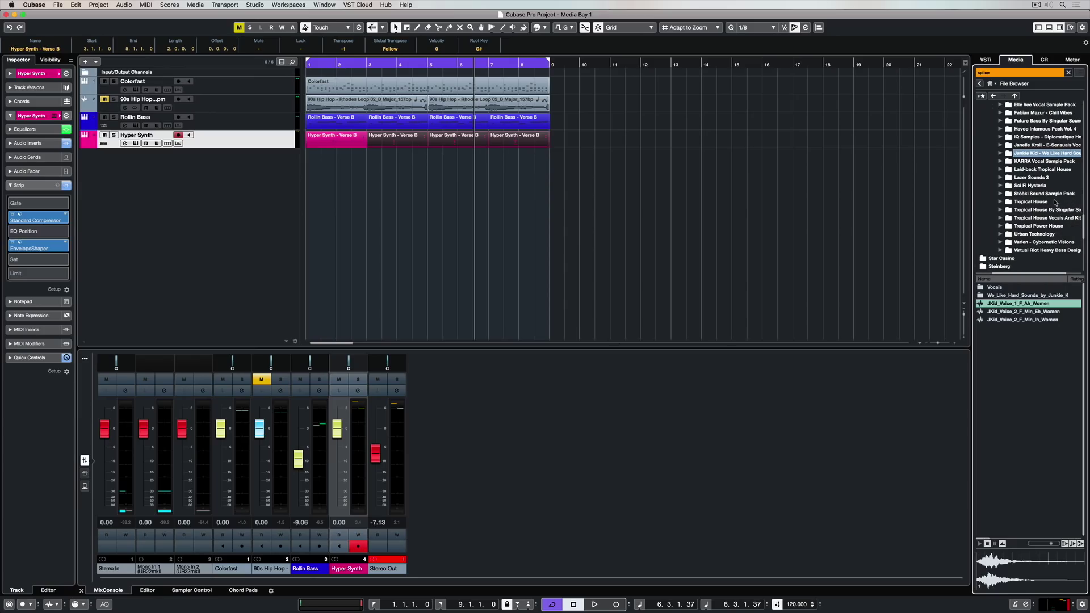
scroll(1055, 203, "up", 10)
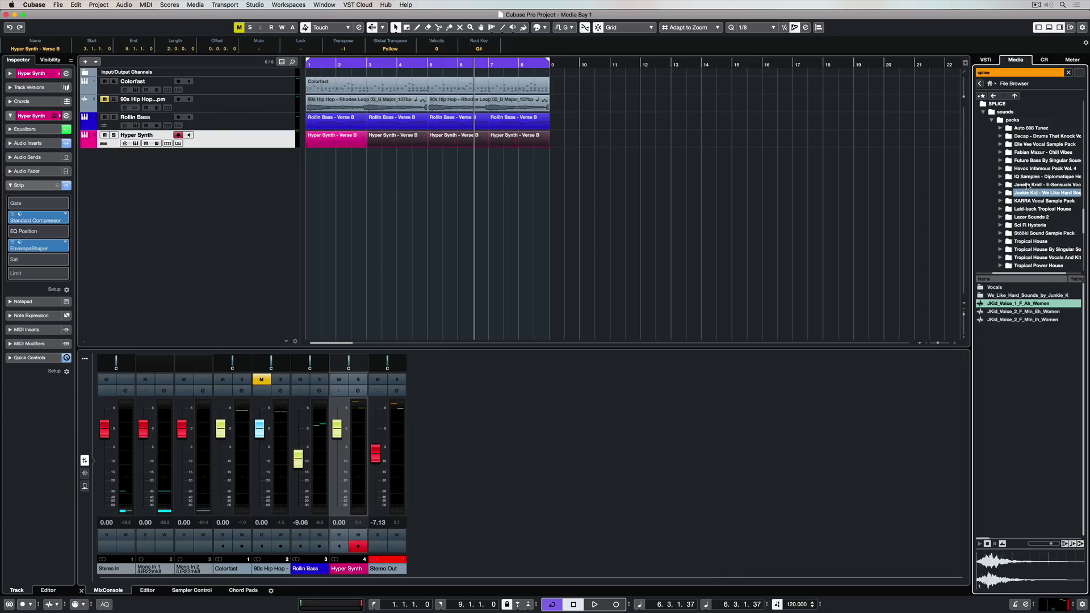
left_click(992, 96)
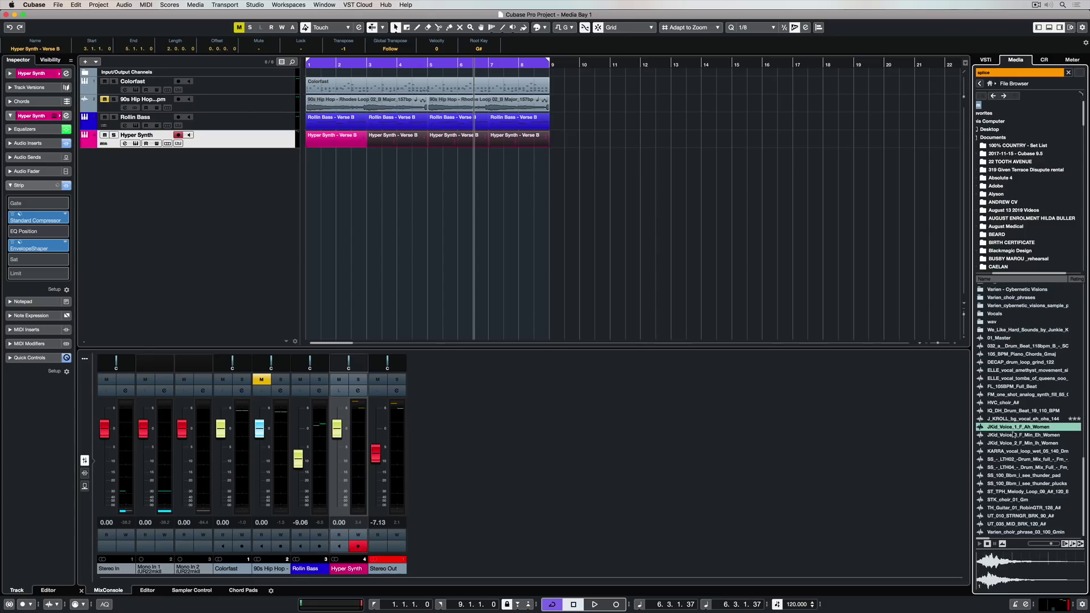
Audition J_KROLL_bg_vocal_eh_ohs_144 with the project from the start and drag it below Hyper Synth
left_click(1011, 421)
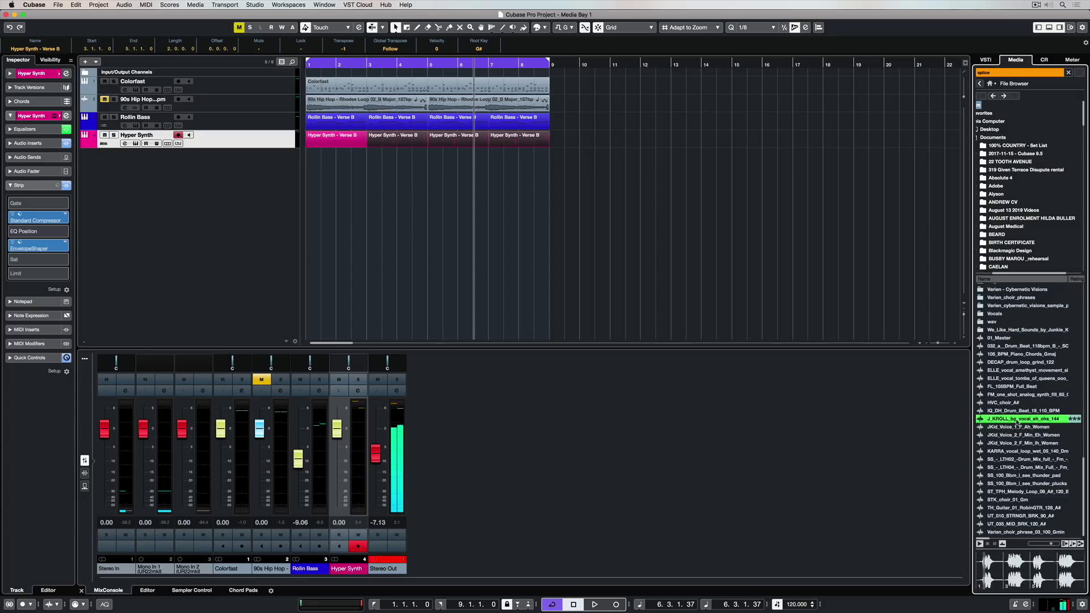
key("Home")
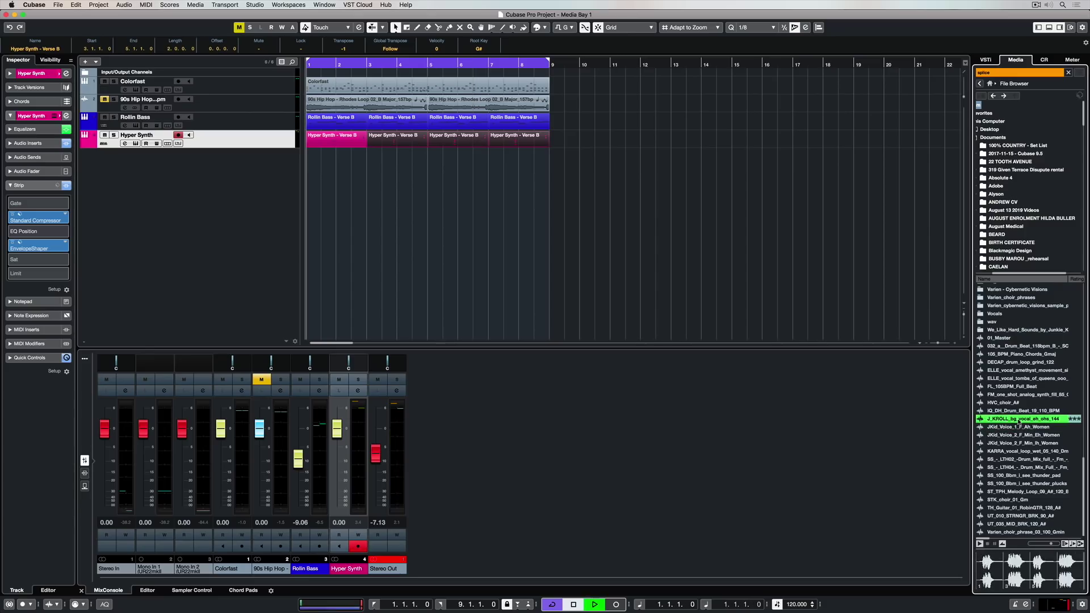
key("space")
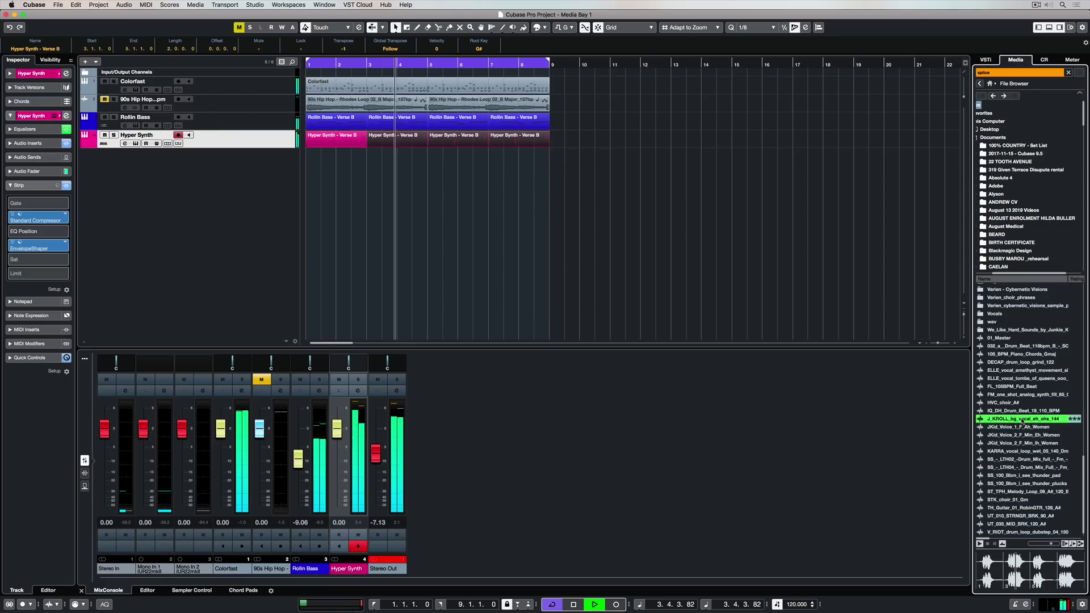
left_click_drag(1016, 420, 310, 158)
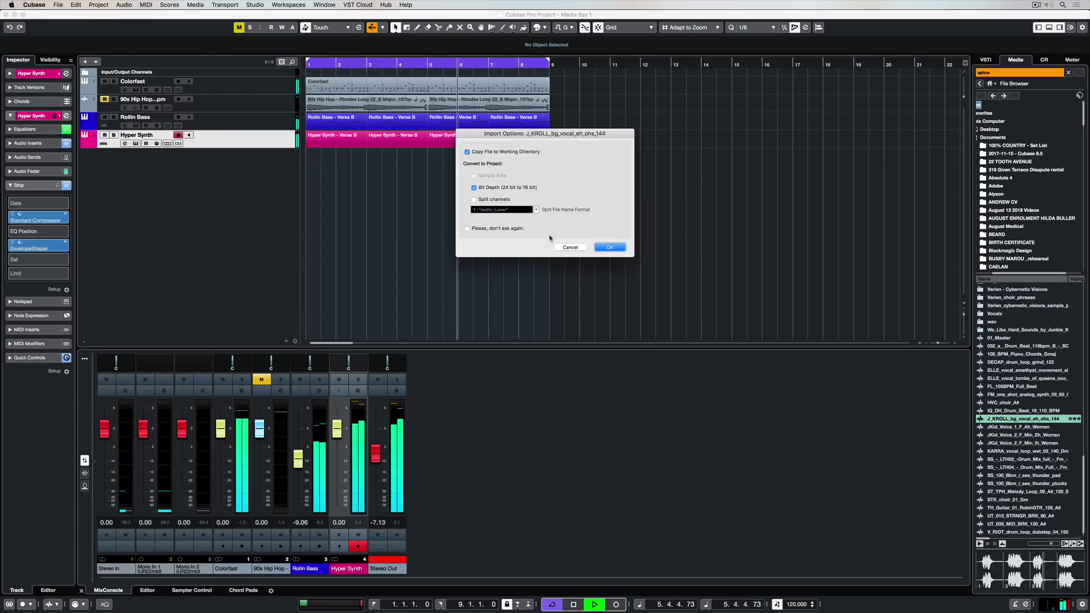
Confirm the vocal import, replay the project, preview the vocal and select 032_a_Drum_Beat_118bpm
left_click(617, 247)
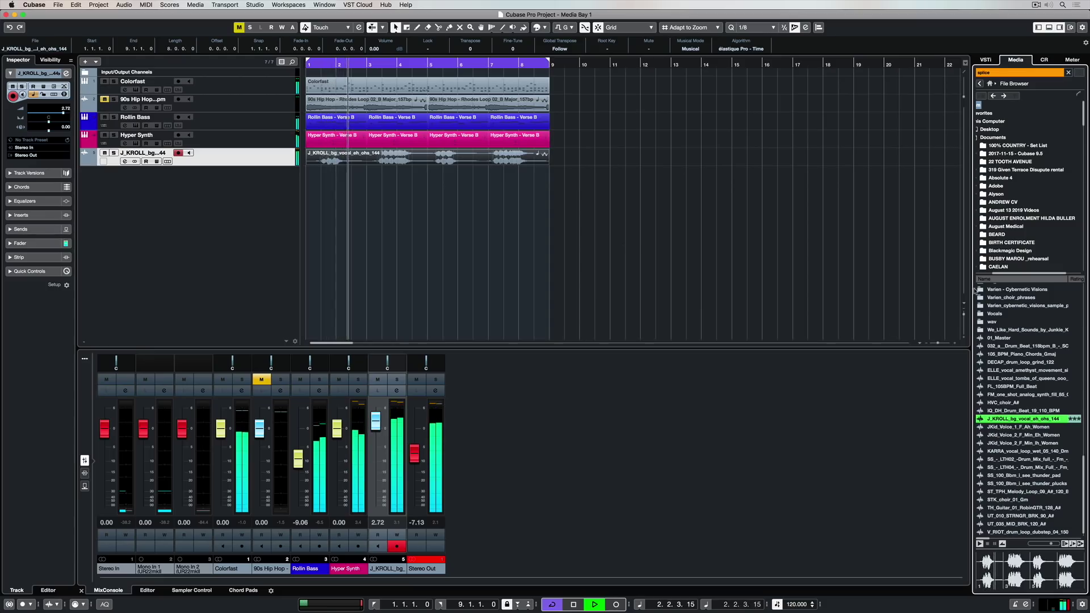
key("space")
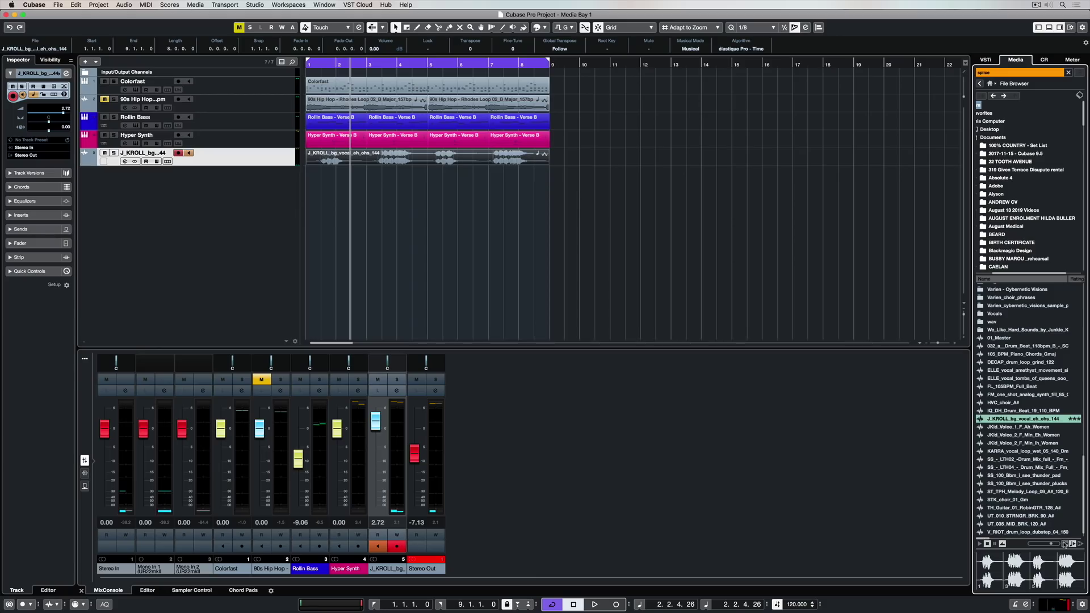
key("Home")
key("space")
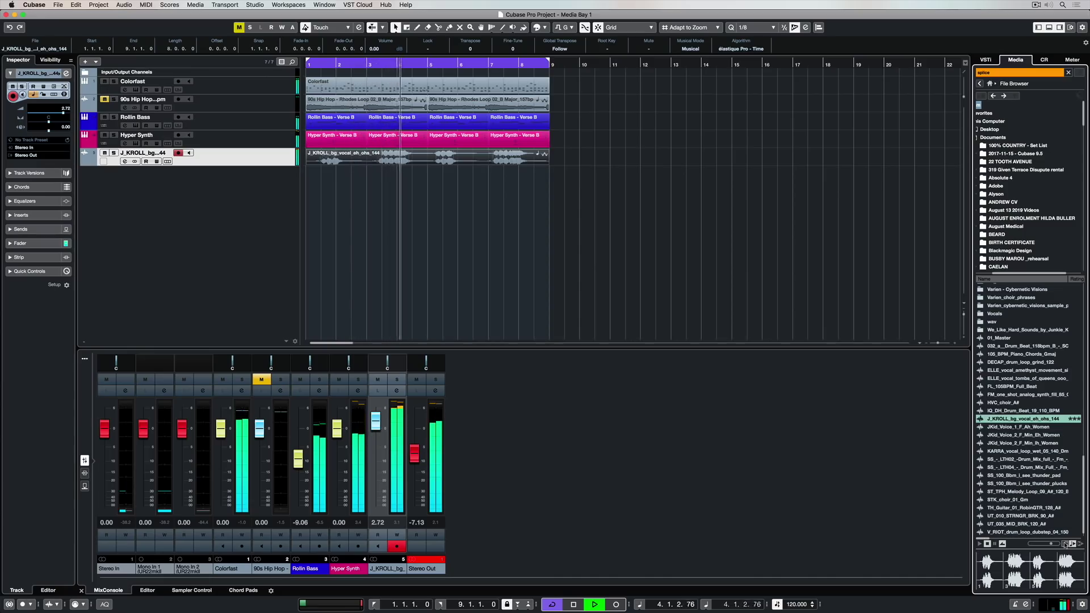
key("space")
left_click(1066, 544)
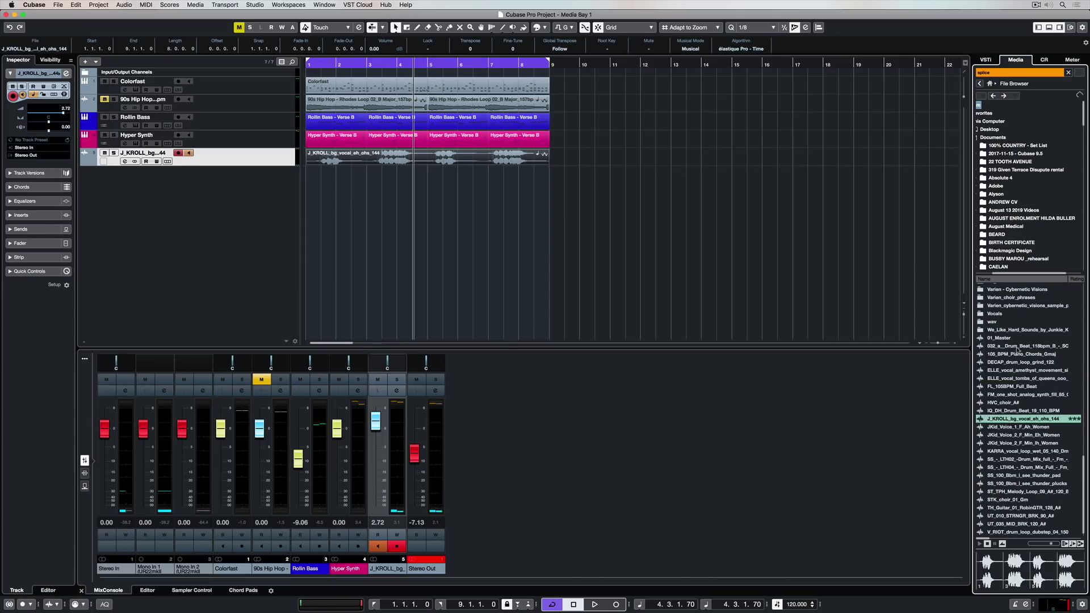
left_click(1016, 347)
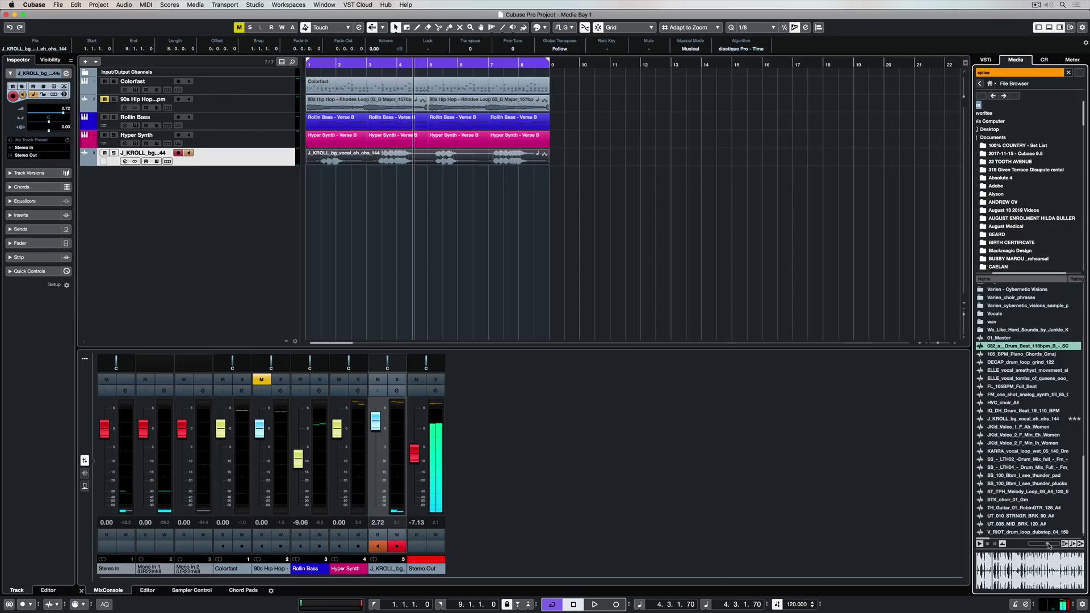
Import 032_a_Drum_Beat_118bpm as a new audio track below the vocal track, confirming Import Options
key("space")
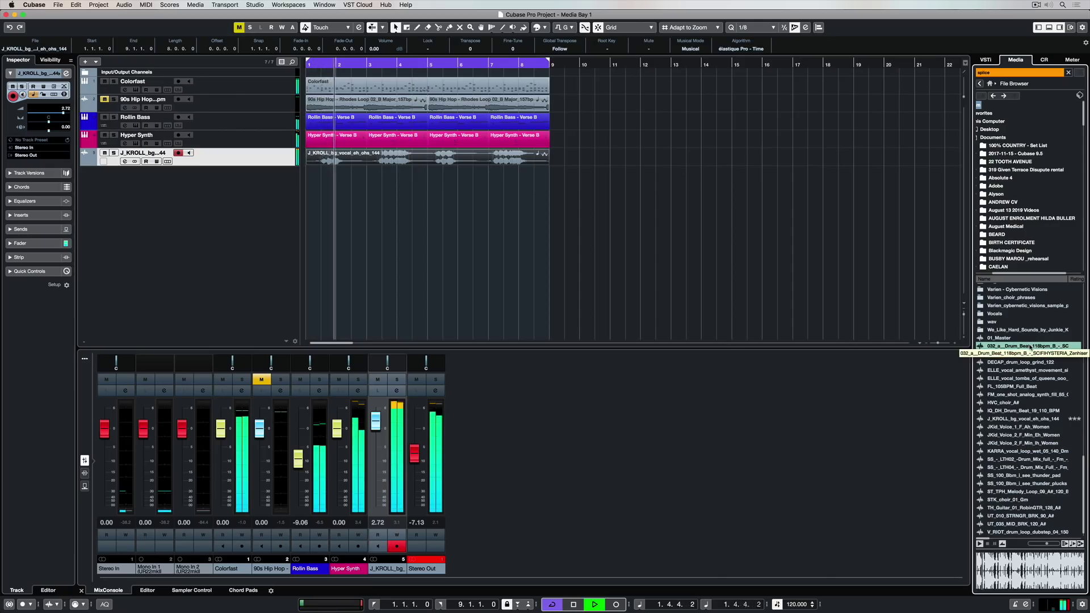
left_click_drag(1014, 347, 329, 171)
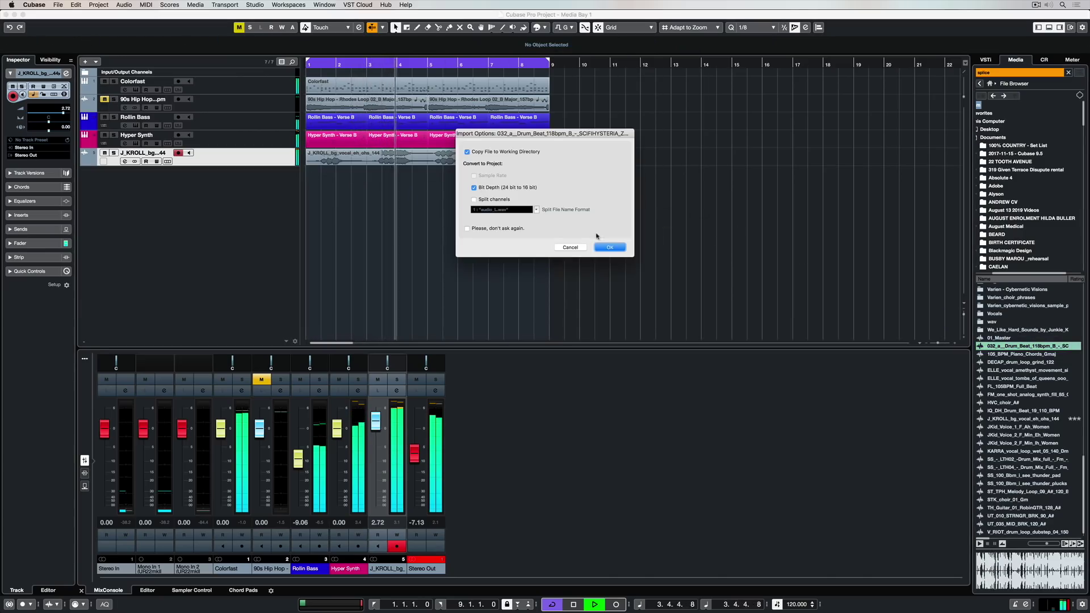
left_click(609, 247)
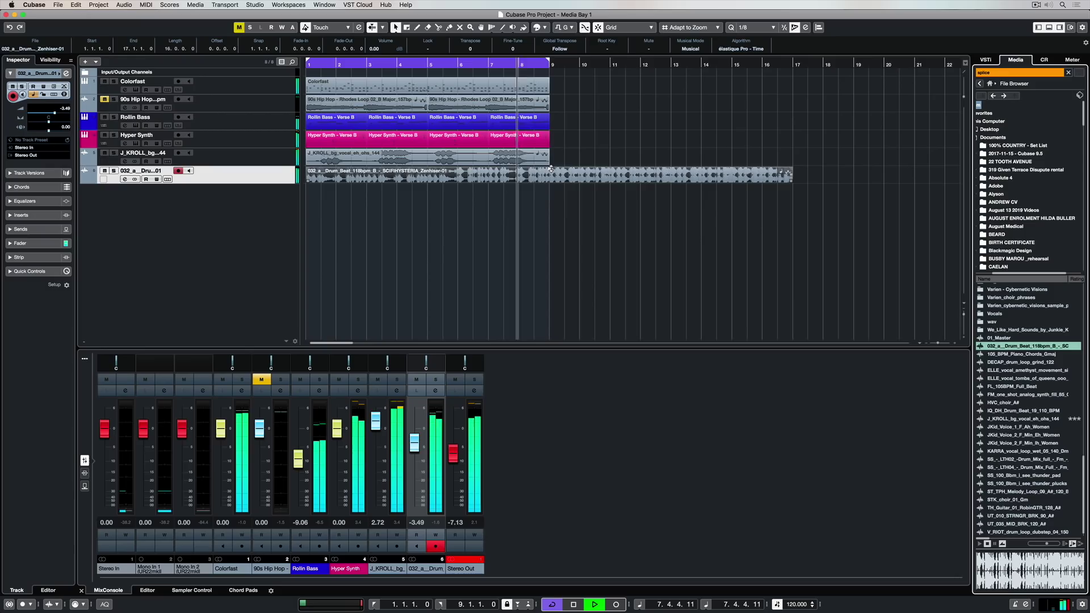
Lower the drum event's volume slightly and the vocal event's volume to -1.54 dB
left_click_drag(552, 171, 550, 172)
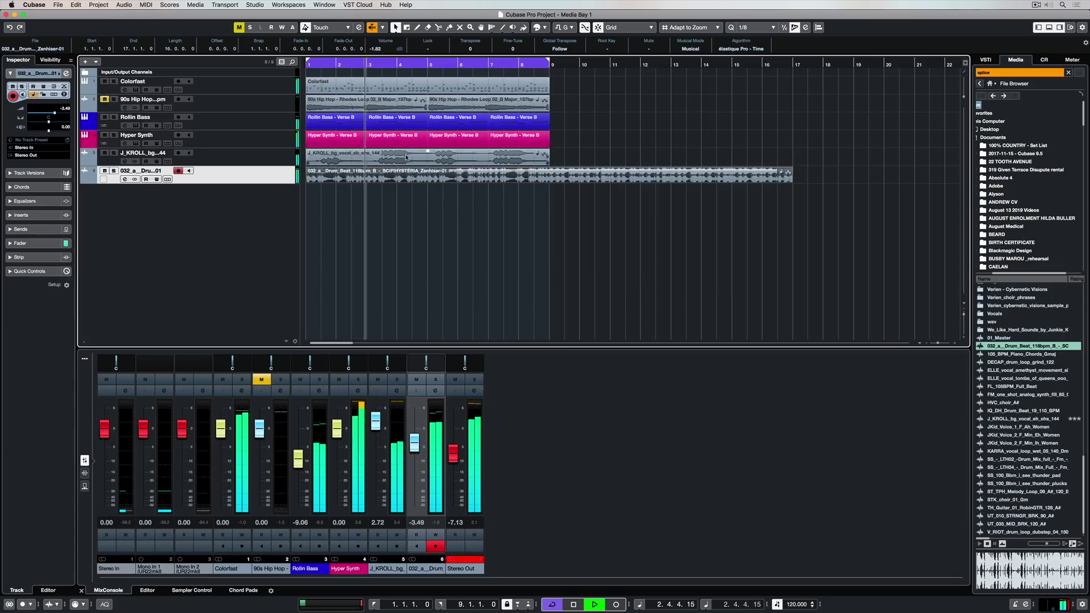
left_click(427, 151)
left_click_drag(427, 150, 427, 154)
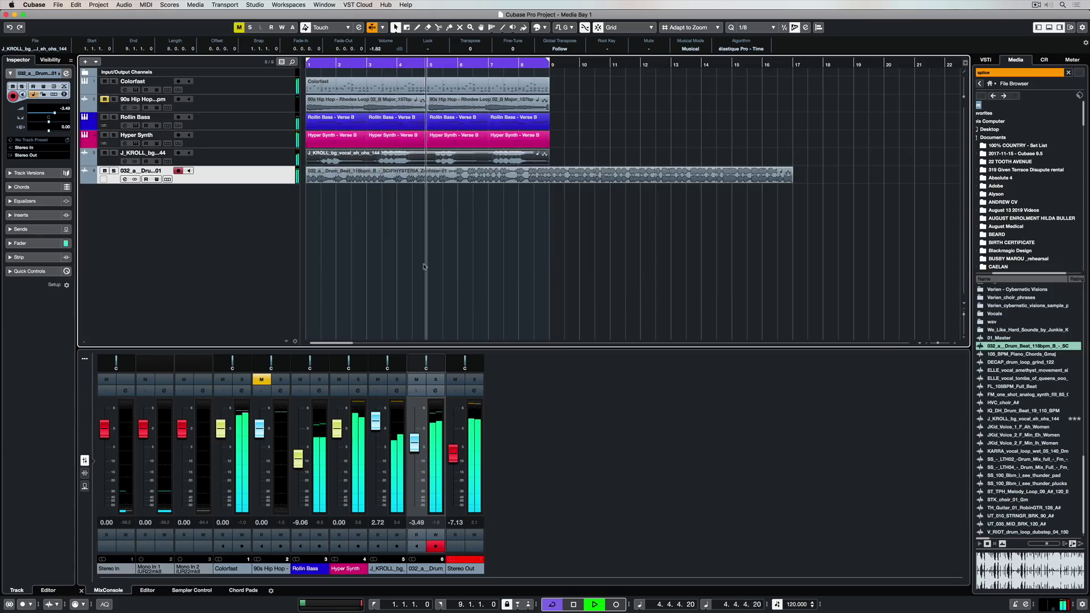
Trim the drum beat event to end at bar 9 and stop playback
left_click(468, 562)
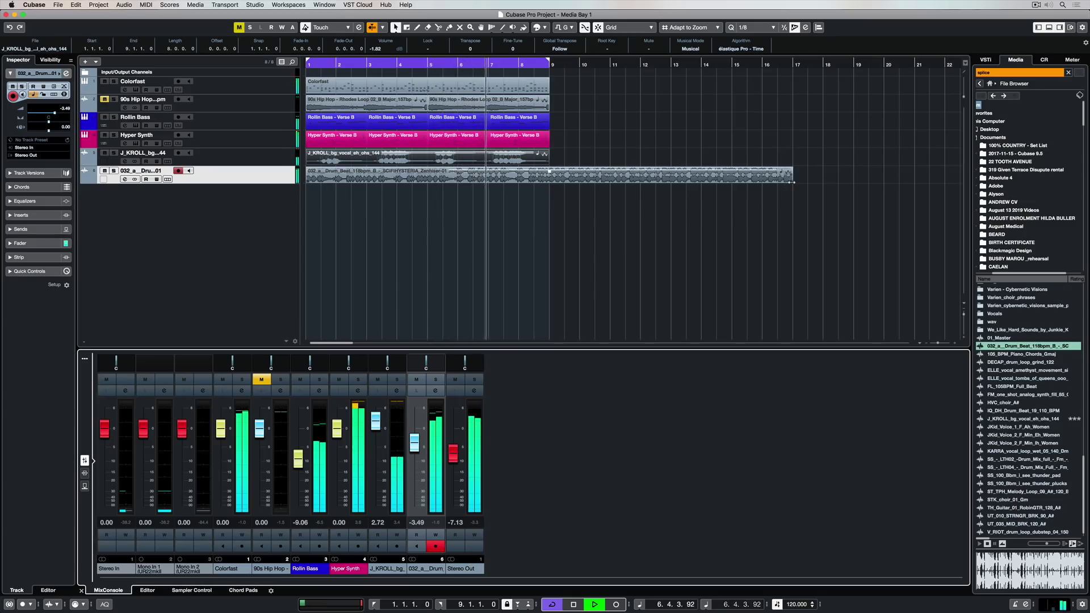
left_click_drag(790, 177, 542, 173)
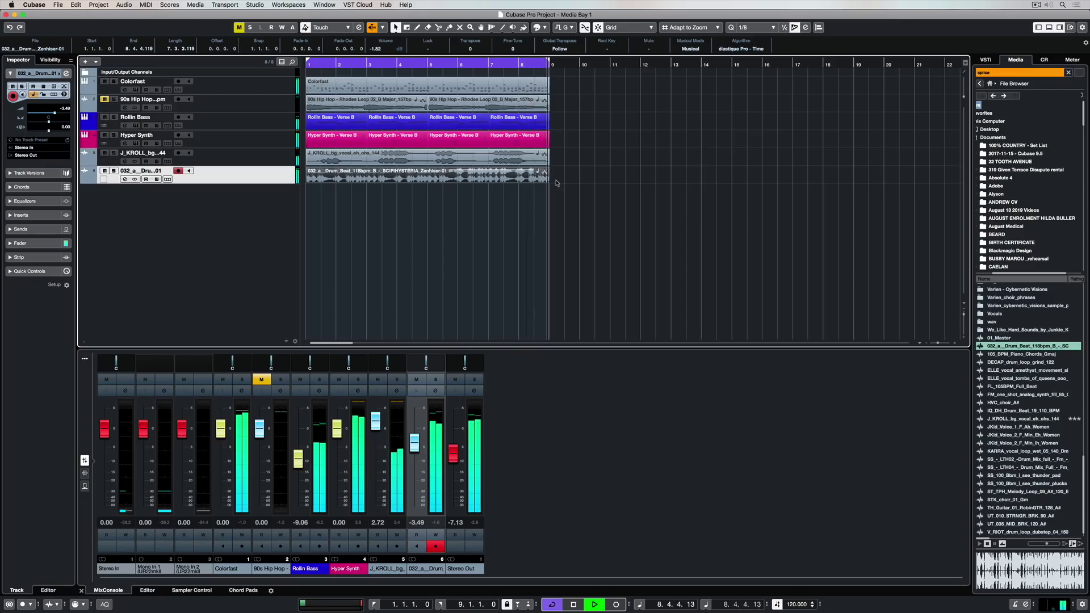
key("space")
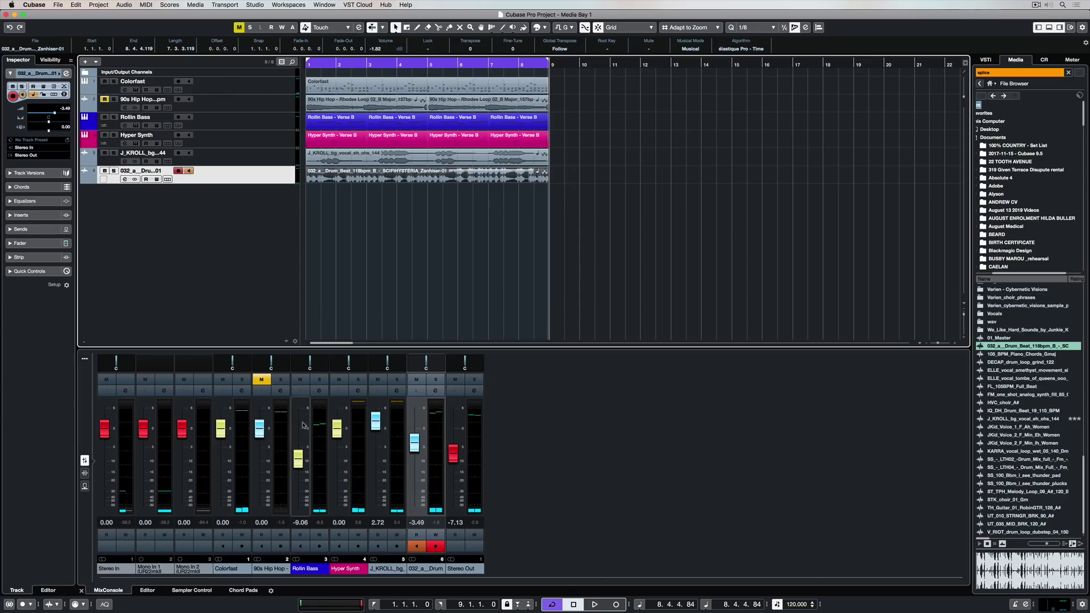
Open Sampler Control and browse the Hip Hop Vault showing only Audio Files
left_click(191, 590)
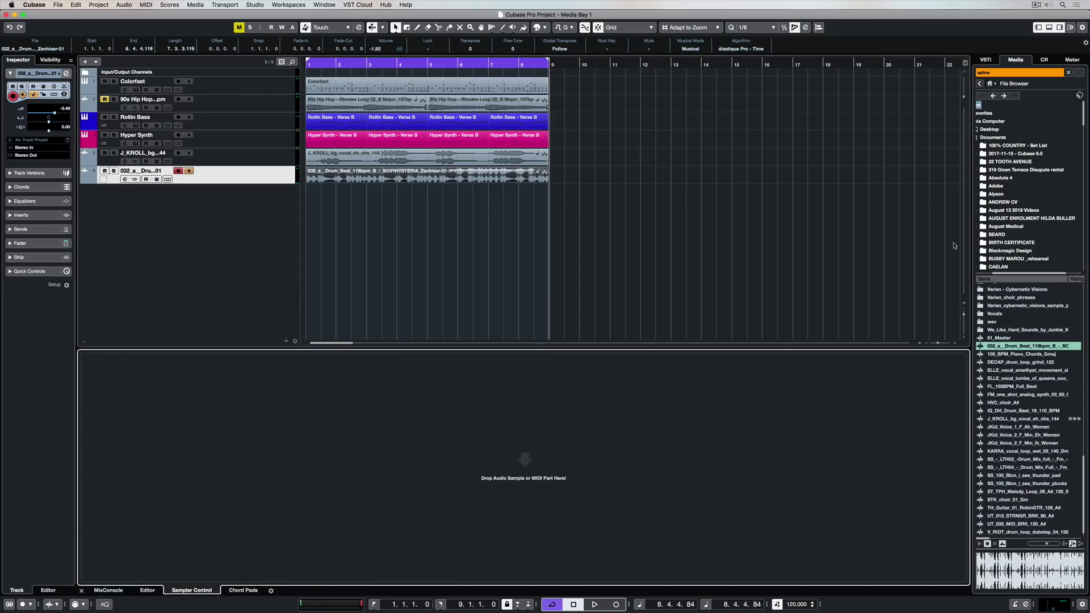
left_click(991, 84)
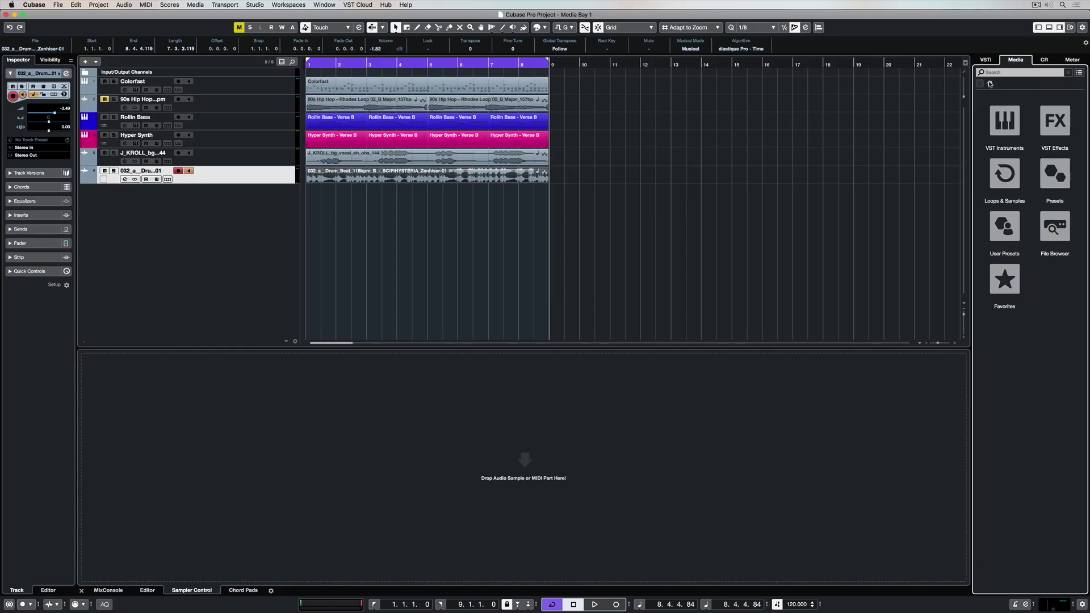
left_click(1005, 173)
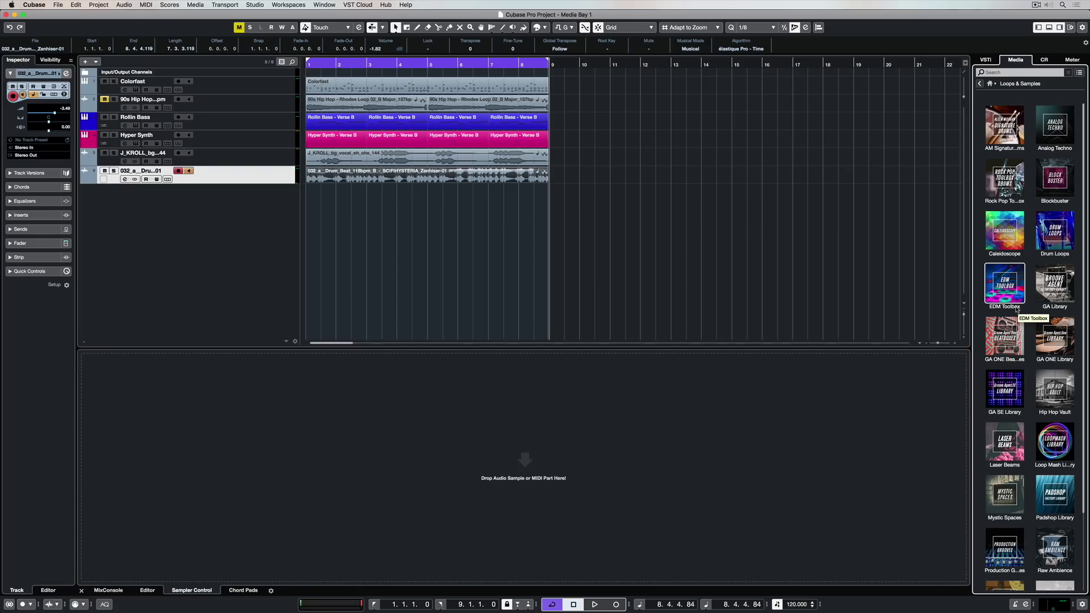
left_click(1049, 383)
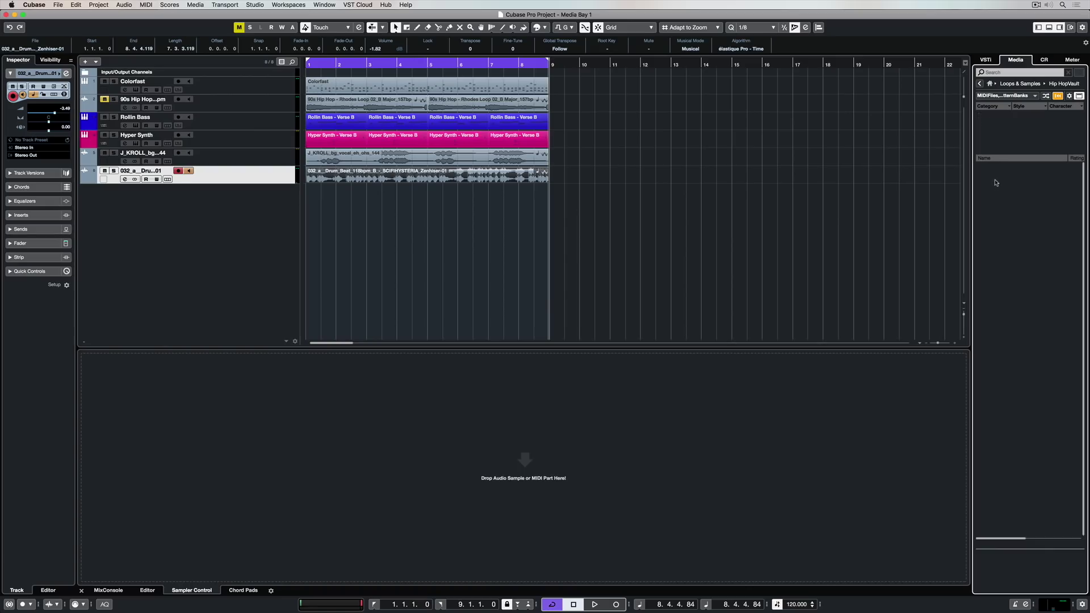
left_click(996, 98)
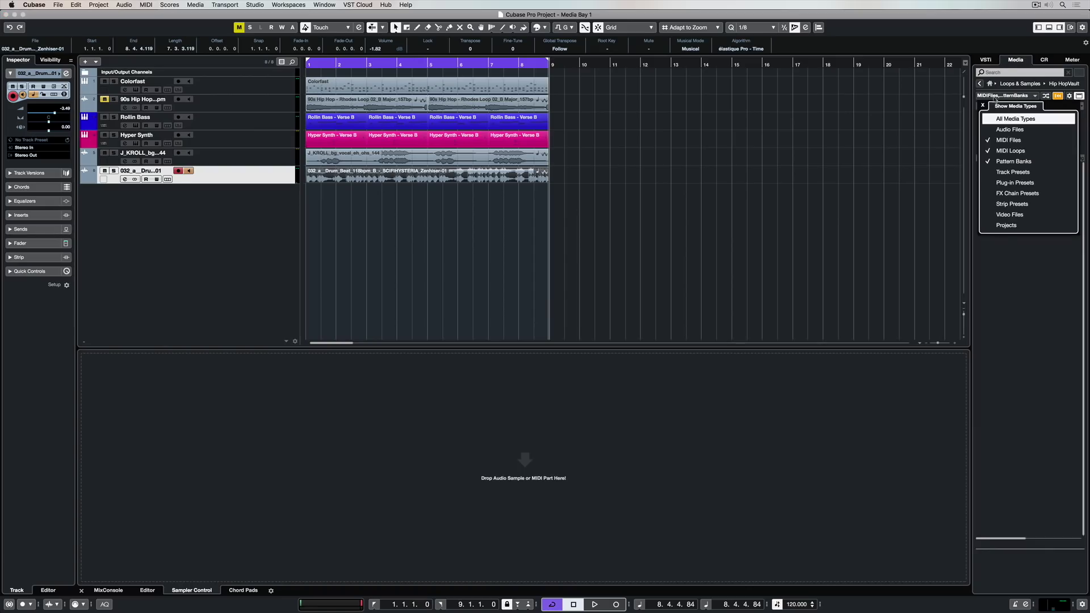
left_click(988, 140)
left_click(988, 151)
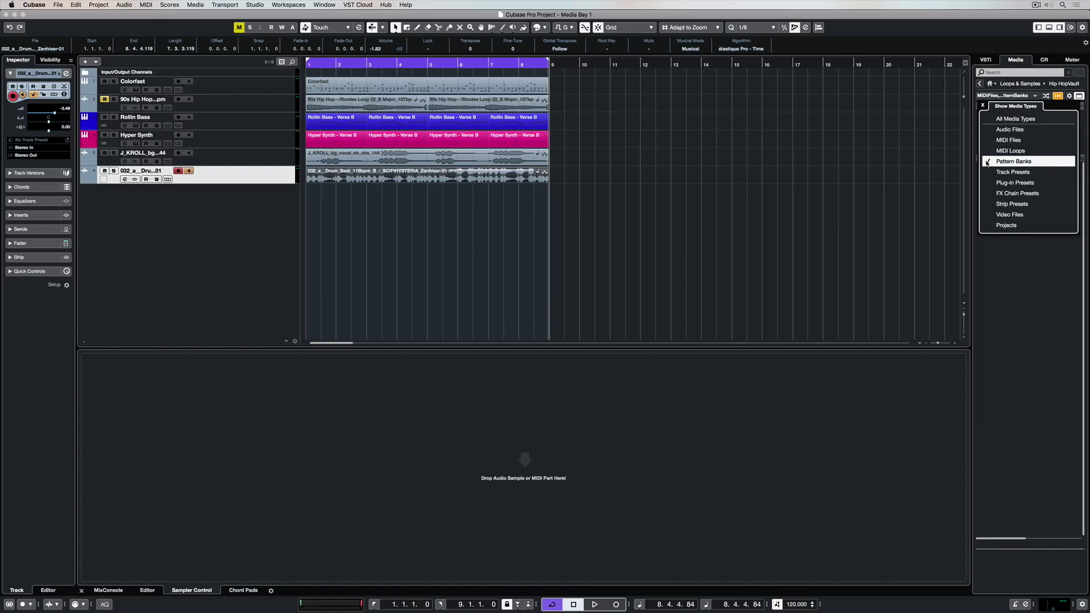
left_click(992, 130)
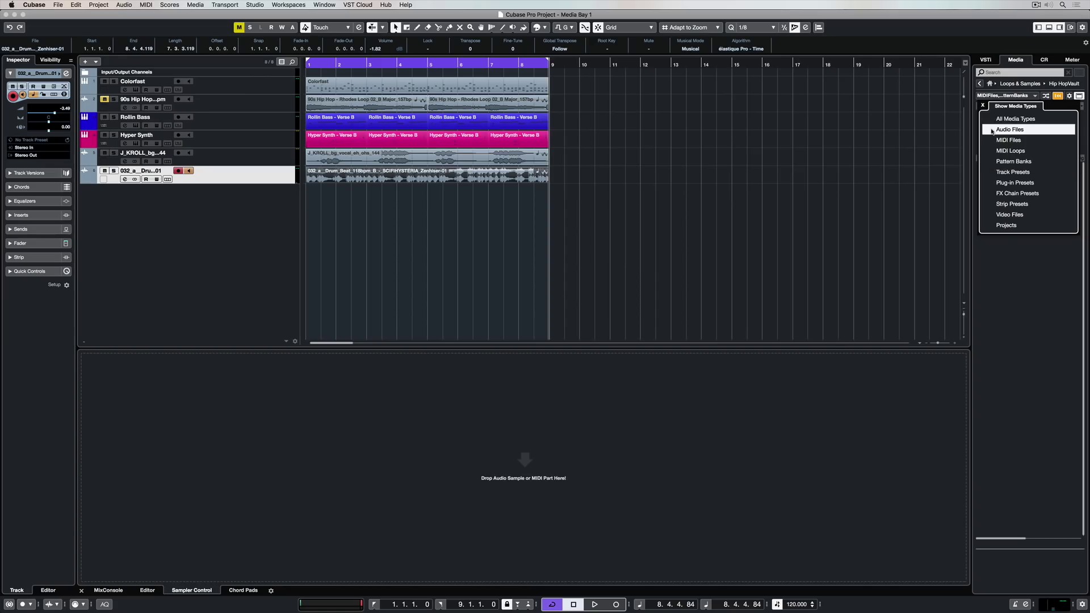
left_click(1013, 291)
Audition FX 04, FX 06, Hi Hat 02 and Hi Hat 03, then load Hi Hat 03 into a sampler track
scroll(1019, 306, "down", 10)
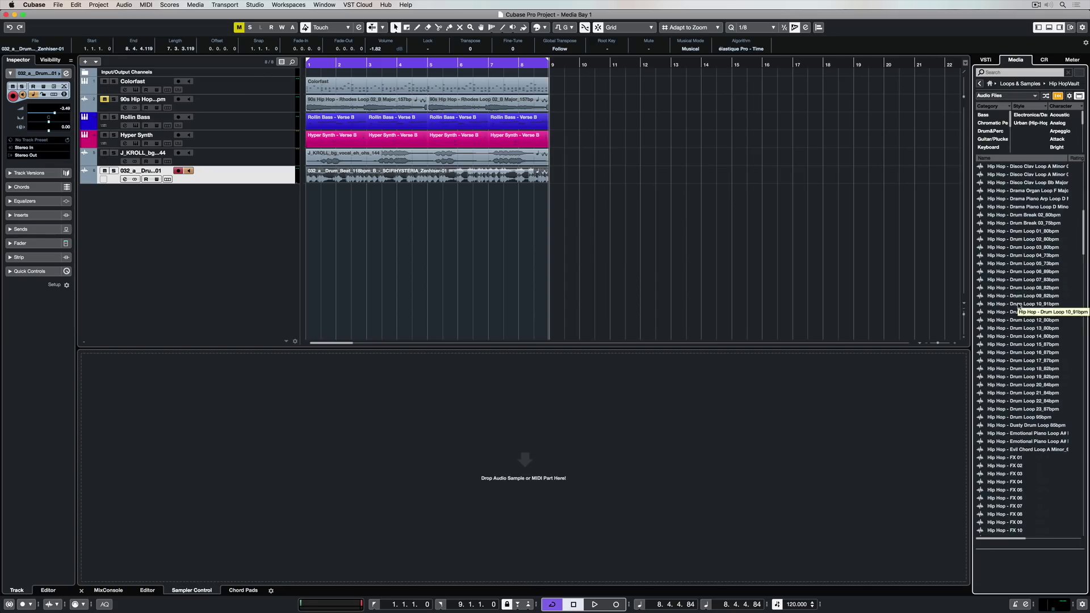
left_click(1002, 483)
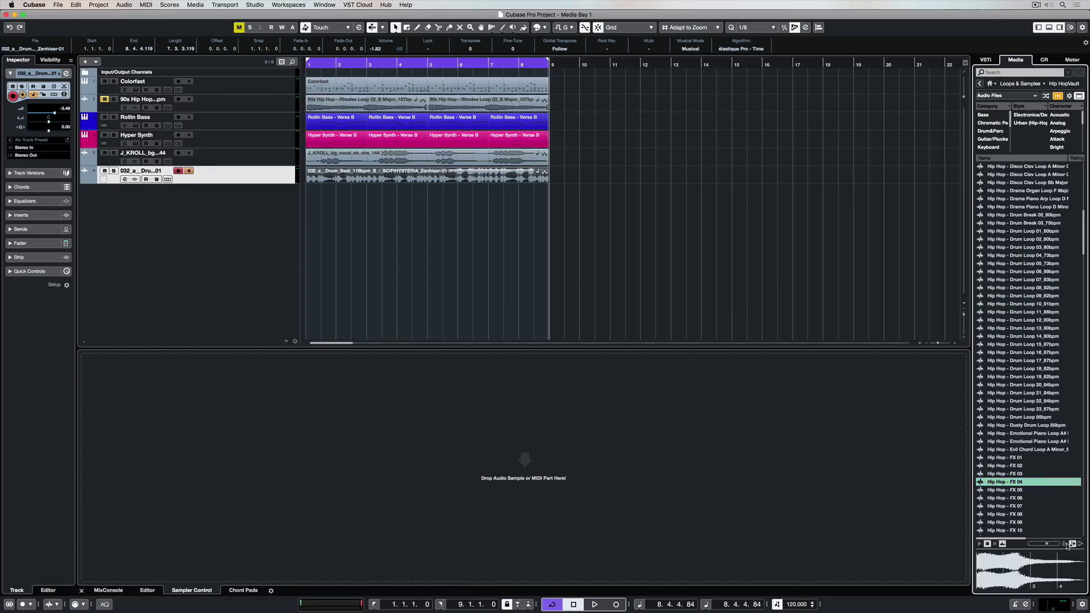
left_click(1008, 498)
scroll(1012, 513, "down", 6)
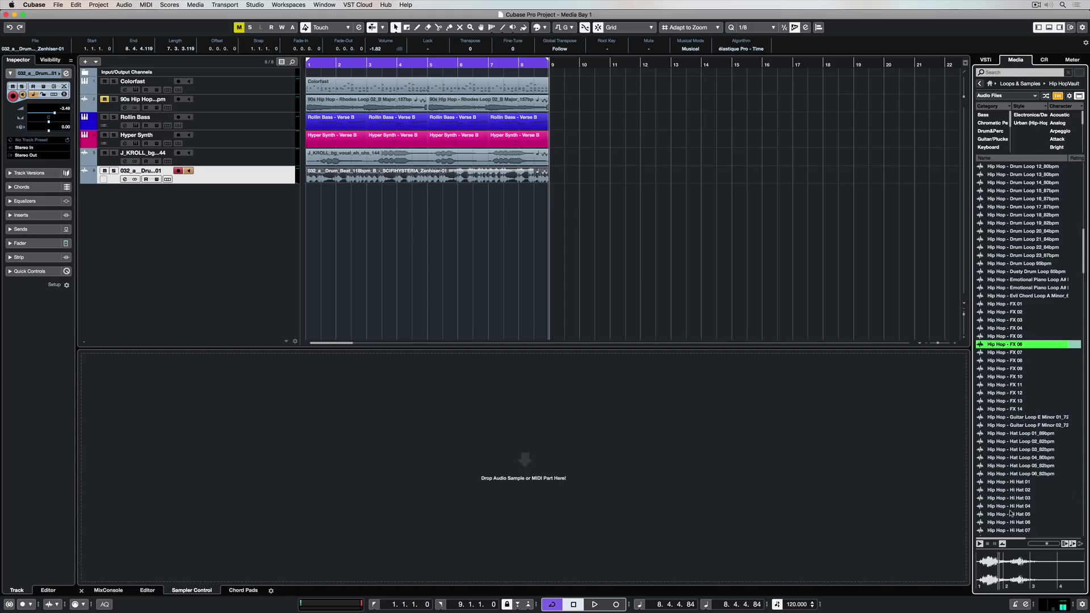
left_click(1004, 490)
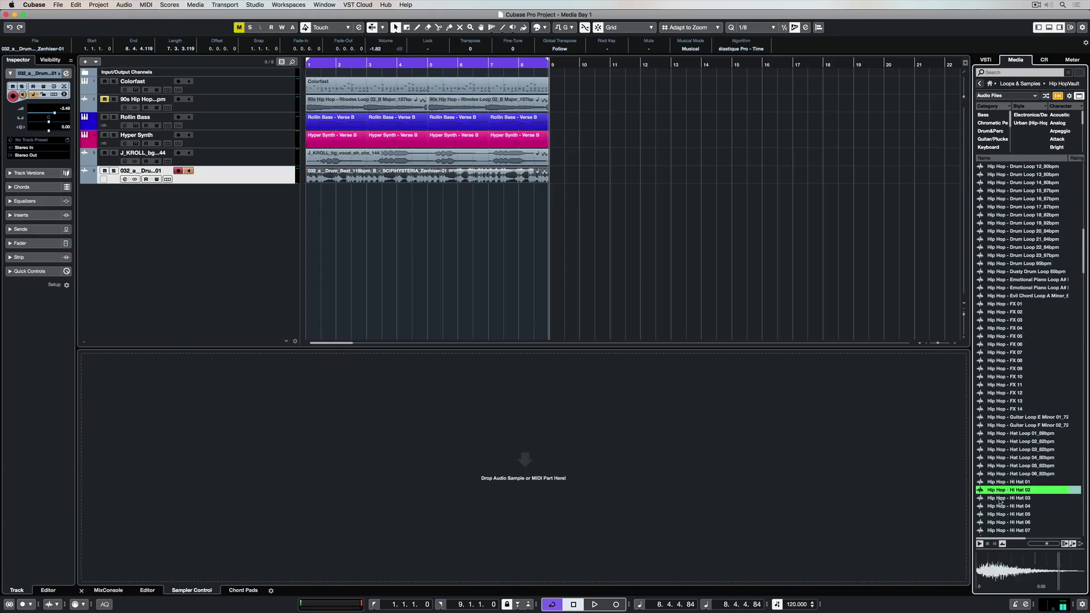
left_click(1000, 498)
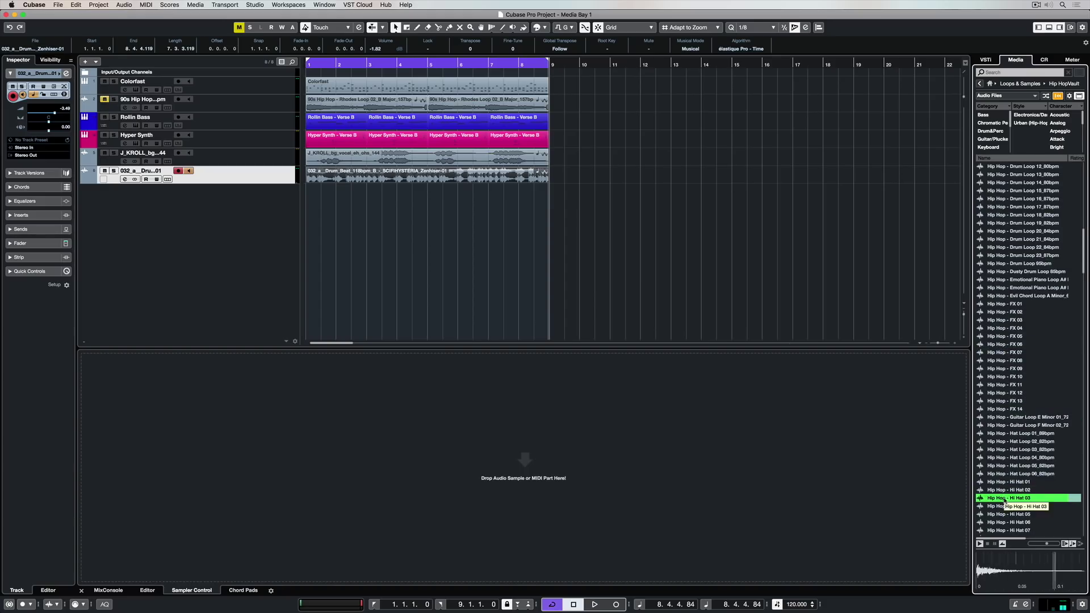
left_click_drag(1002, 500, 577, 448)
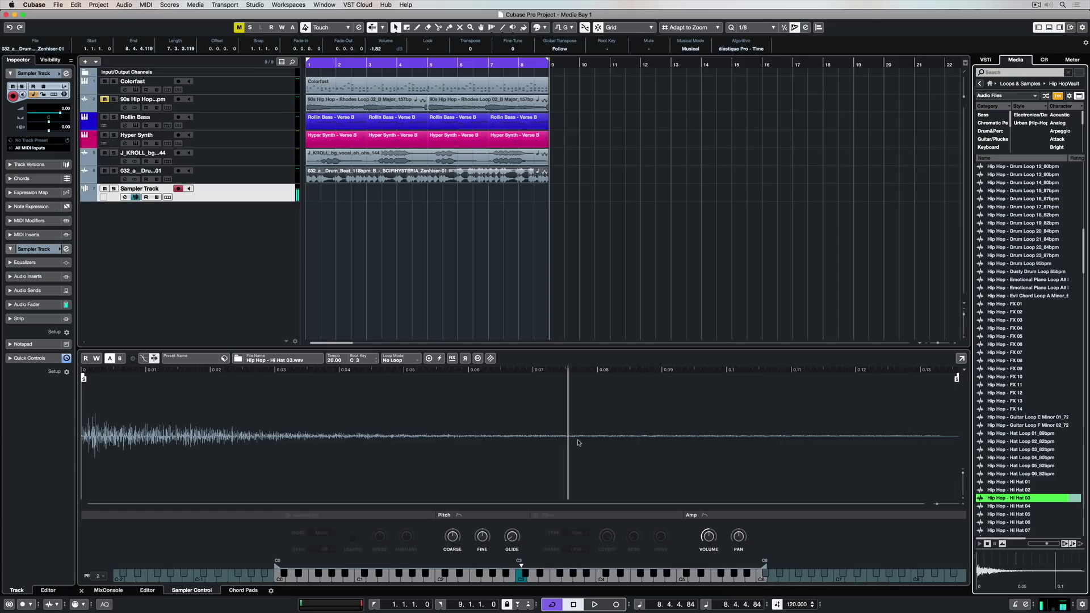
Record a hi-hat MIDI part on the sampler track and open it for editing
key("KP_Multiply")
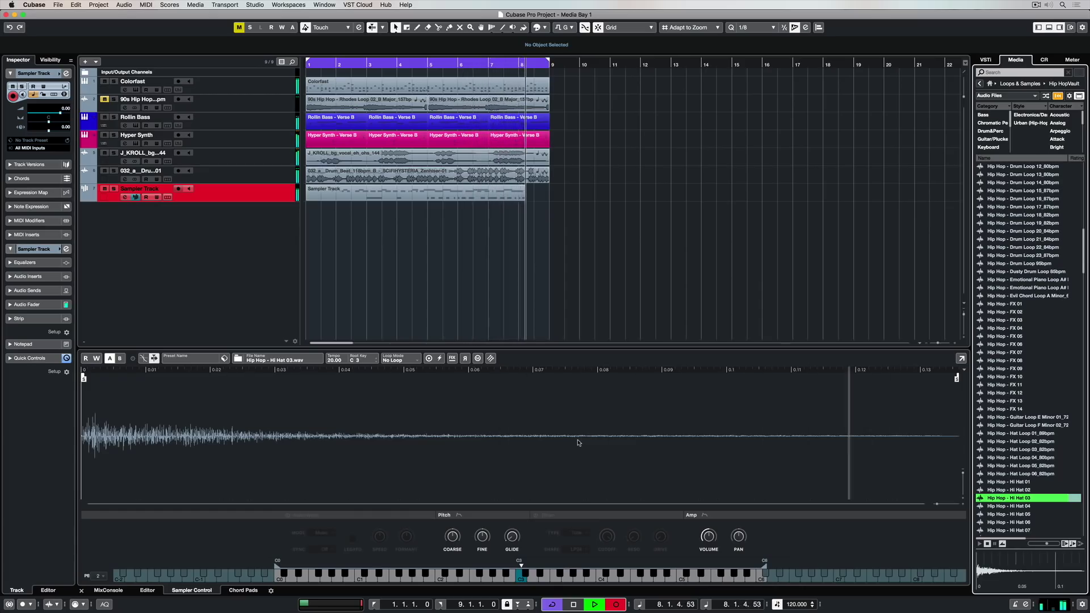
key("space")
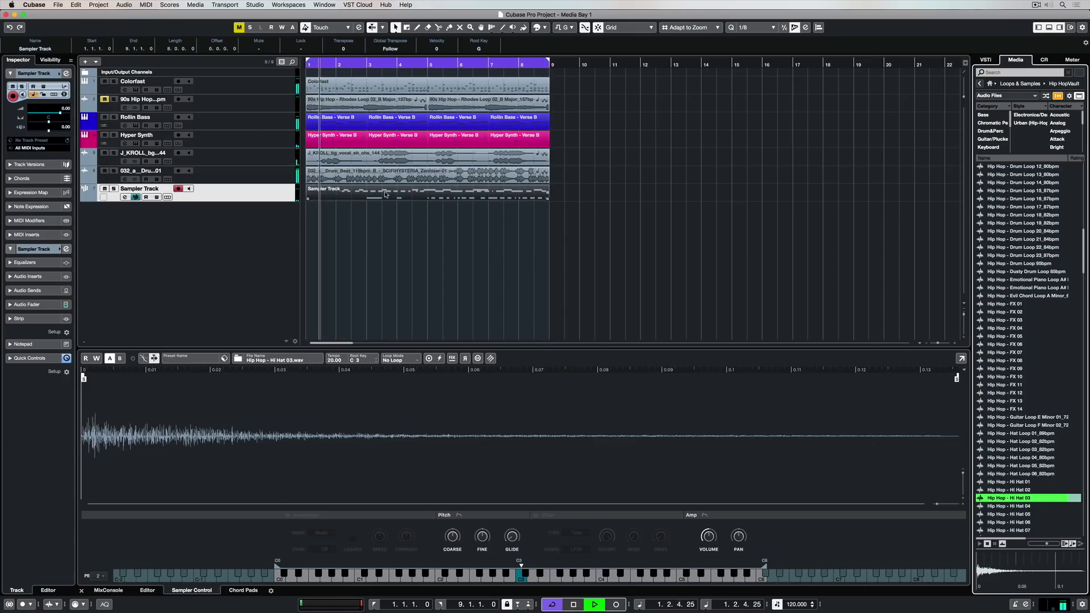
double_click(386, 195)
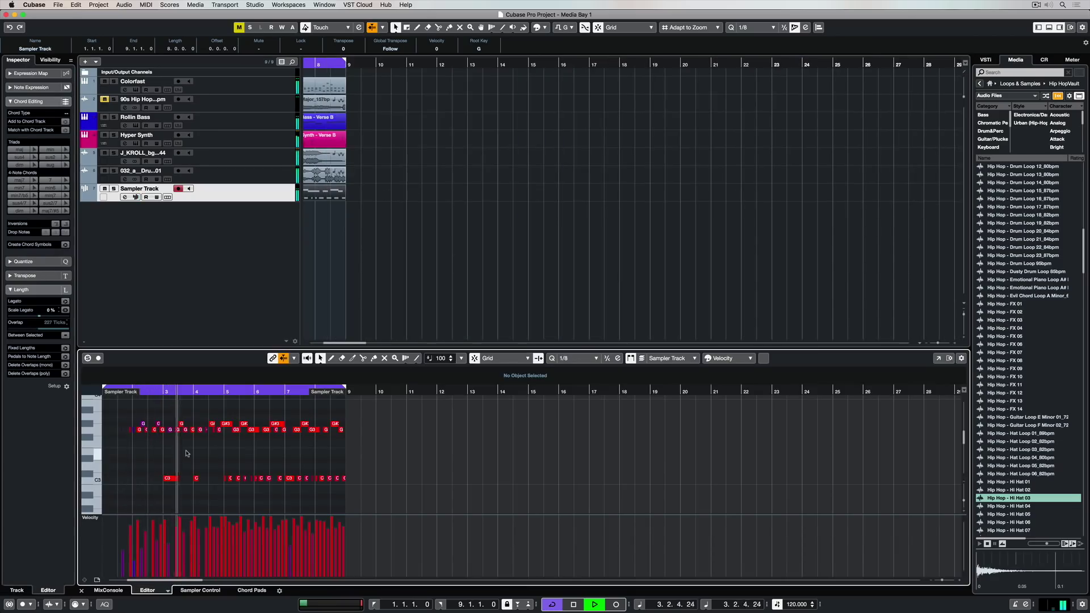
Stop playback and return Media Bay to its home view
scroll(339, 281, "left", 5)
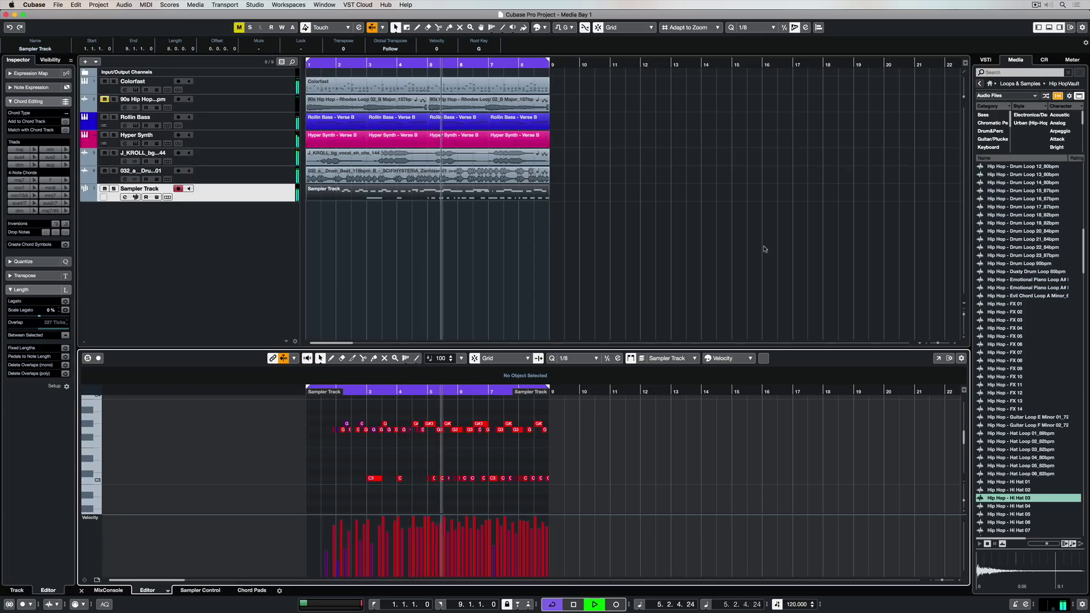
key("space")
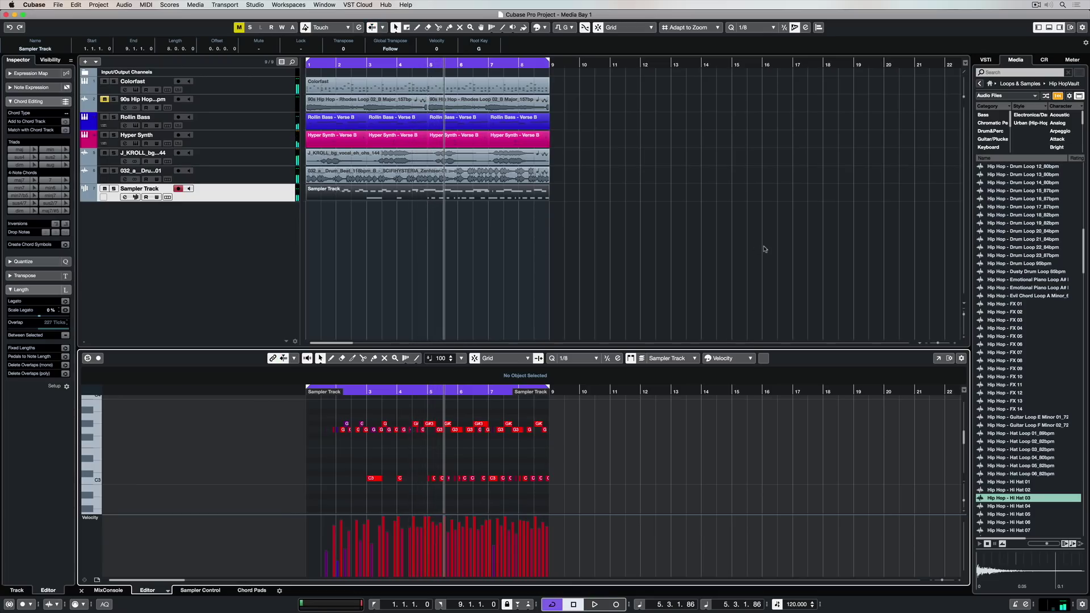
left_click(991, 83)
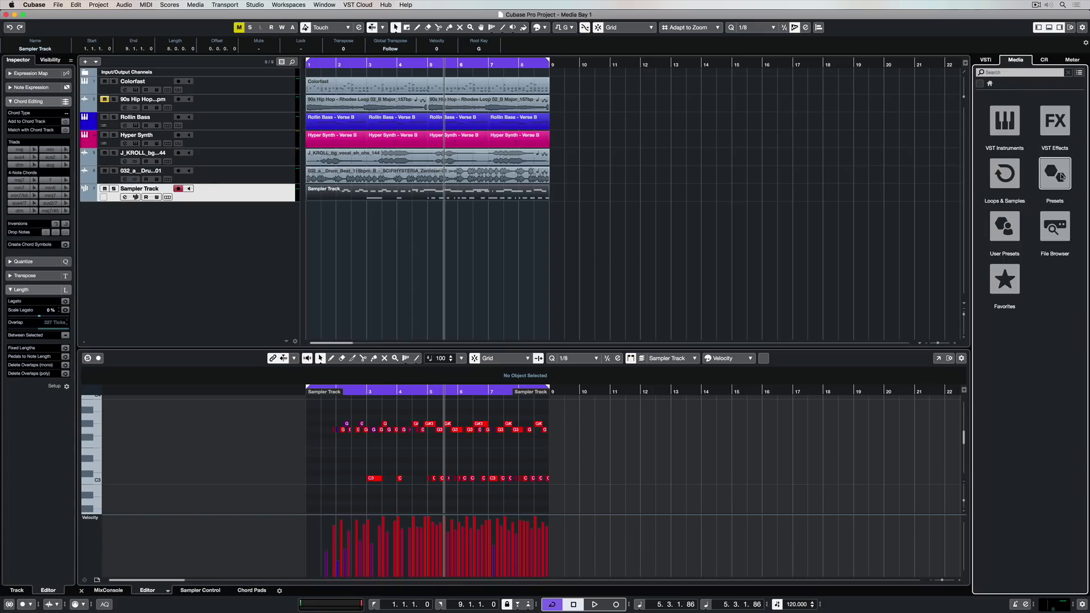
Browse Audio track presets, clear the Synth Bass filter and narrow to Lead Vocal
left_click(1061, 174)
left_click(1010, 124)
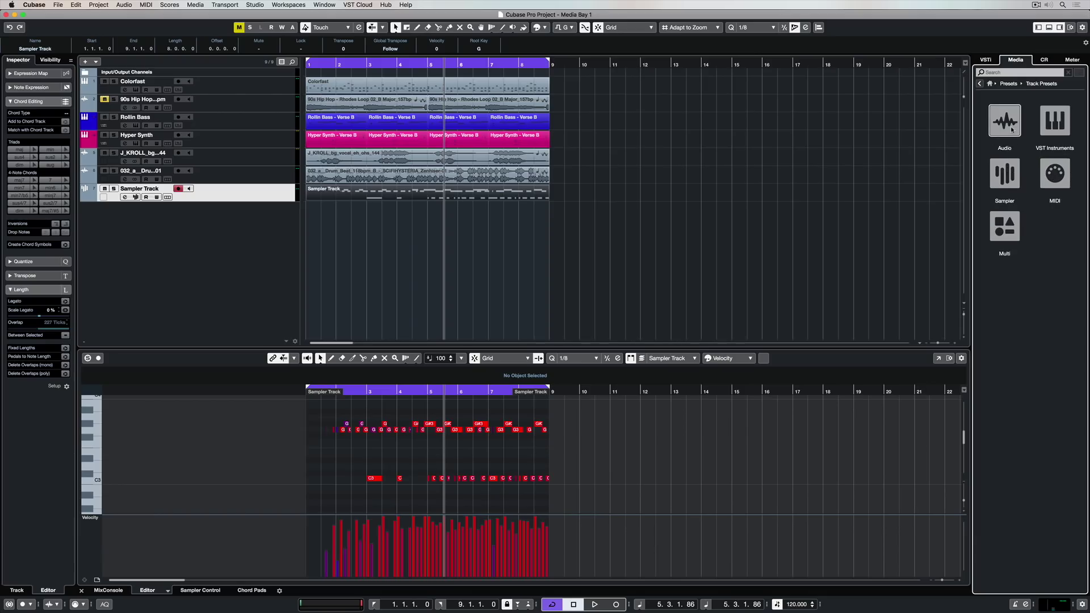
left_click(1004, 121)
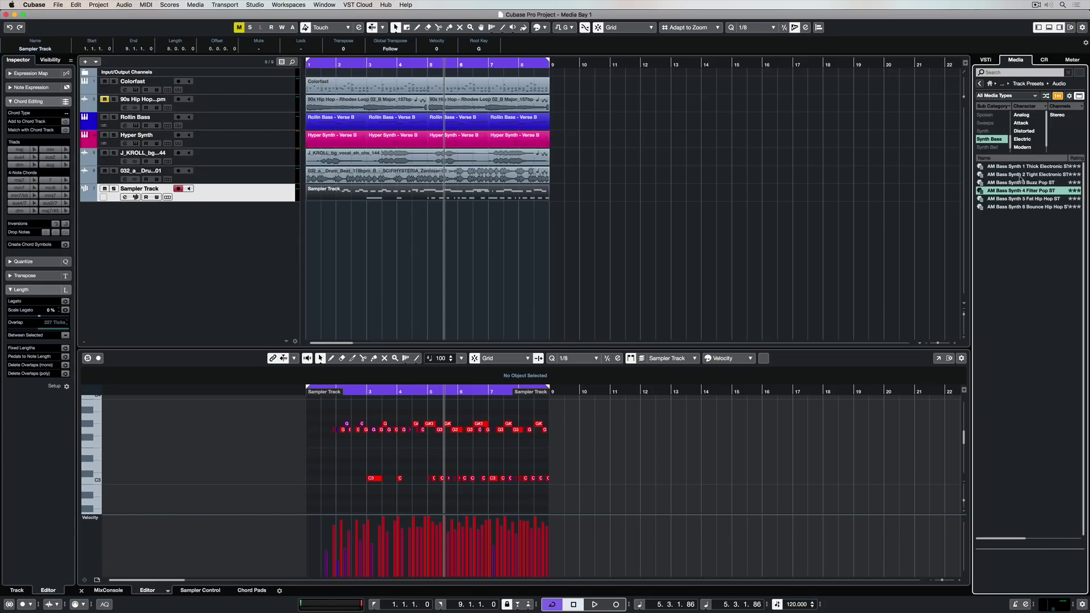
left_click(994, 142)
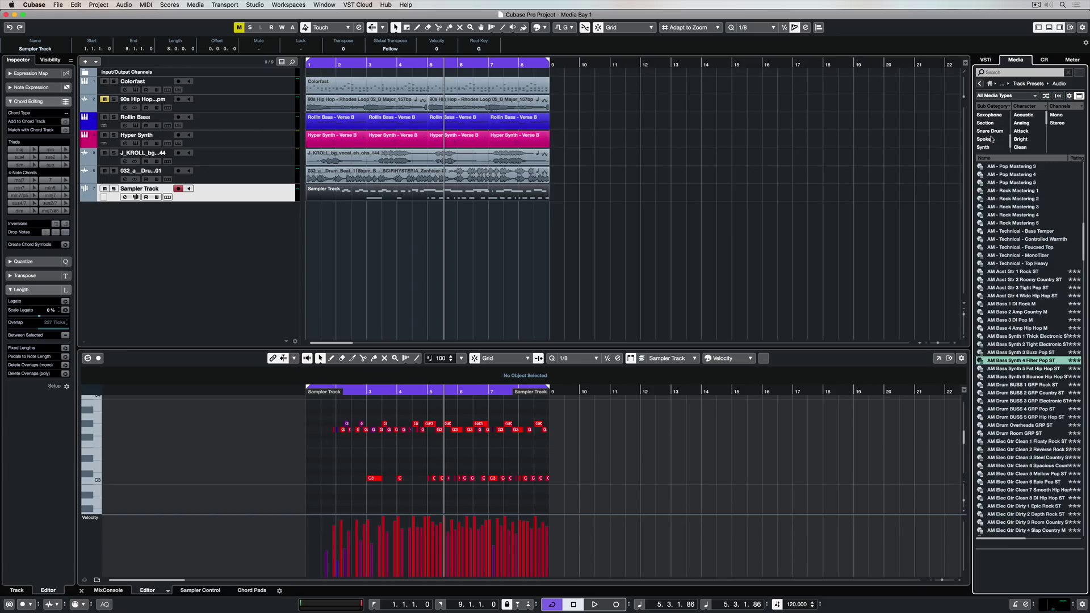
scroll(992, 164, "down", 10)
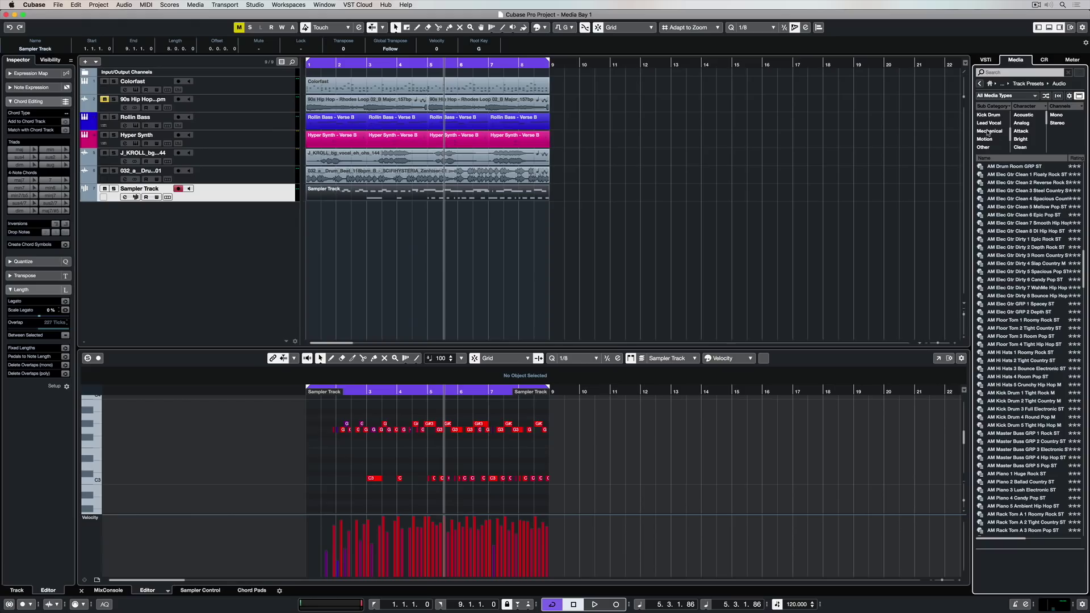
left_click(988, 123)
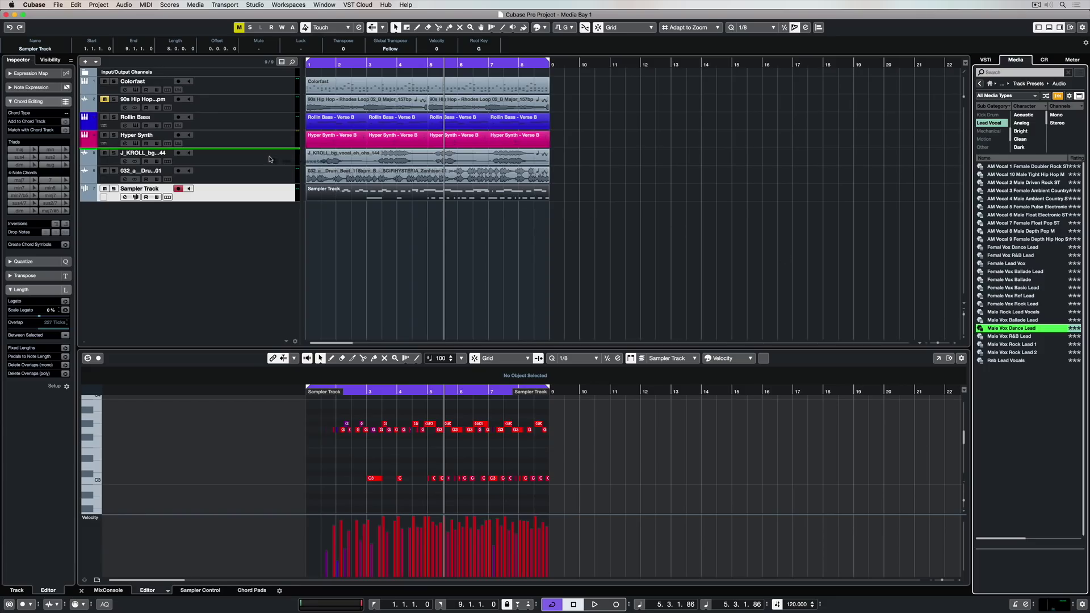
Play the song and open then close the vocal track's MonoToStereo, MonoDelay, Compressor and RoomWorks editors
left_click(233, 155)
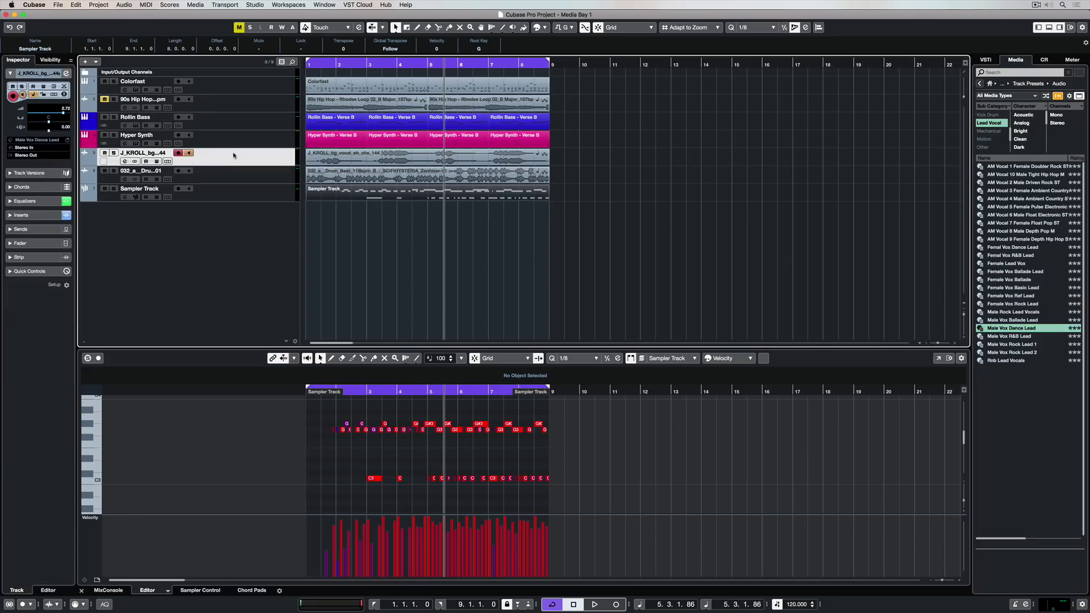
left_click(10, 215)
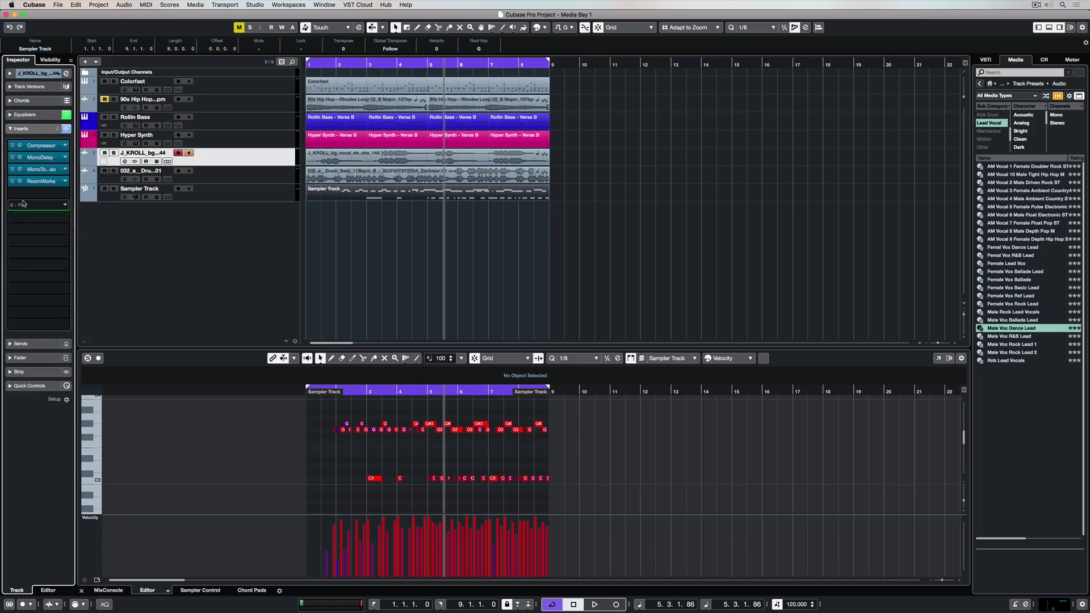
key("space")
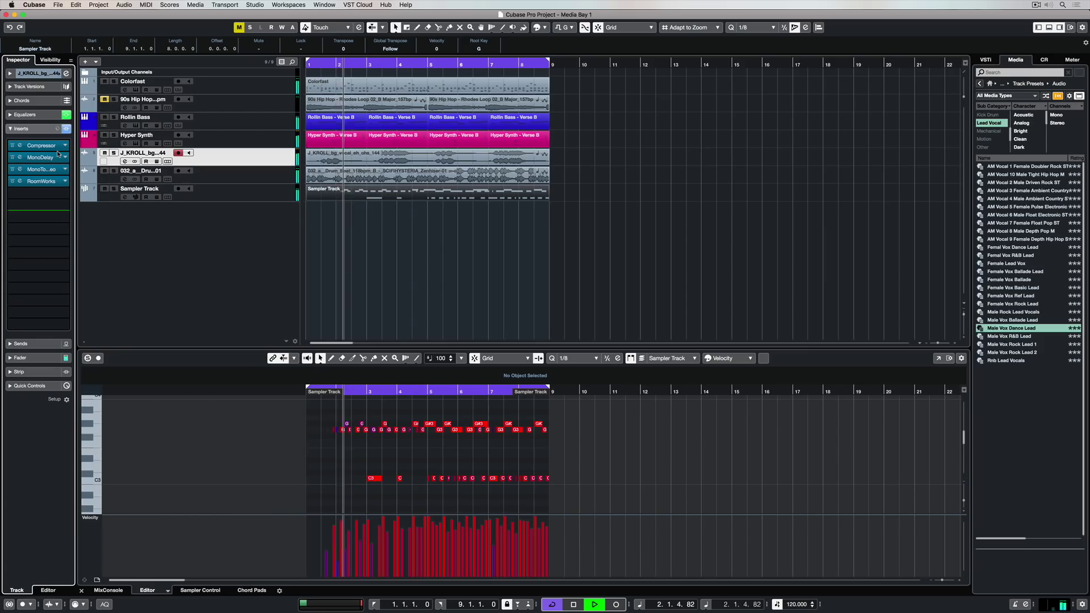
left_click(20, 169)
left_click(20, 158)
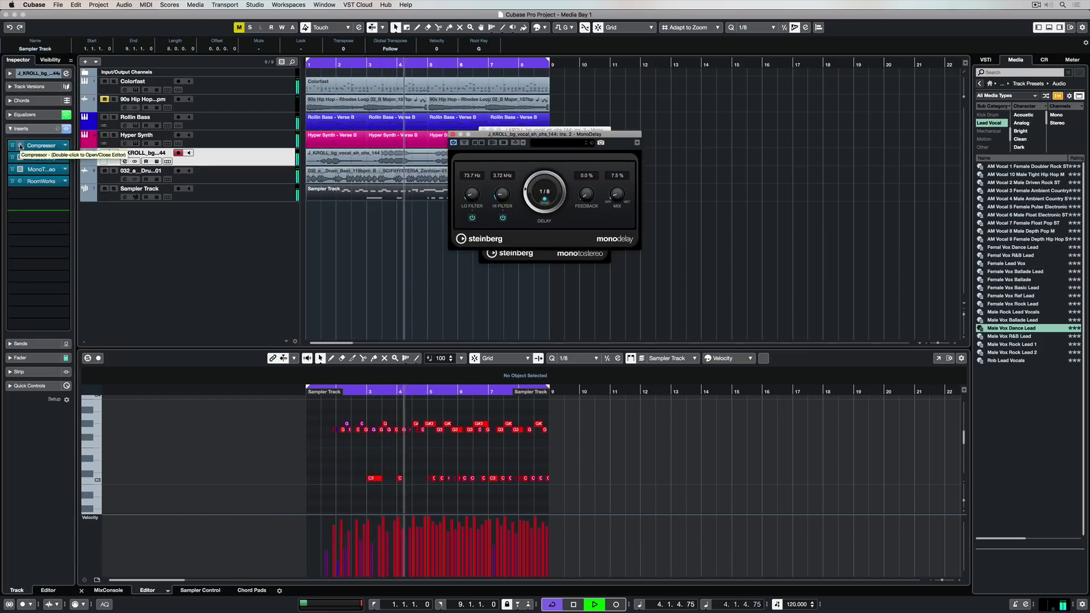
left_click(20, 145)
left_click(20, 181)
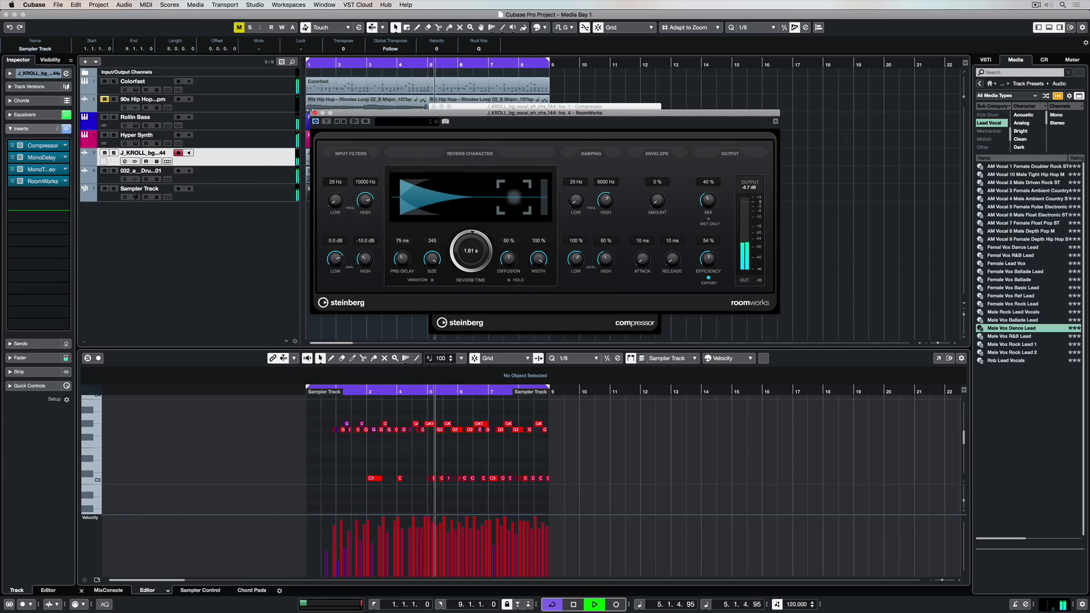
left_click(312, 113)
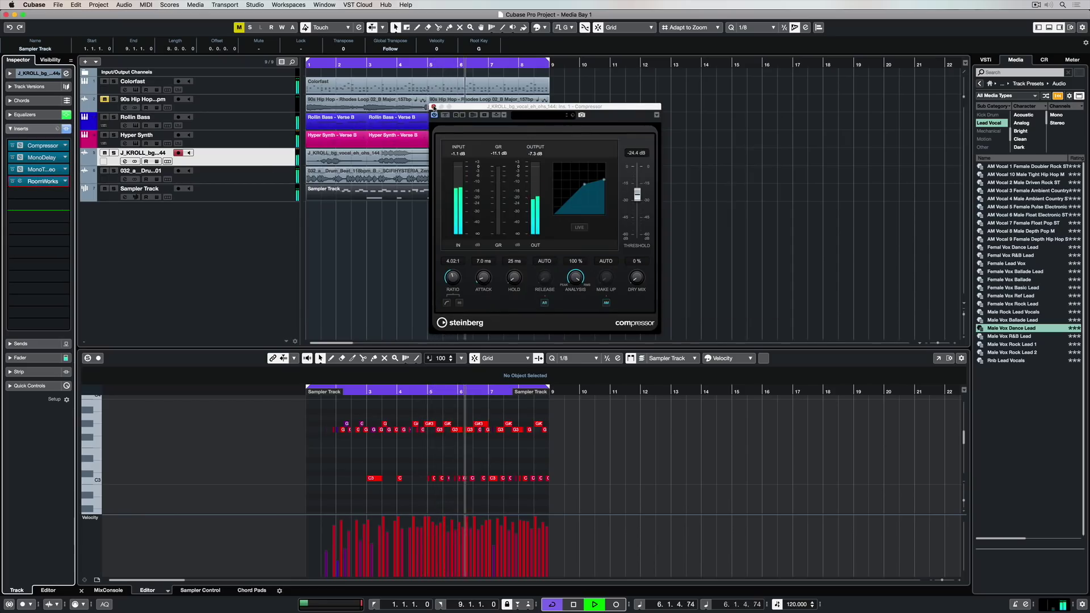
left_click(434, 106)
left_click(453, 135)
left_click(482, 130)
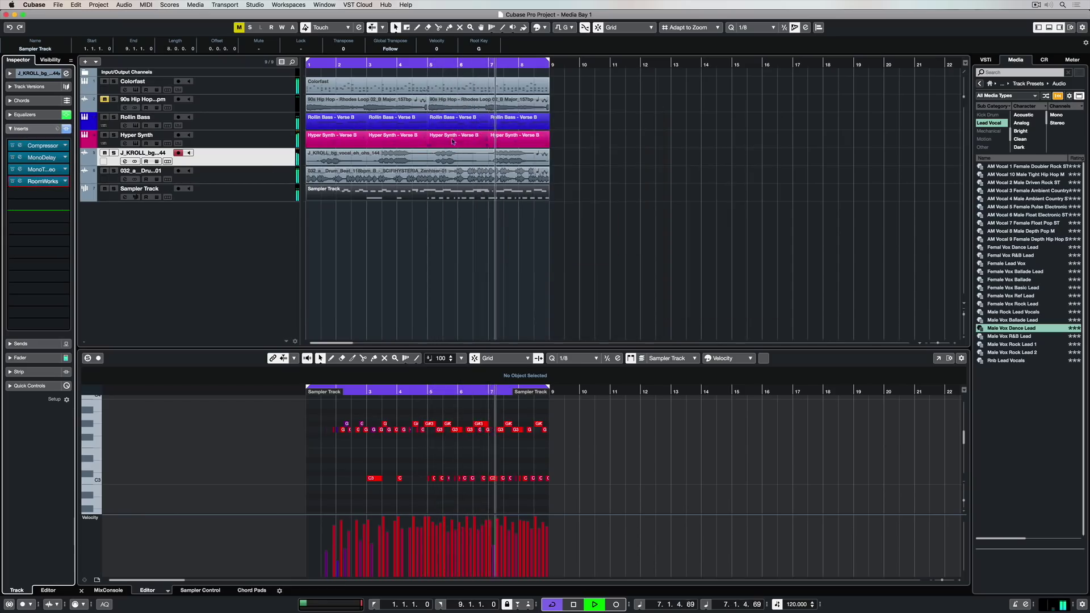
Bypass all vocal inserts for comparison, view the equalizer settings, then show inserts again
left_click(66, 129)
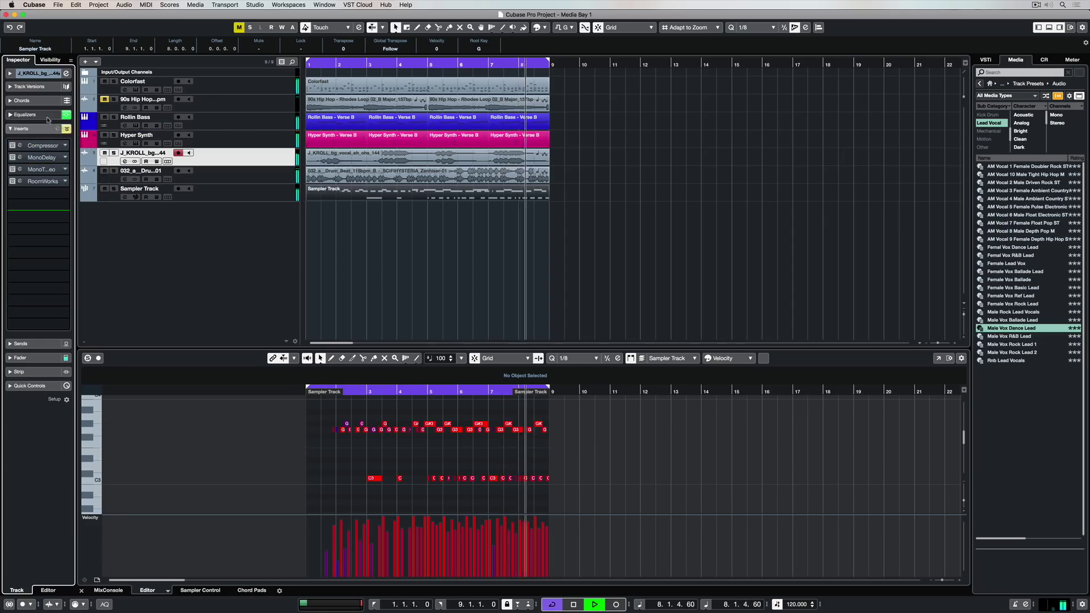
left_click(10, 116)
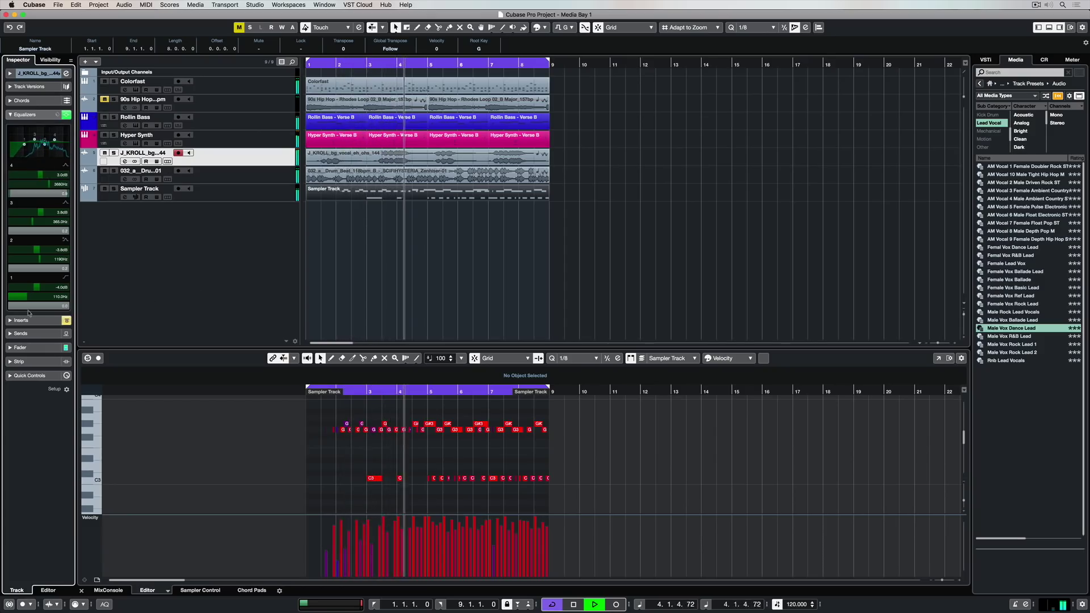
left_click(11, 320)
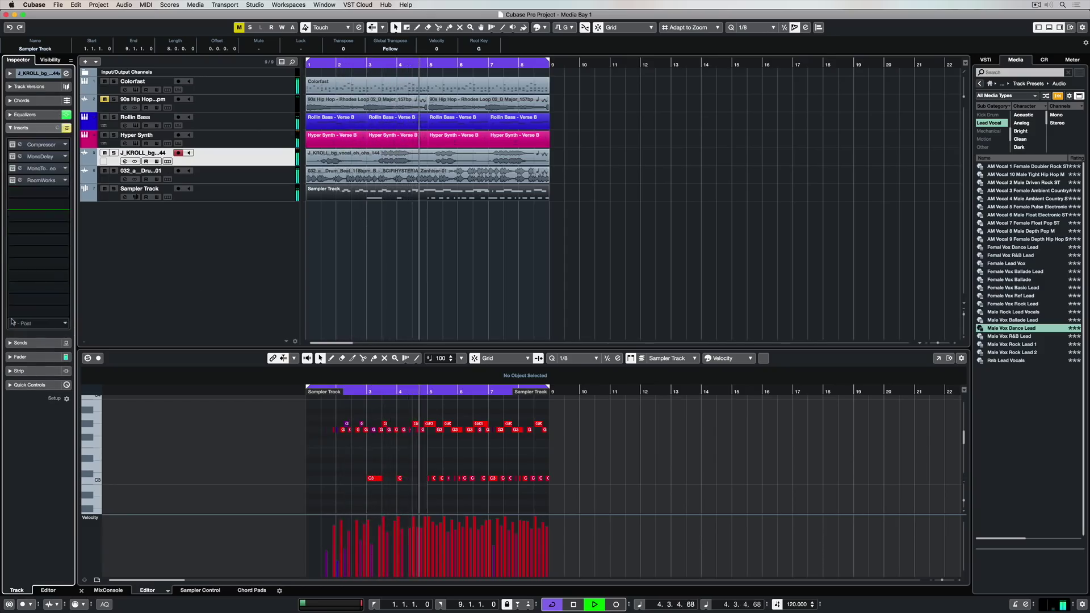
Set the MonoDelay time to 1/4 notes and raise its wet mix
left_click(20, 157)
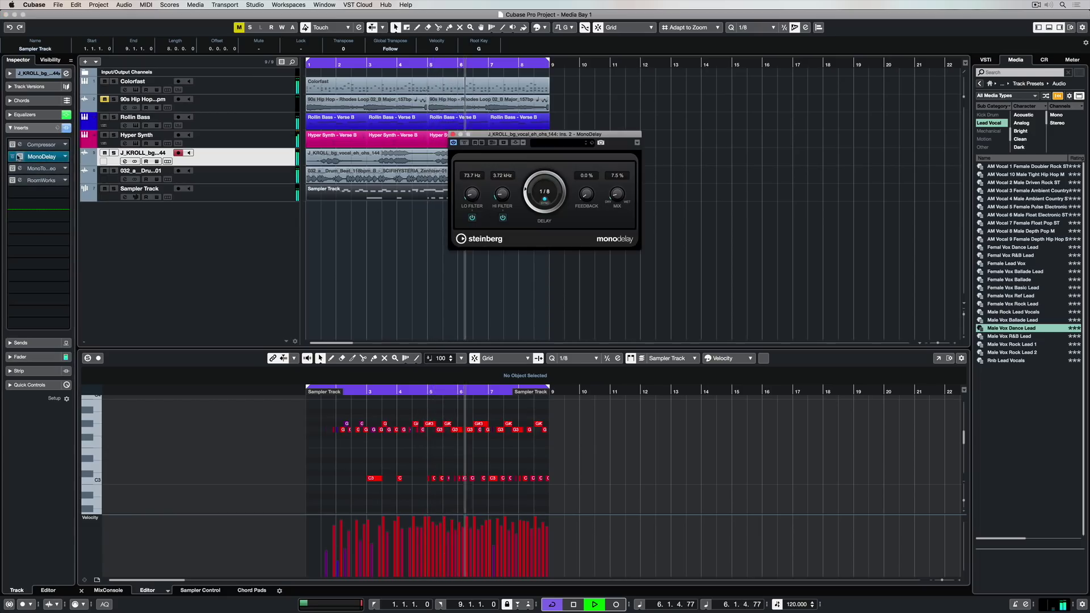
left_click(544, 192)
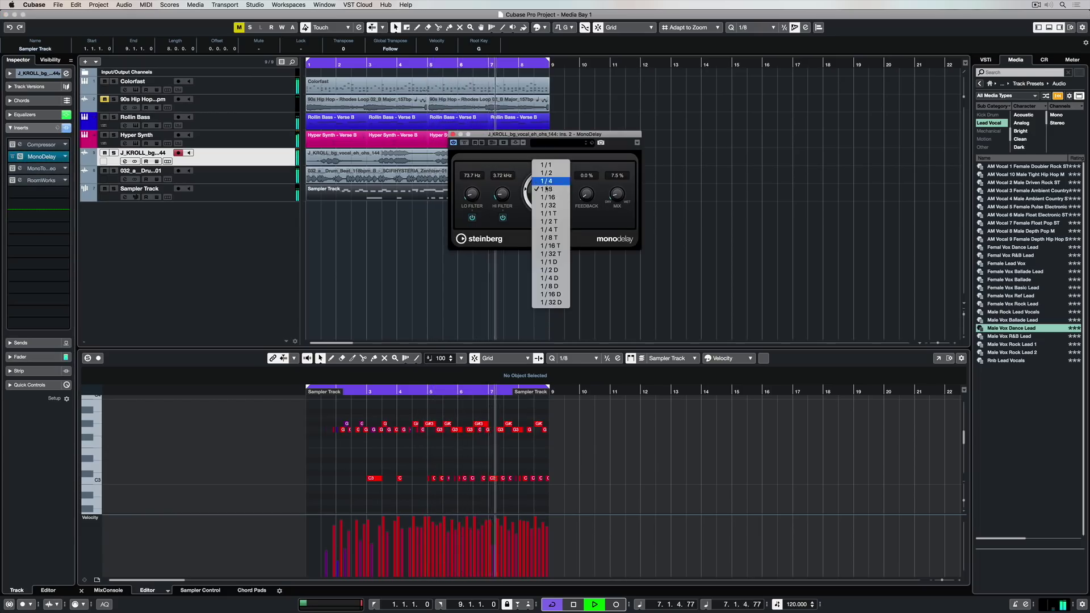
left_click(545, 196)
left_click(544, 196)
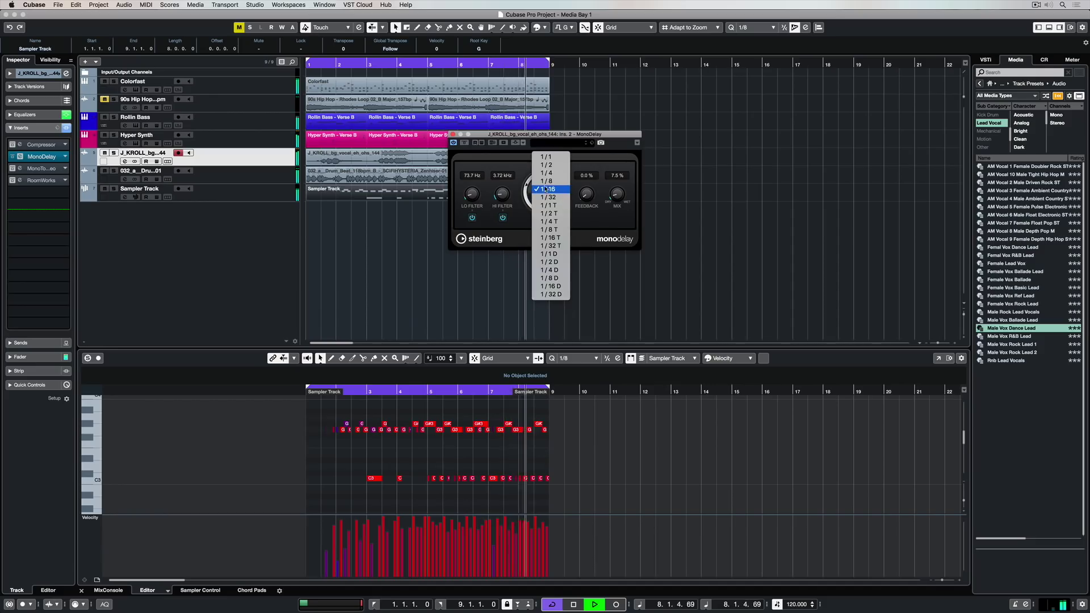
left_click(547, 173)
left_click_drag(618, 193, 615, 166)
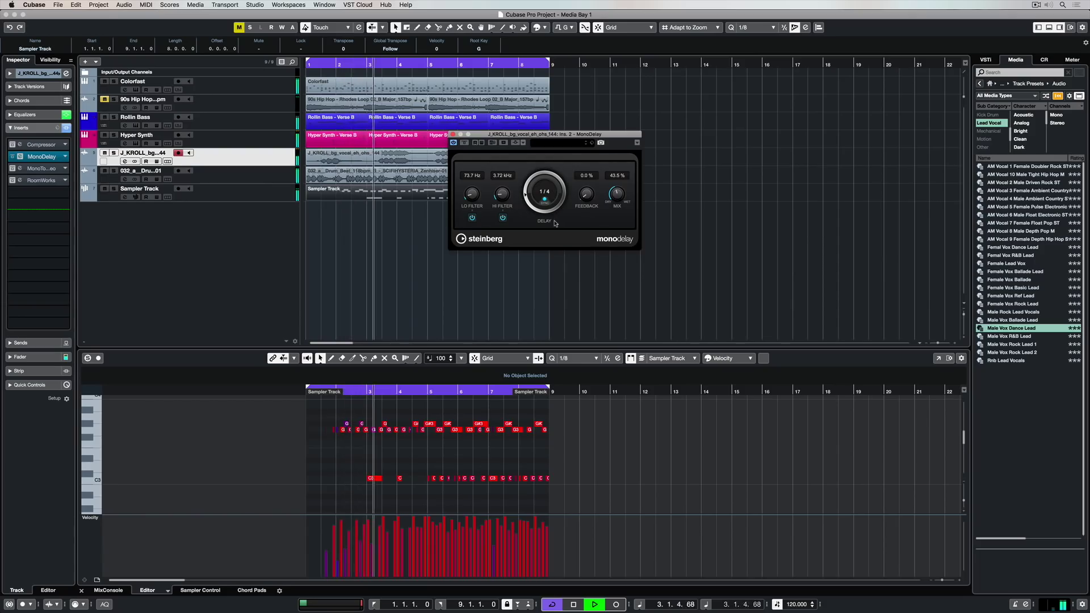
Raise the compressor threshold, lower the RoomWorks reverb mix to 14%, and close the editors
left_click(33, 145)
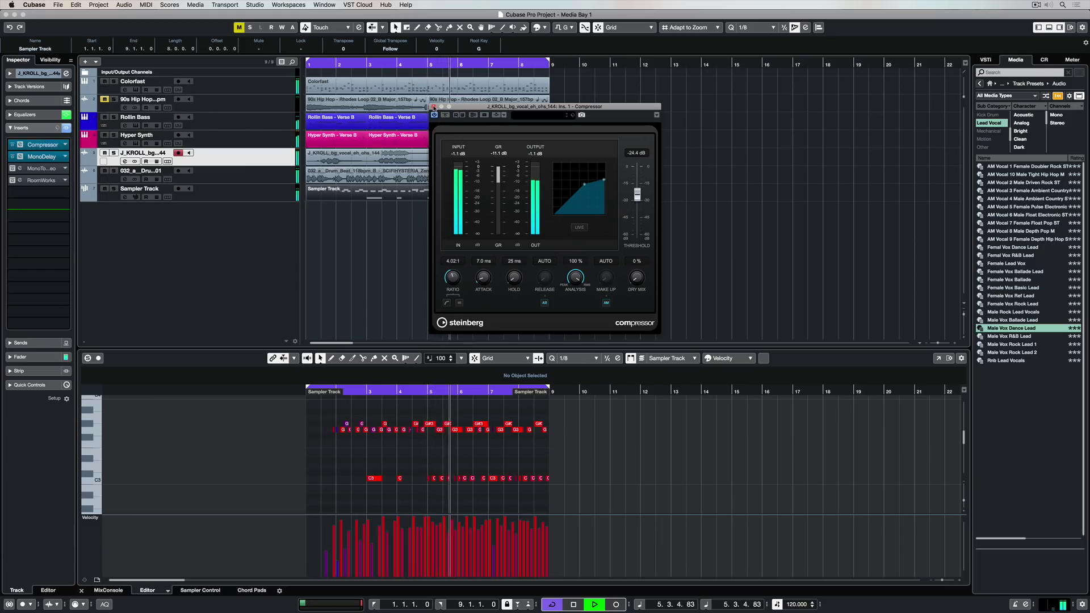
left_click_drag(629, 199, 638, 180)
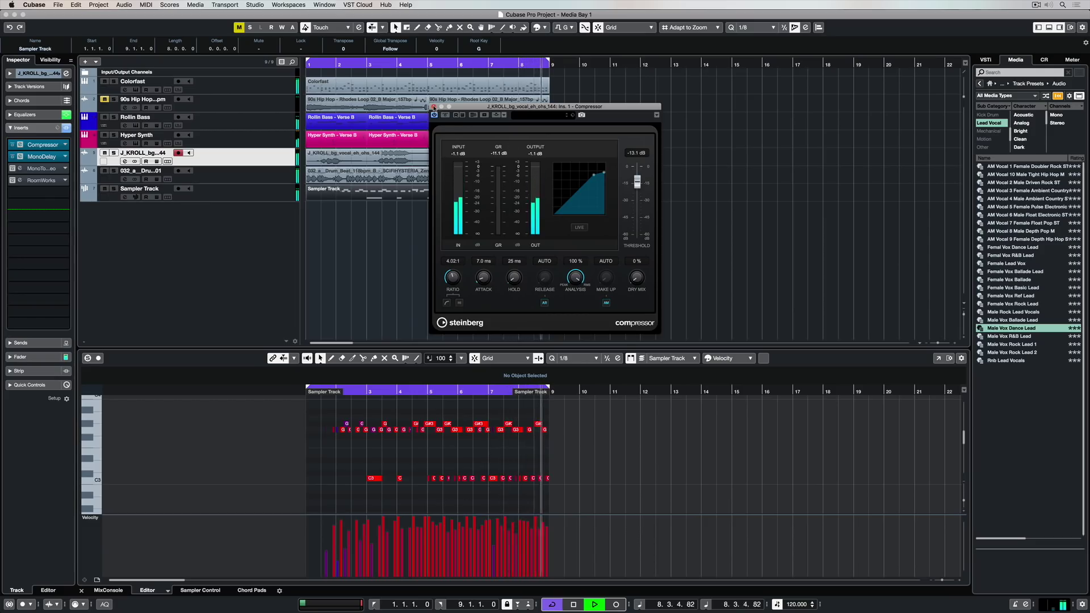
left_click(20, 156)
left_click(20, 180)
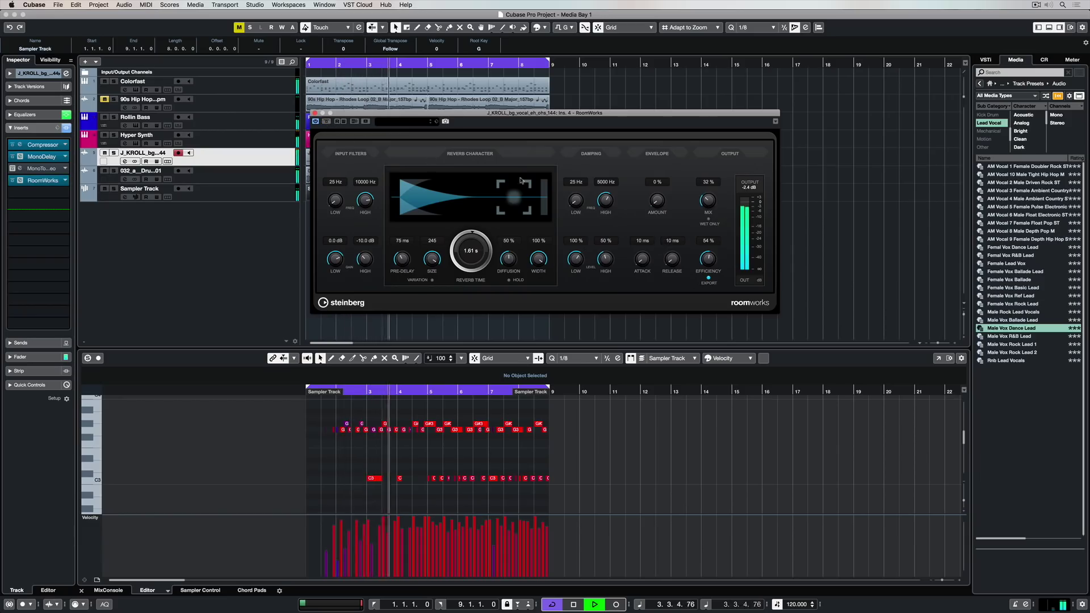
left_click_drag(718, 207, 704, 211)
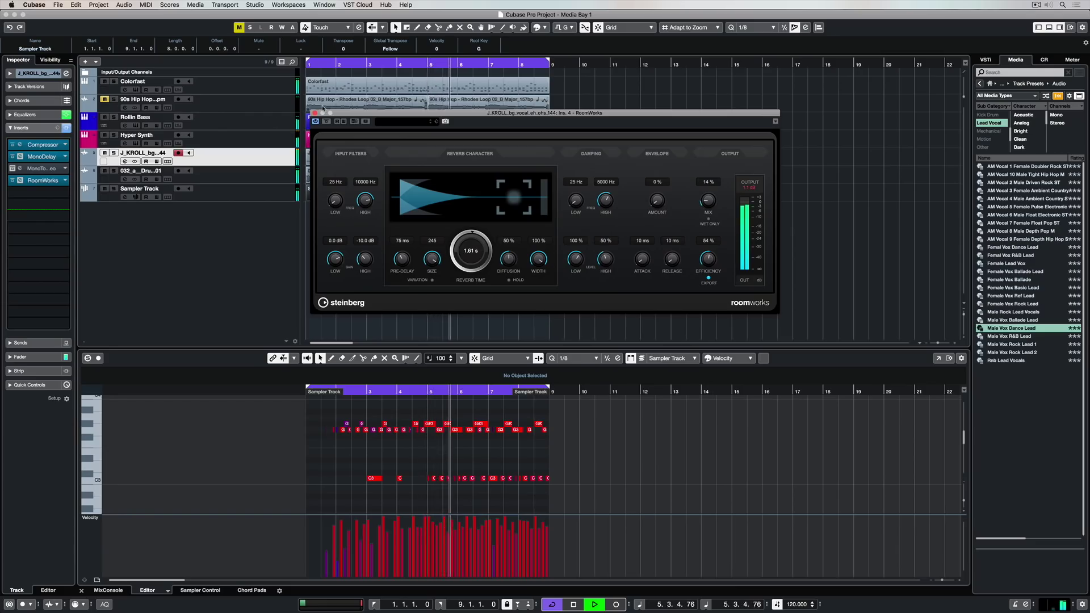
left_click(315, 113)
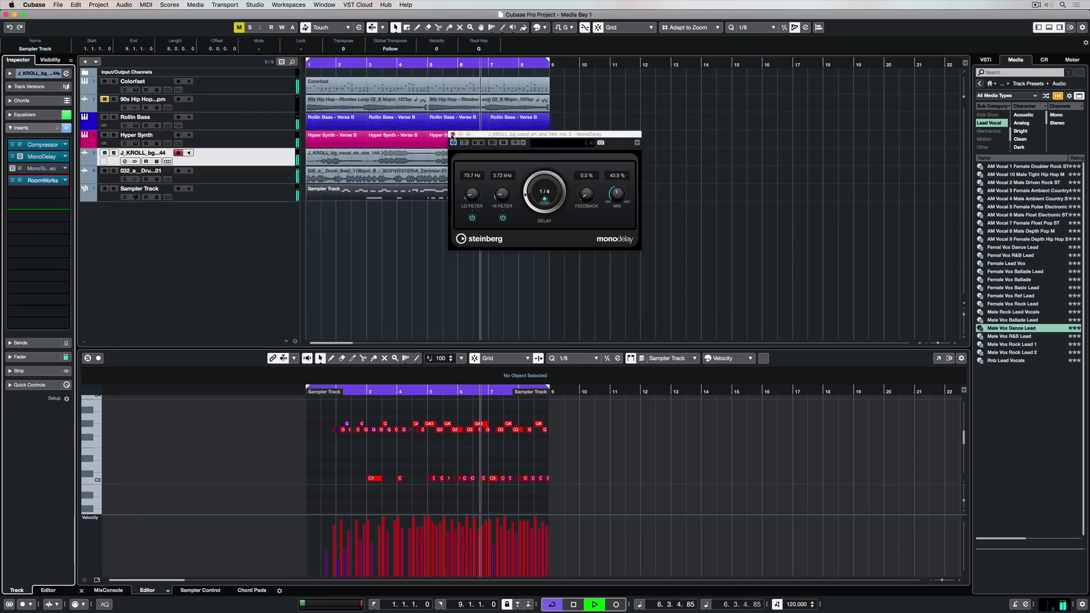
left_click(452, 137)
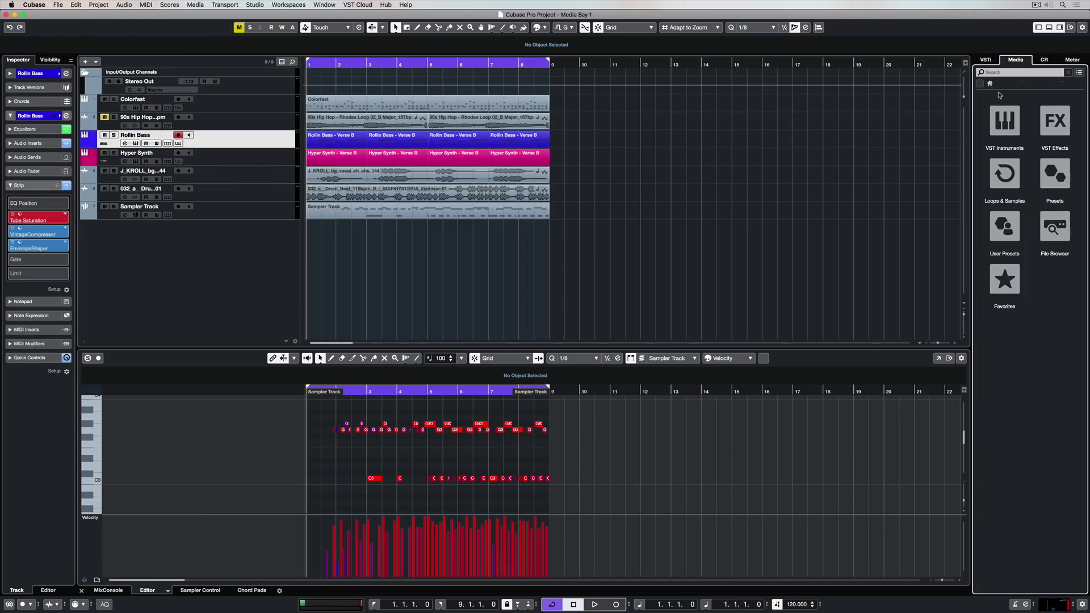
Drag AmpSimulator from the VST effects onto Rollin Bass after its Compressor and open its editor
left_click(1055, 120)
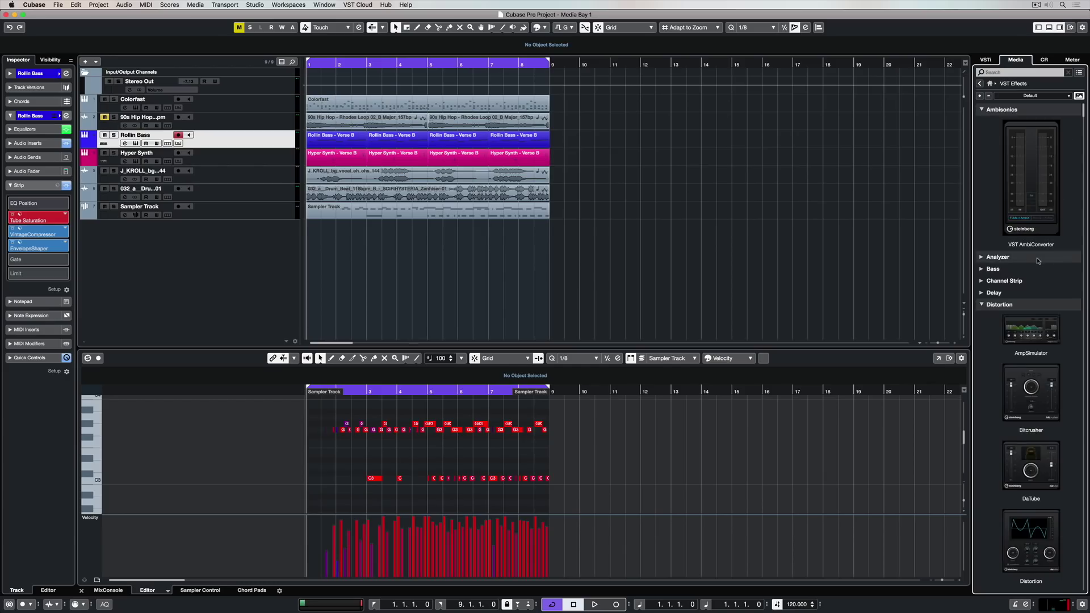
scroll(1038, 261, "down", 10)
scroll(1038, 261, "up", 8)
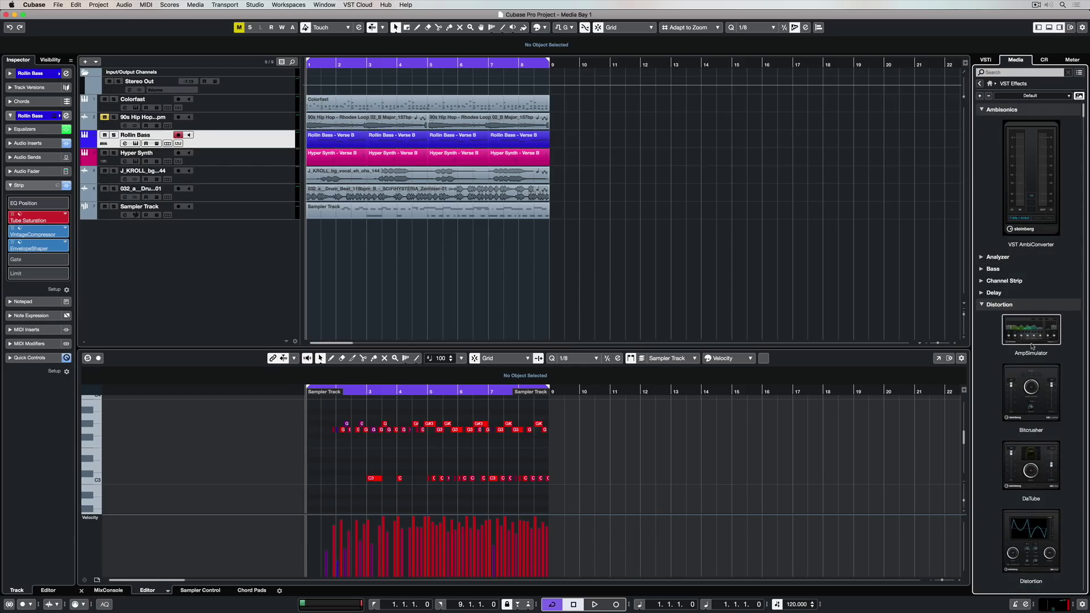
left_click_drag(1032, 339, 237, 142)
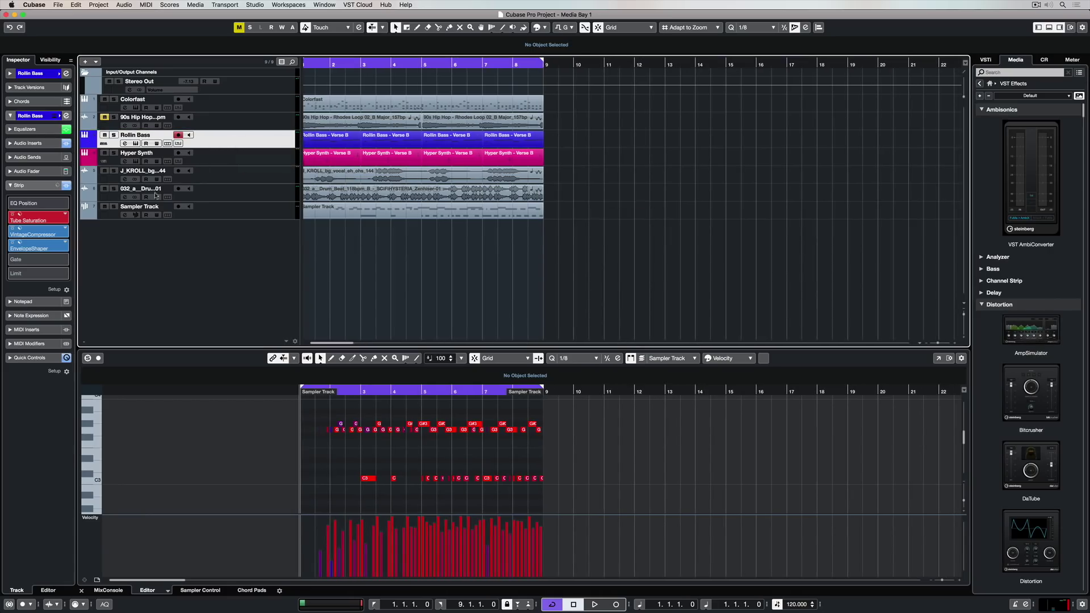
left_click(23, 143)
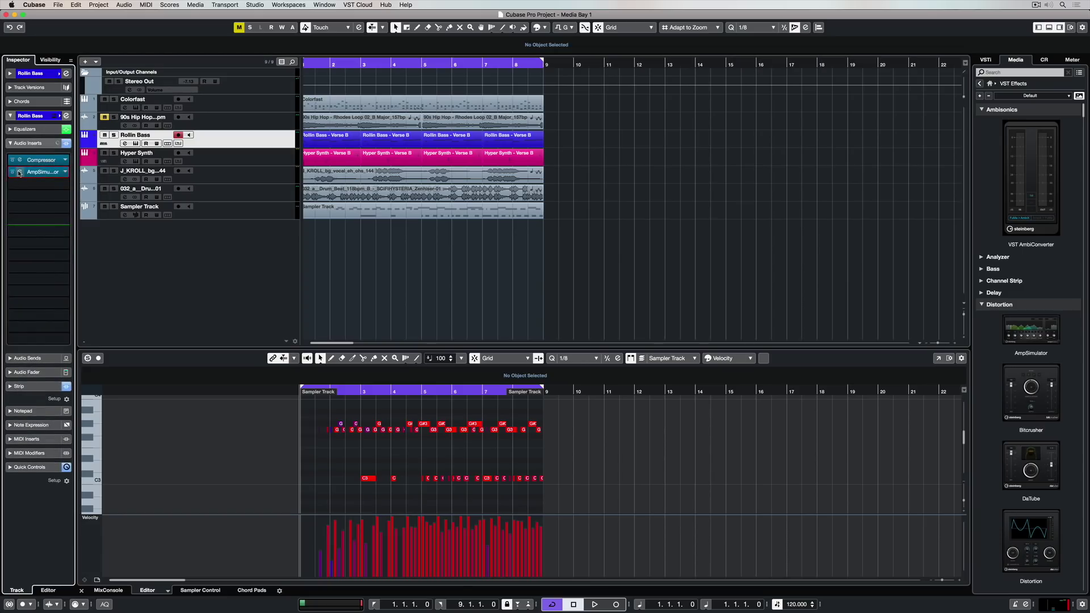
left_click(19, 172)
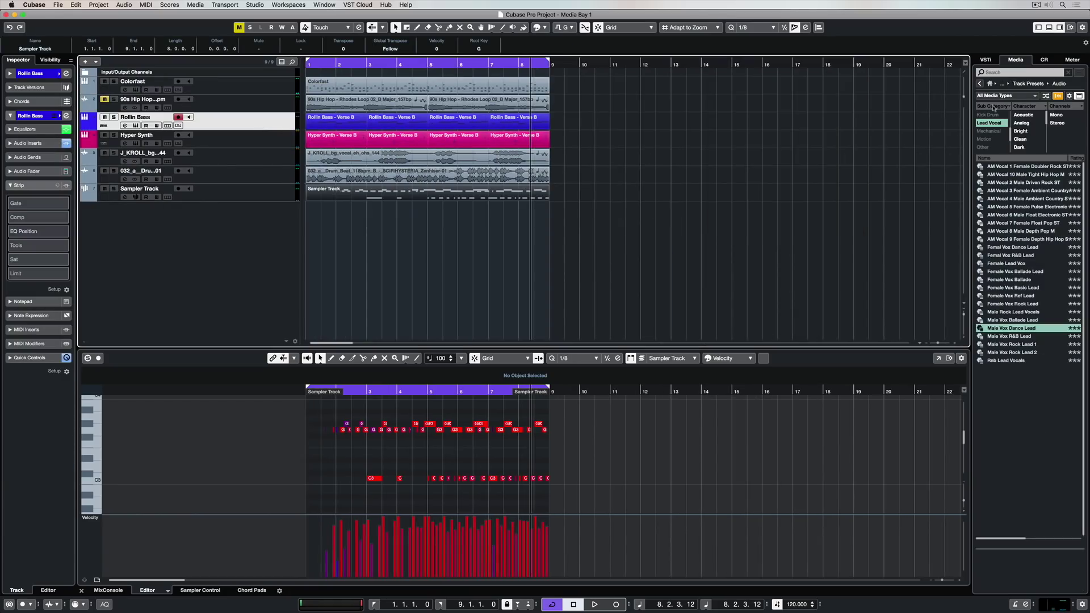
Browse the Strip Presets and open the Rollin Bass channel settings window, positioned in place
left_click(991, 84)
left_click(1057, 178)
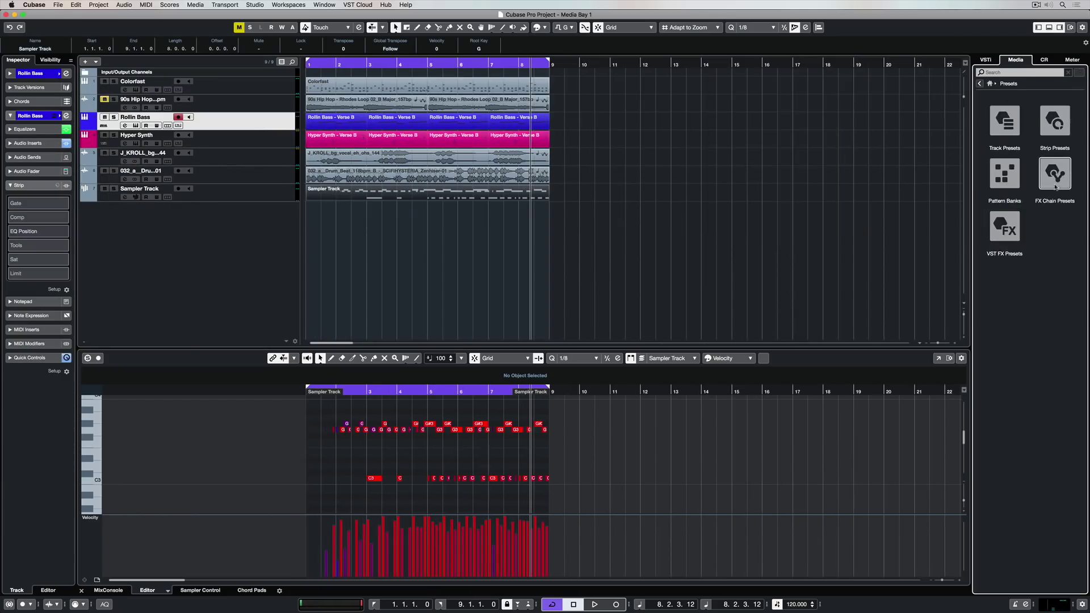
left_click(1054, 118)
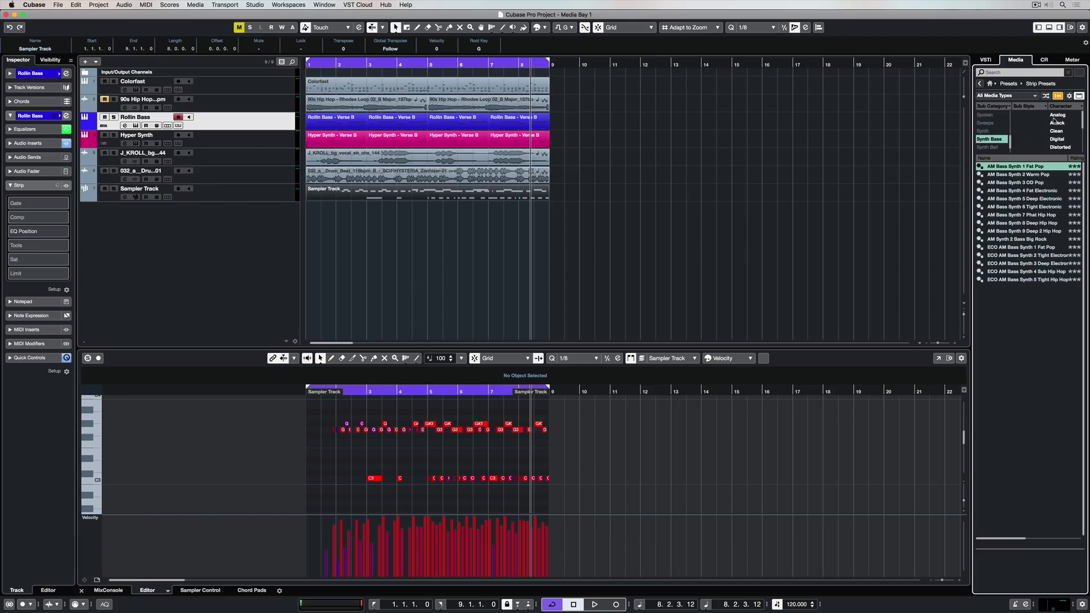
left_click(124, 125)
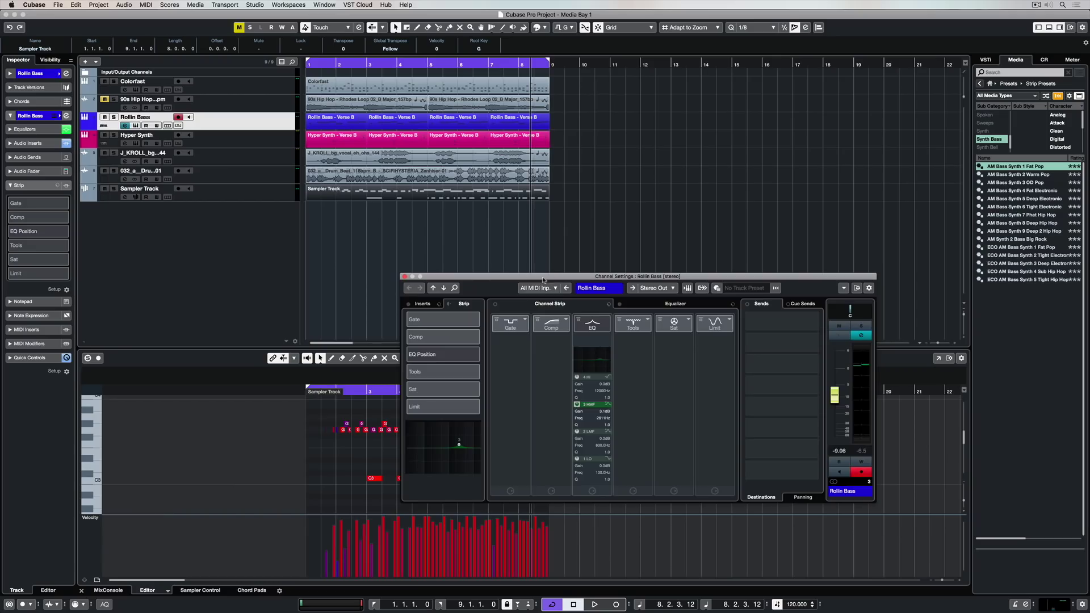
left_click_drag(544, 280, 365, 216)
right_click(617, 221)
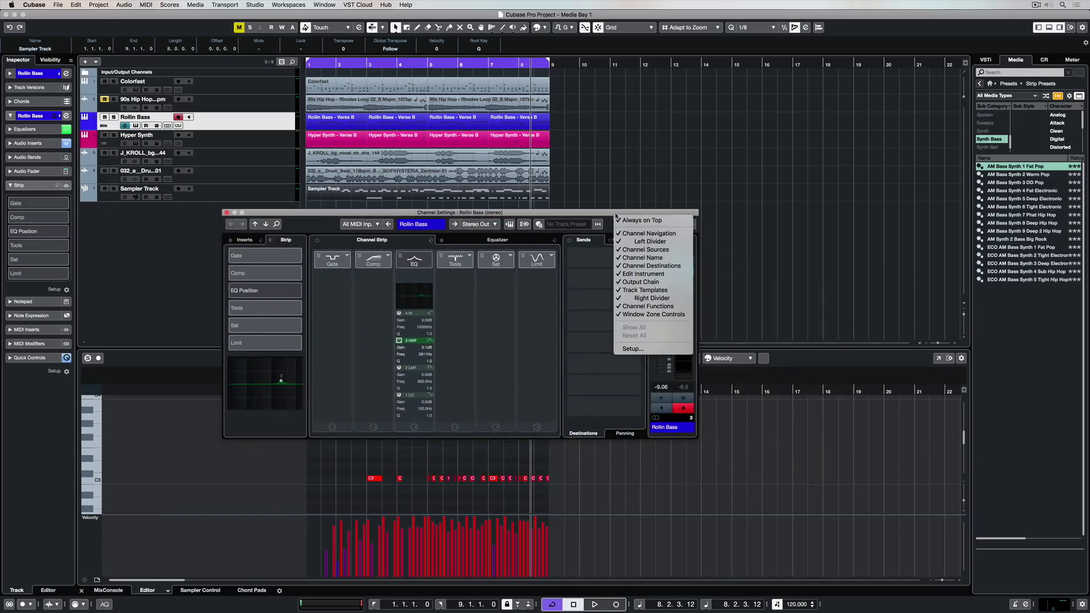
left_click(614, 215)
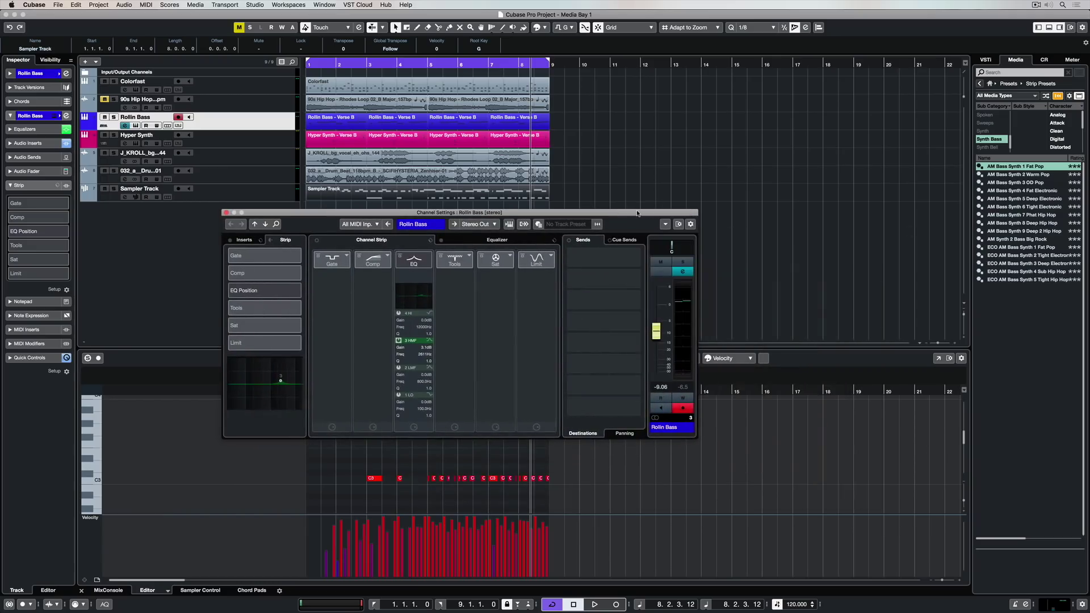
left_click_drag(637, 214, 648, 233)
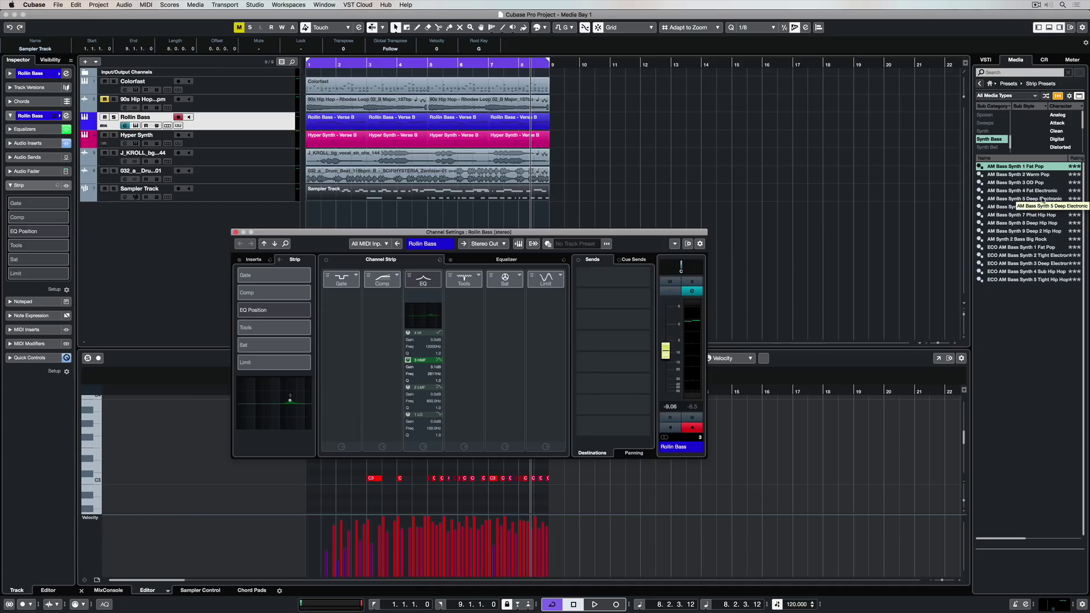
Solo Rollin Bass, start playback, and apply the AM Bass Synth 4 Fat Electronic strip preset
left_click(704, 160)
key("s")
key("space")
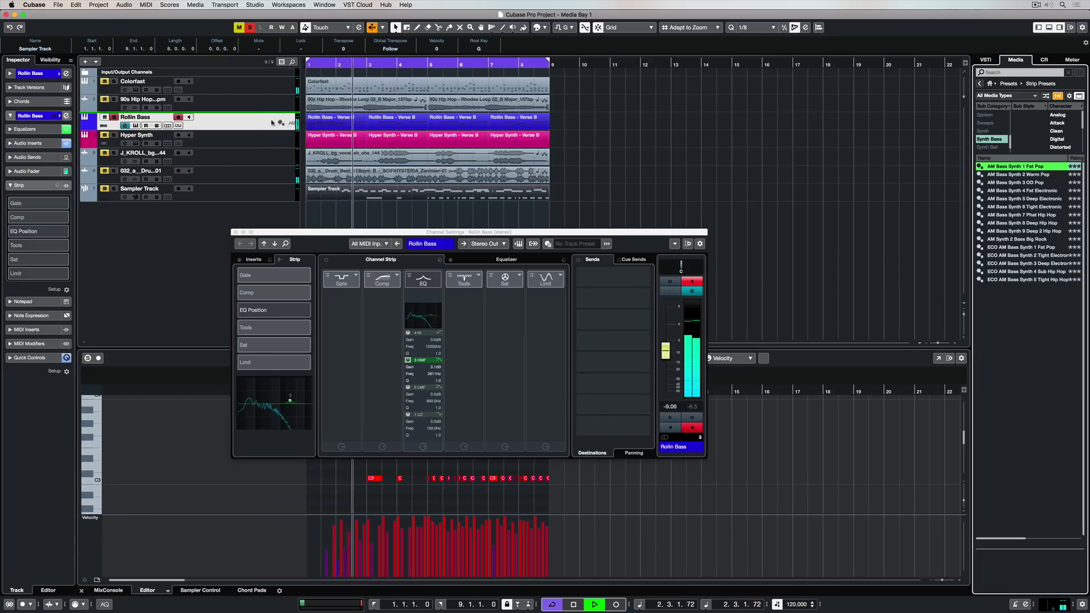
left_click_drag(273, 122, 267, 123)
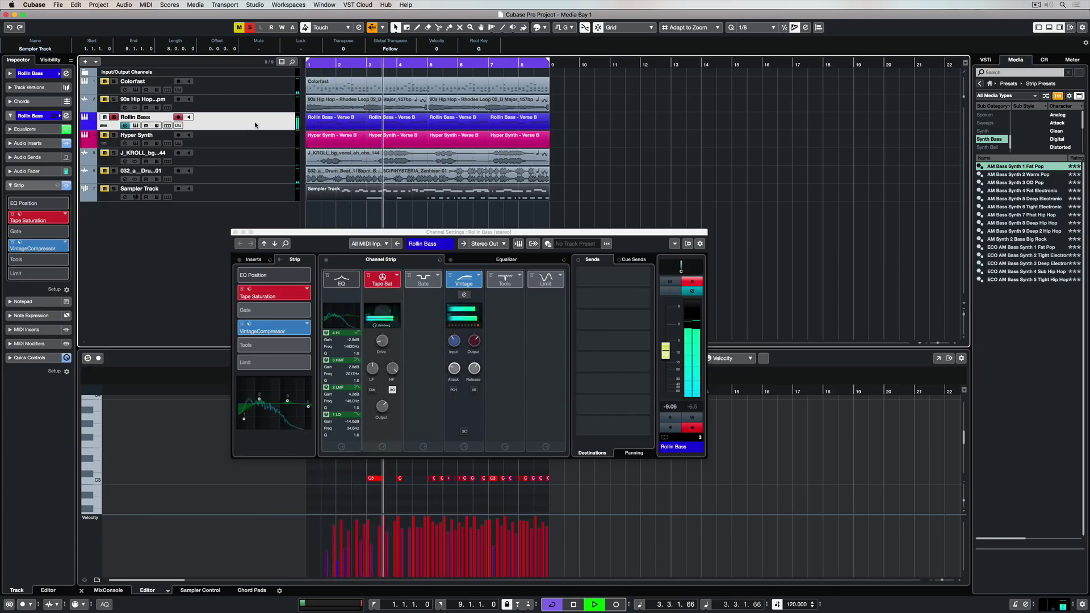
left_click(1029, 192)
left_click_drag(1029, 192, 254, 126)
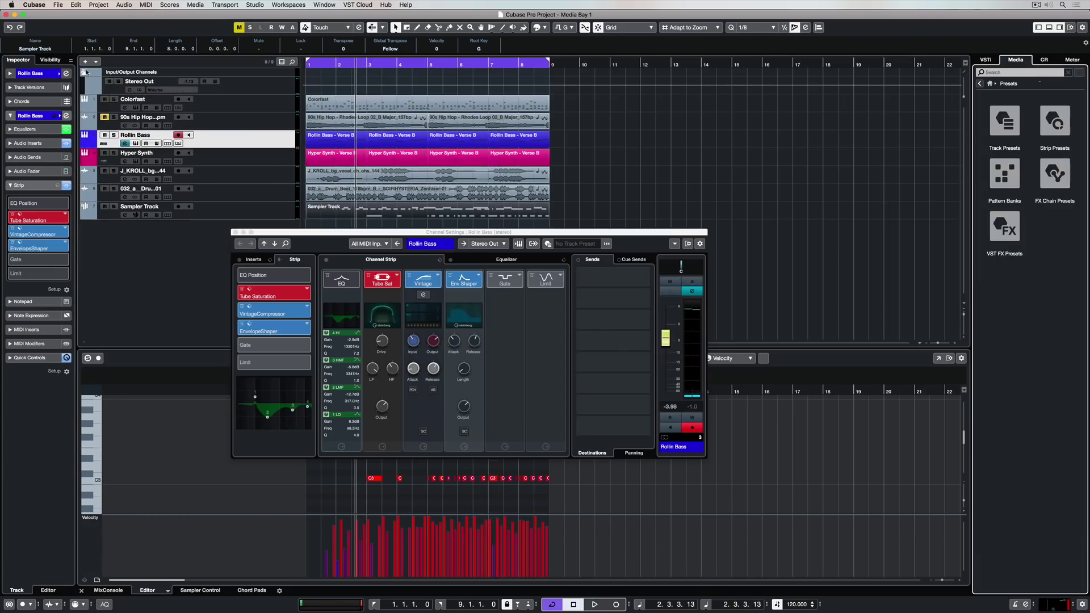
List the master buss strip presets and select the Stereo Out channel
left_click(86, 73)
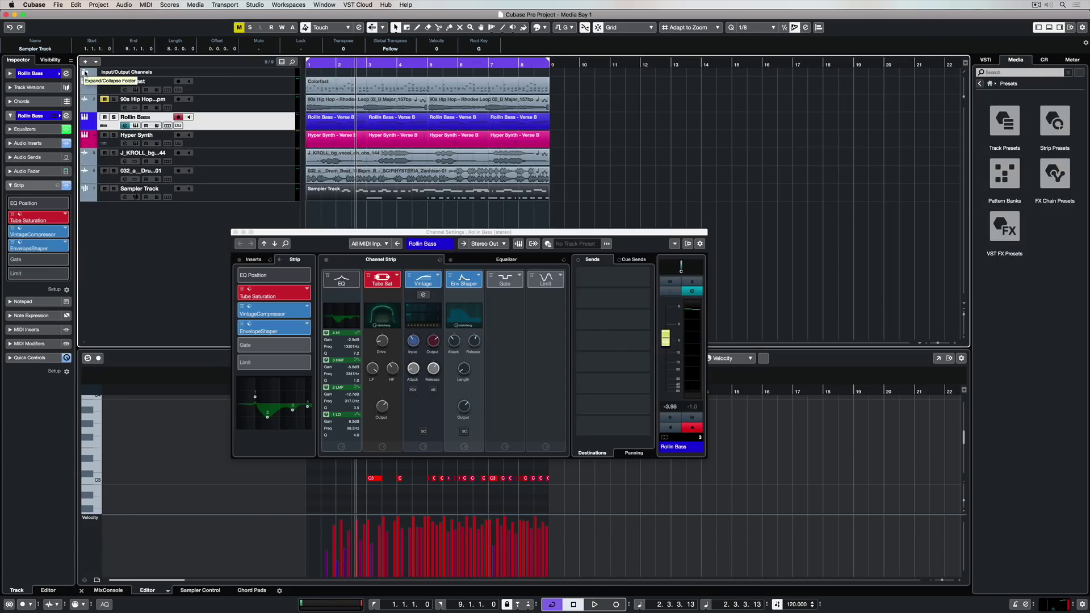
left_click(85, 73)
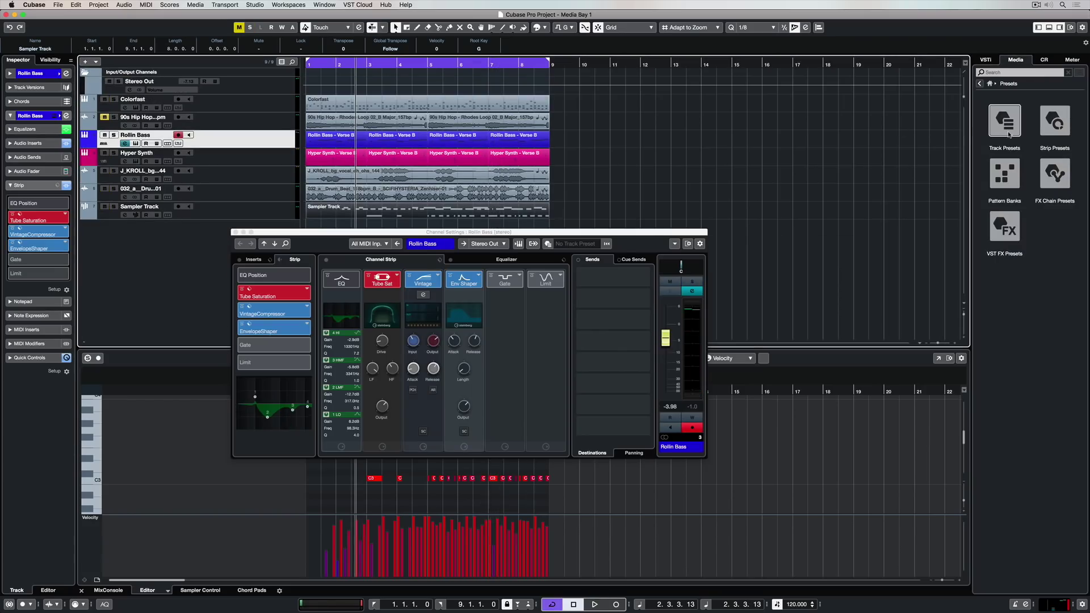
left_click(1046, 132)
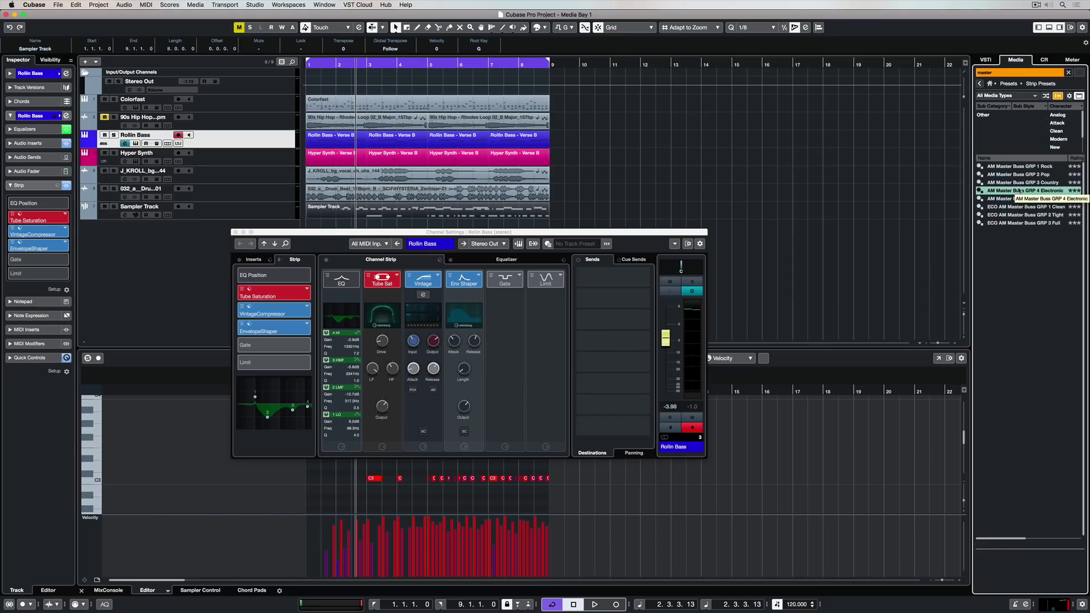
left_click(242, 88)
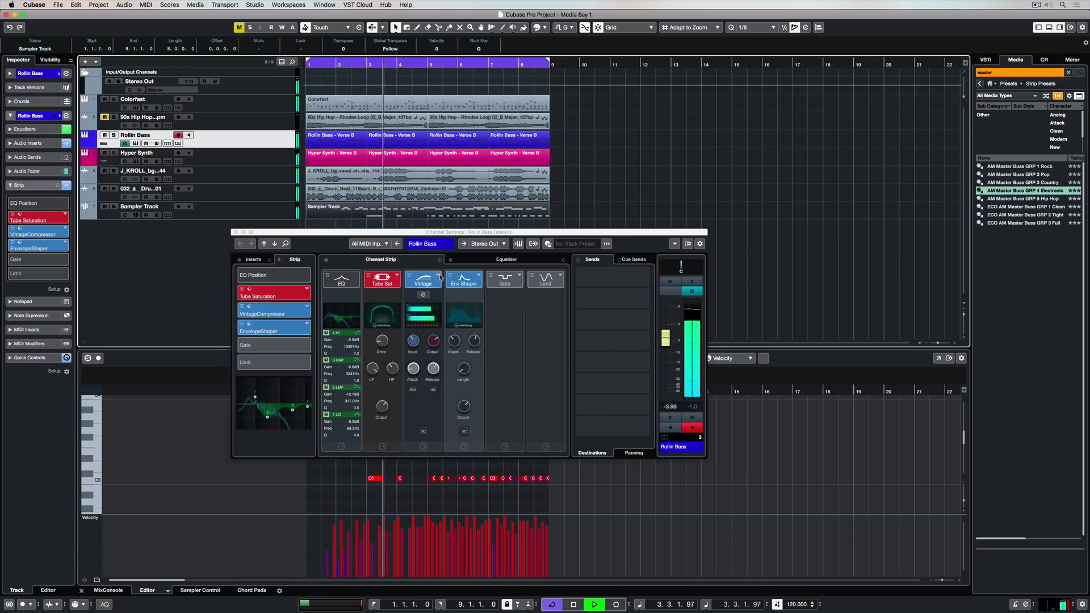
Compare the bass strip bypassed and on, then apply AM Master Buss GRP 5 Hip Hop to Stereo Out
left_click(327, 260)
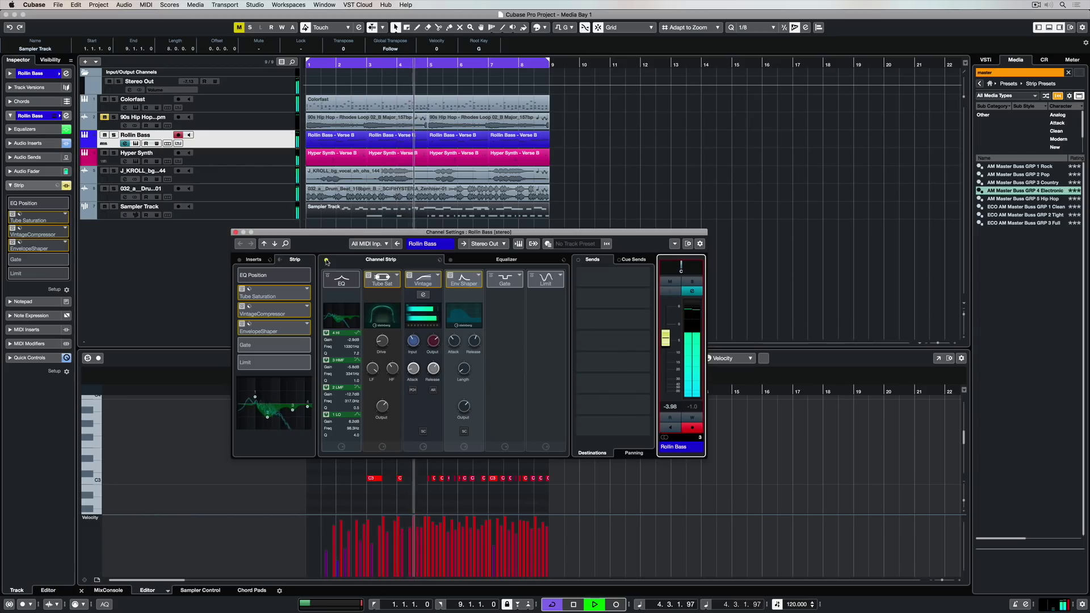
left_click(327, 260)
left_click(1029, 199)
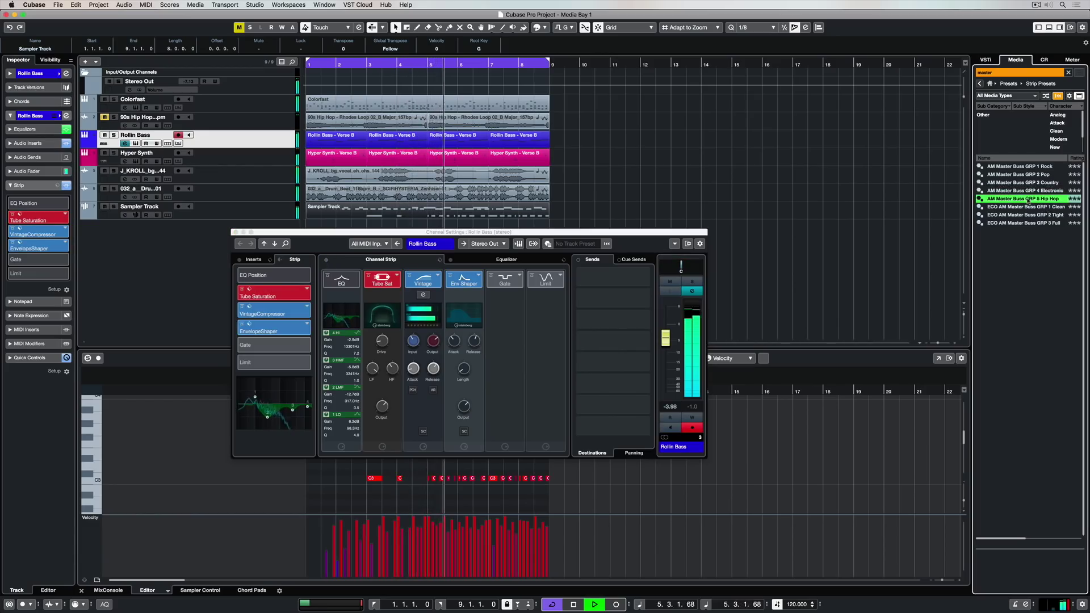
left_click_drag(1029, 199, 278, 90)
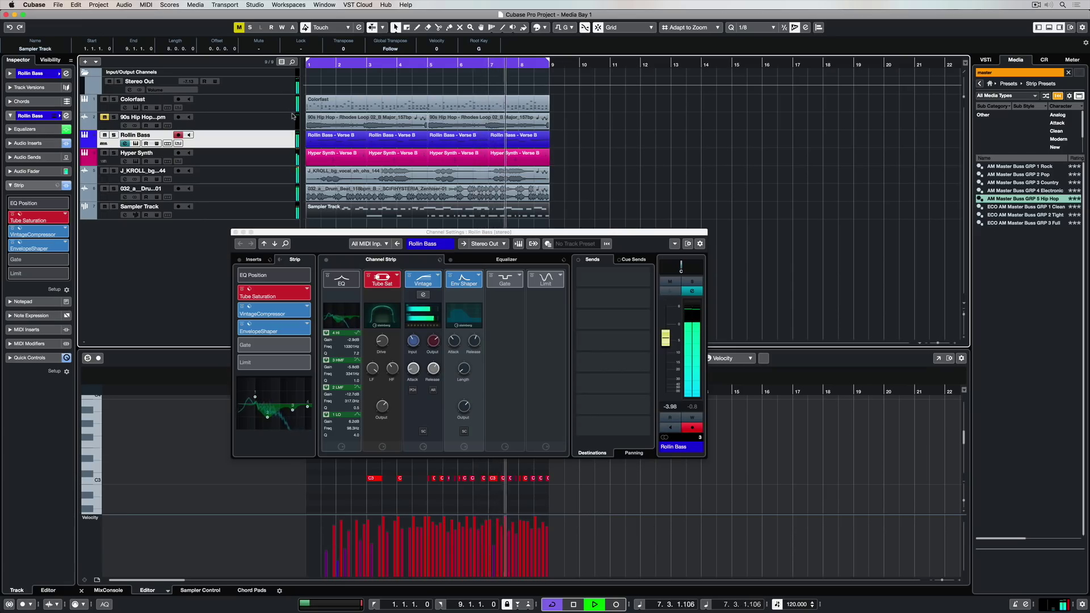
Try the AM Mastering EDM 1 and Hip Hop 1 audio track presets, comparing with strip bypass
left_click(1011, 84)
left_click(1010, 121)
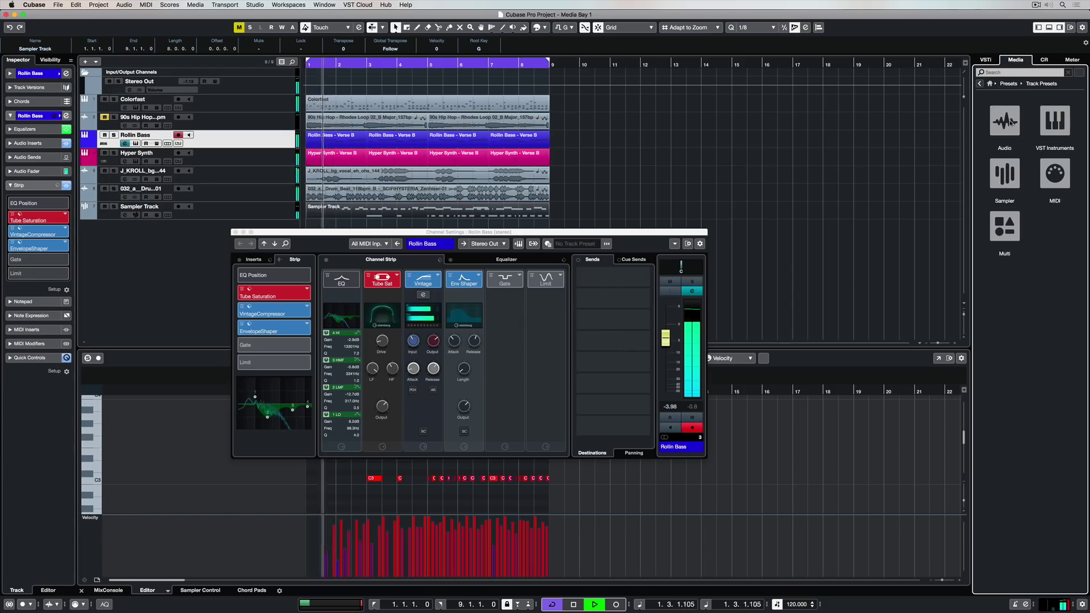
left_click(1013, 136)
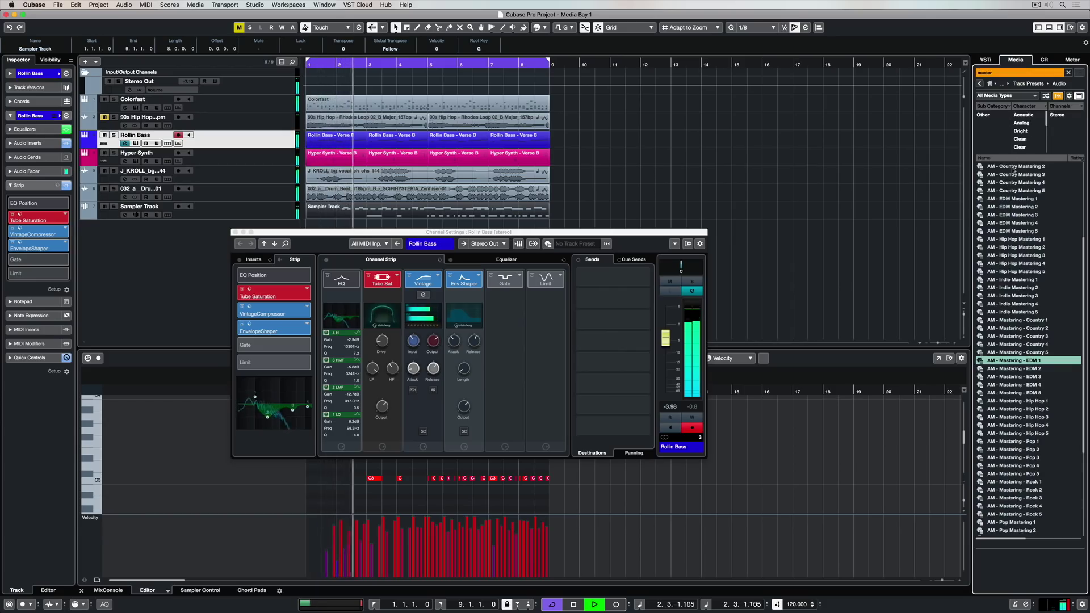
left_click_drag(1013, 360, 237, 89)
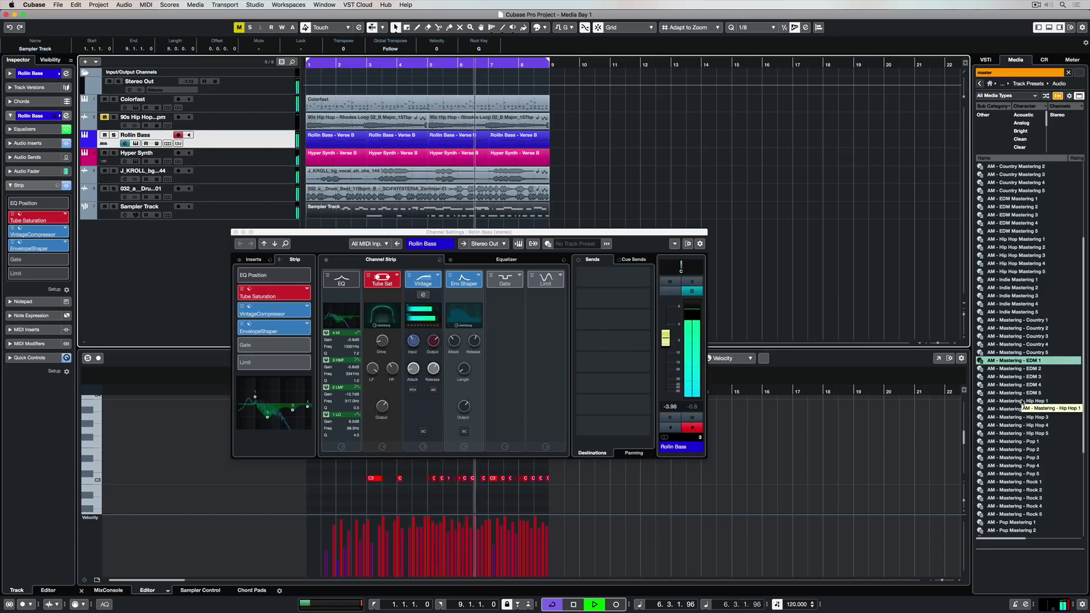
left_click_drag(1022, 401, 273, 91)
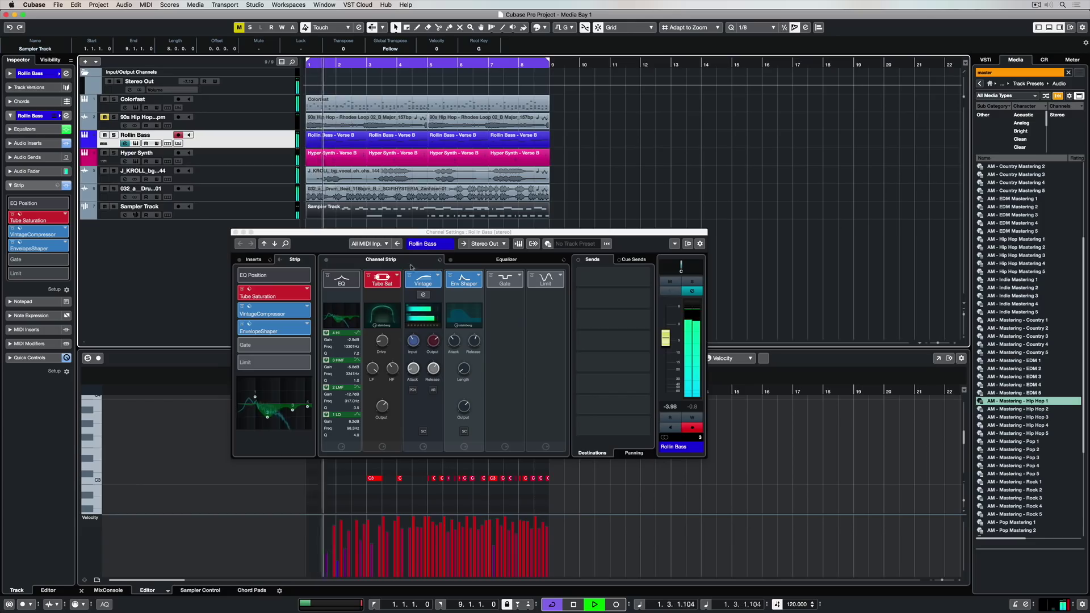
left_click(326, 261)
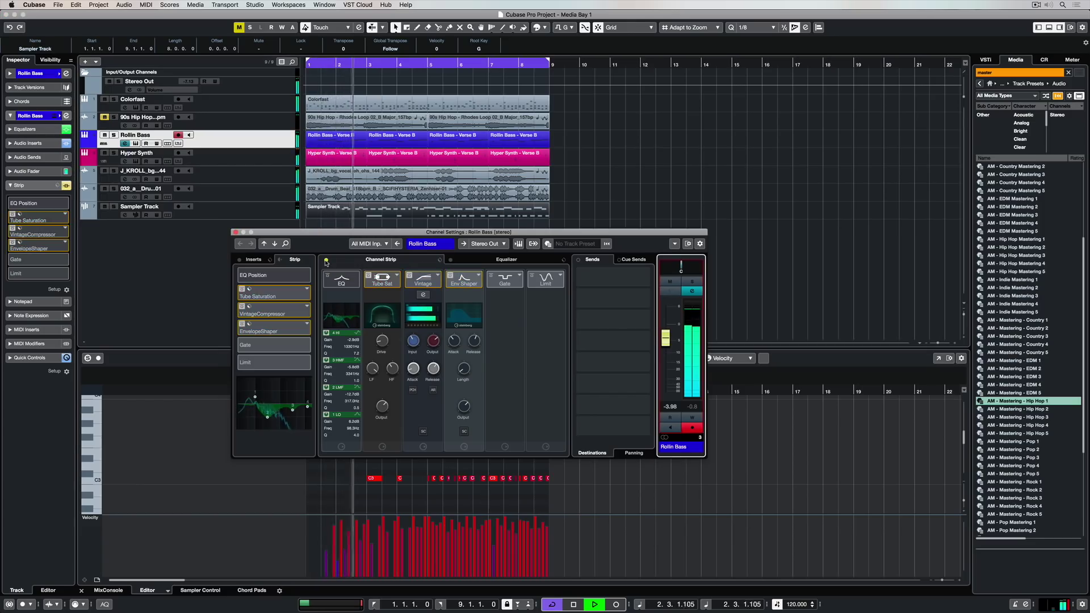
left_click(326, 262)
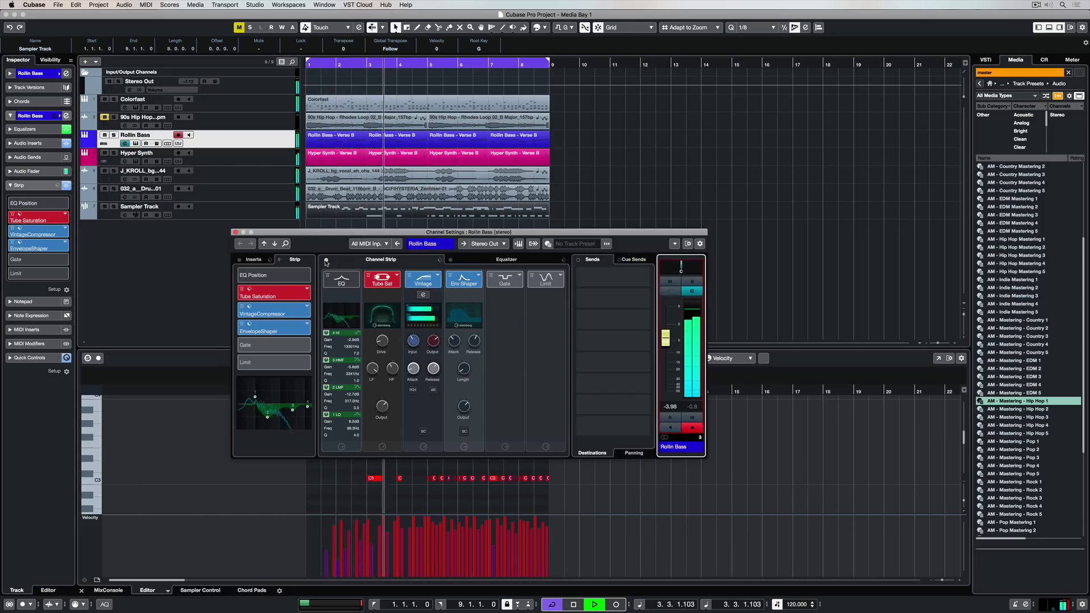
Close the Rollin Bass channel settings and return the MediaBay to its home categories
left_click(236, 232)
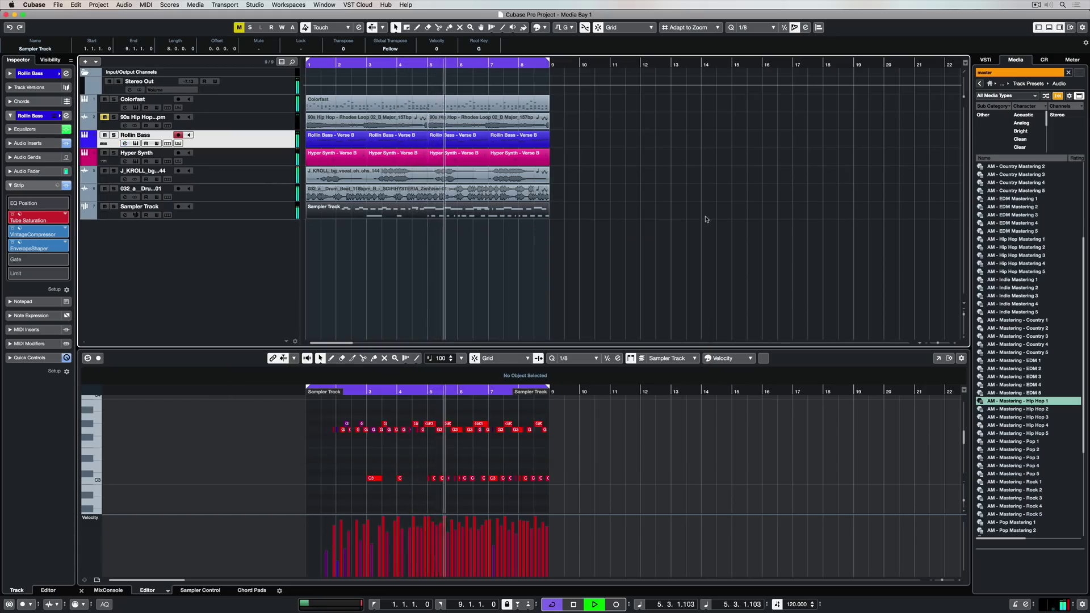
left_click(989, 83)
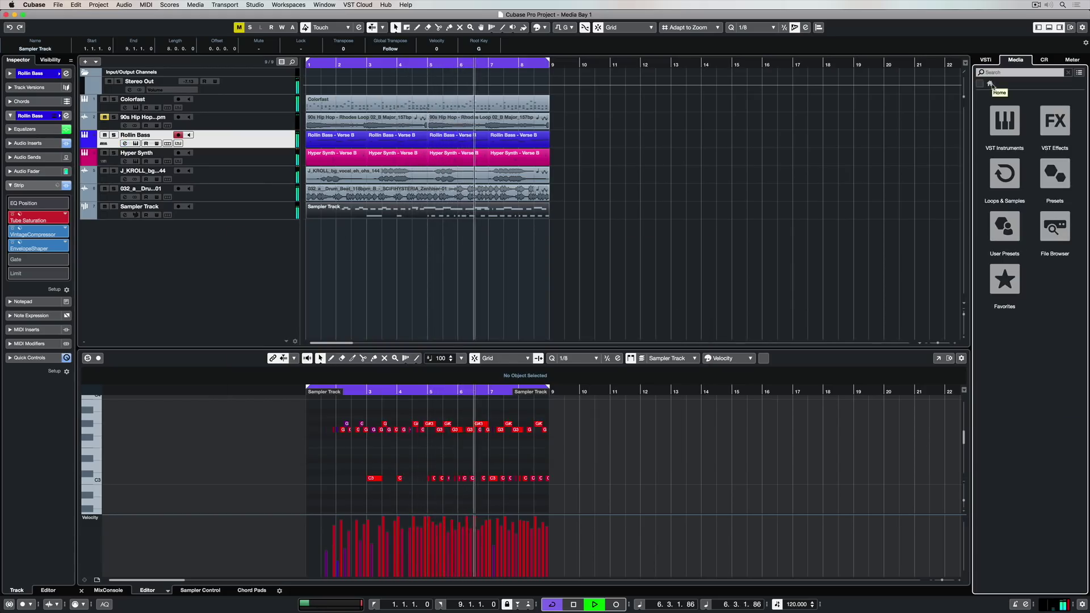